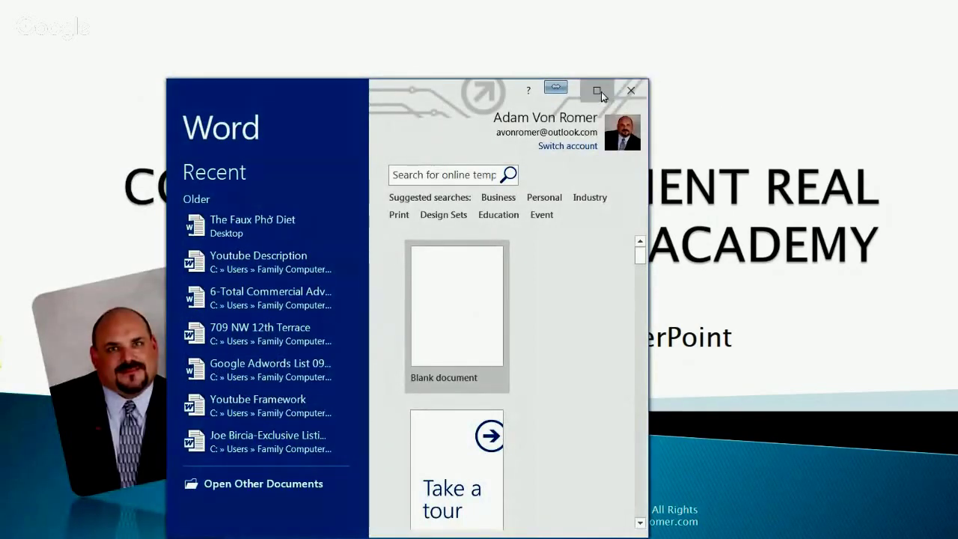
Step: Close the template preview and search Word's online templates for 'Real Estate'
{"action": "left_click", "coordinate": [597, 90]}
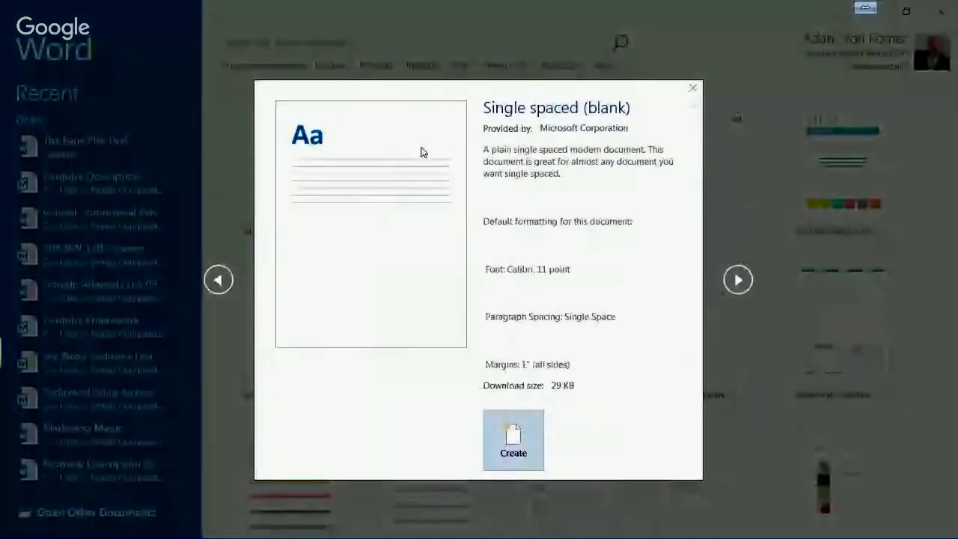
{"action": "left_click", "coordinate": [692, 89]}
{"action": "left_click", "coordinate": [369, 43]}
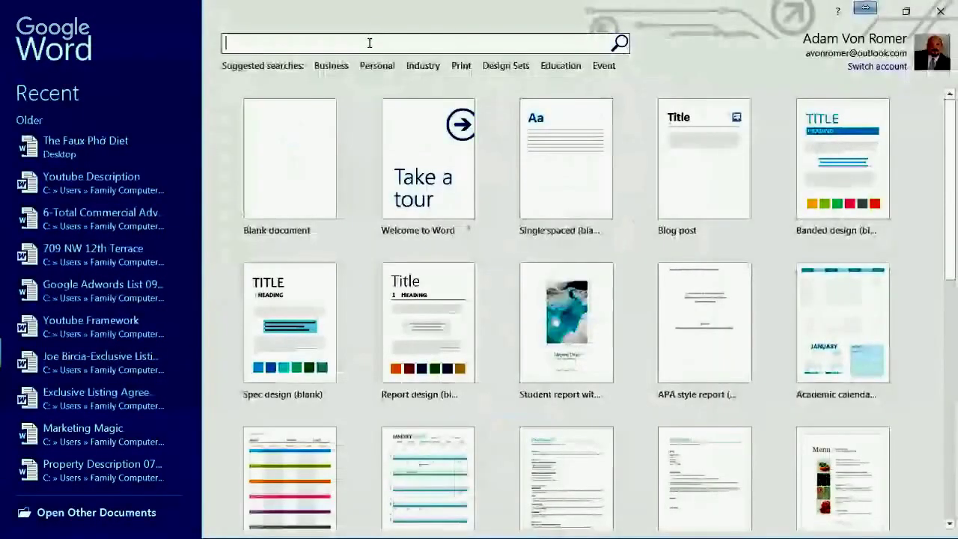
{"action": "type", "text": "Rea"}
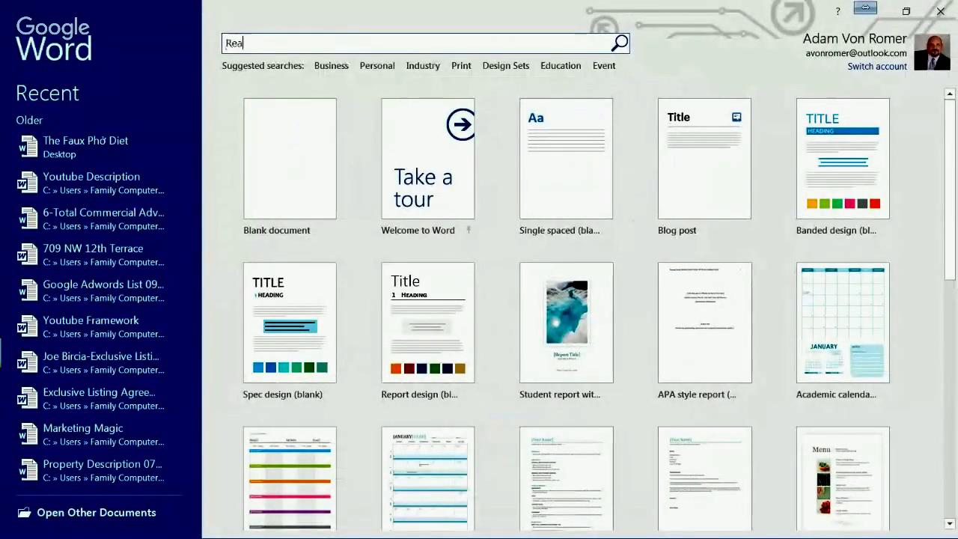
{"action": "type", "text": "l "}
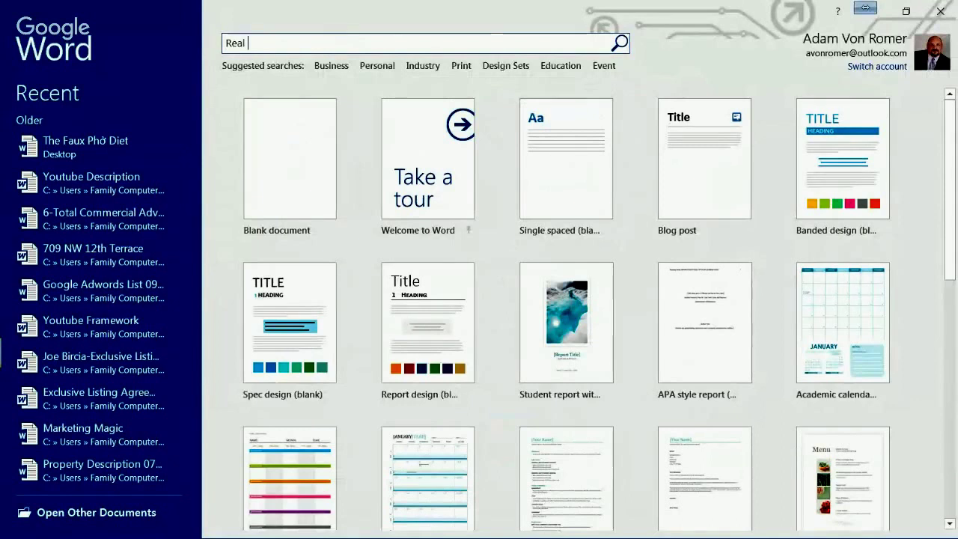
{"action": "type", "text": "Estate"}
{"action": "left_click", "coordinate": [618, 41]}
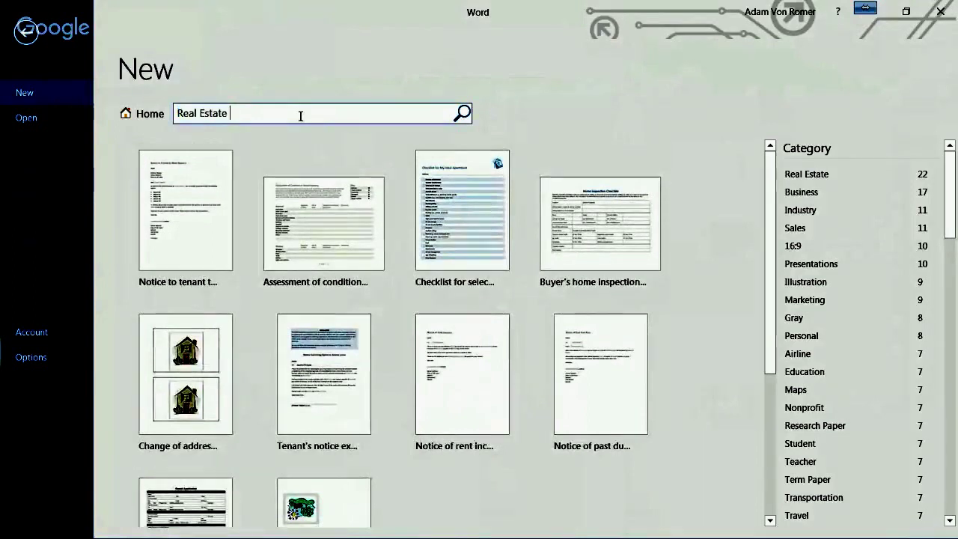
Step: Refine the search to 'Real Estate Flyer' and create a flyer from the Publisher 'For sale by owner flyer' template
{"action": "type", "text": "Flyer"}
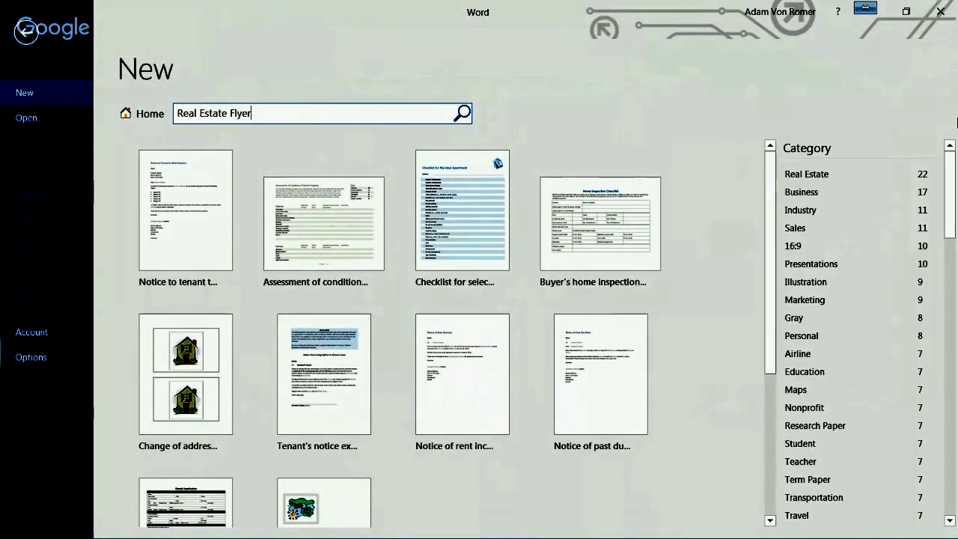
{"action": "left_click", "coordinate": [463, 114]}
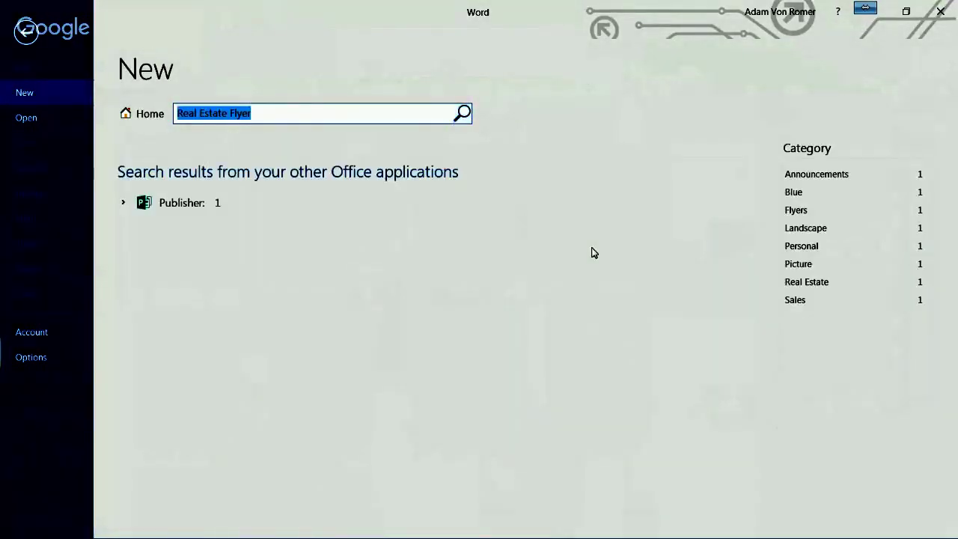
{"action": "left_click", "coordinate": [182, 205]}
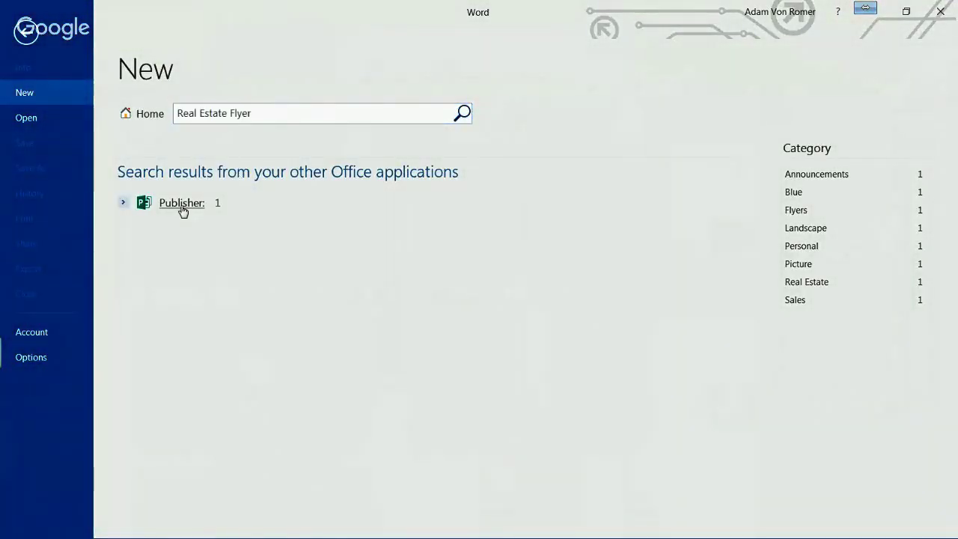
{"action": "left_click", "coordinate": [180, 273]}
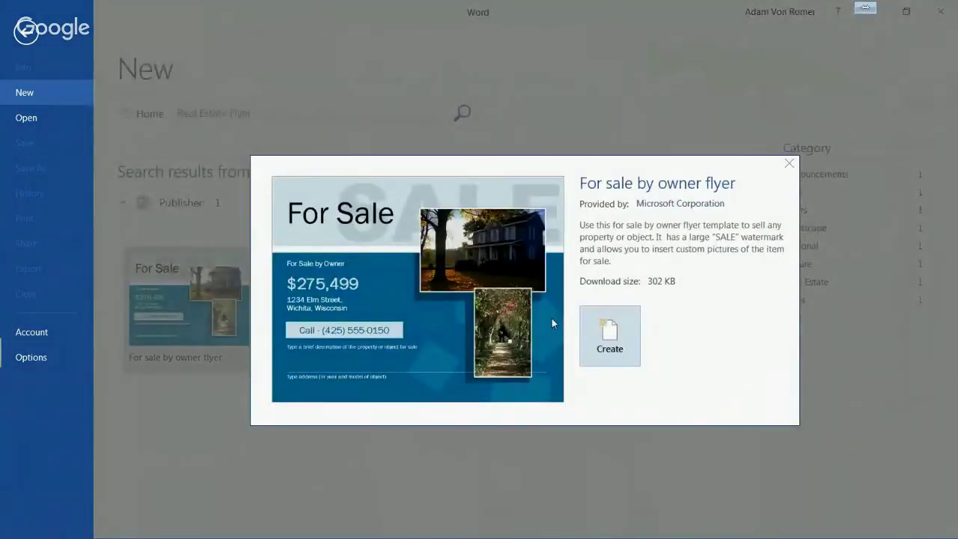
{"action": "left_click", "coordinate": [607, 332]}
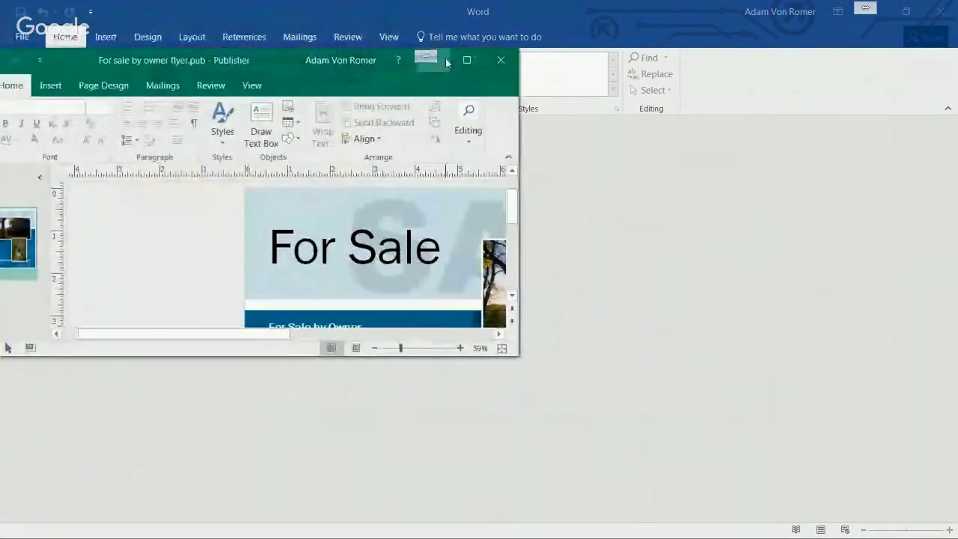
Step: Replace the 'For Sale by Owner' subheading with 'Green Turtle Plaza'
{"action": "left_click", "coordinate": [467, 61]}
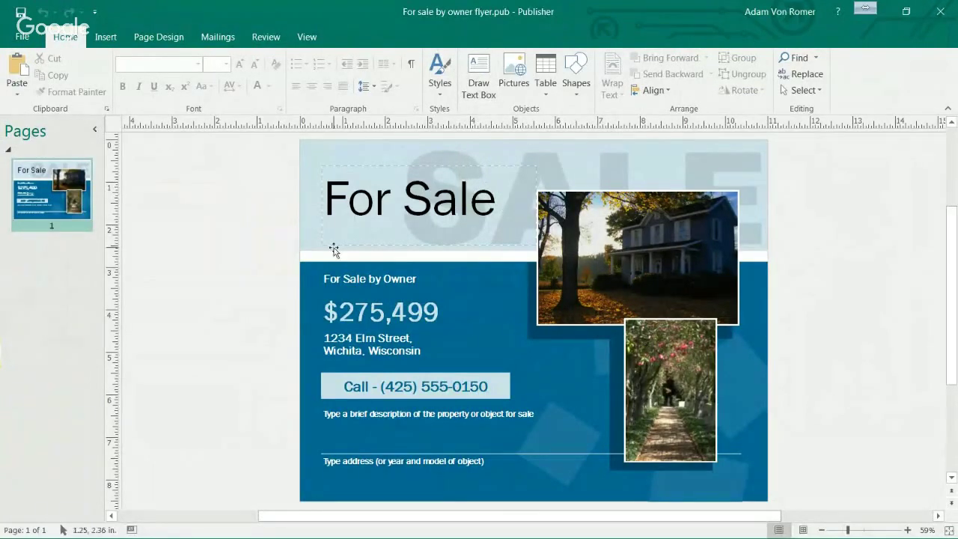
{"action": "left_click", "coordinate": [423, 277]}
{"action": "left_click_drag", "start_coordinate": [423, 277], "coordinate": [325, 279]}
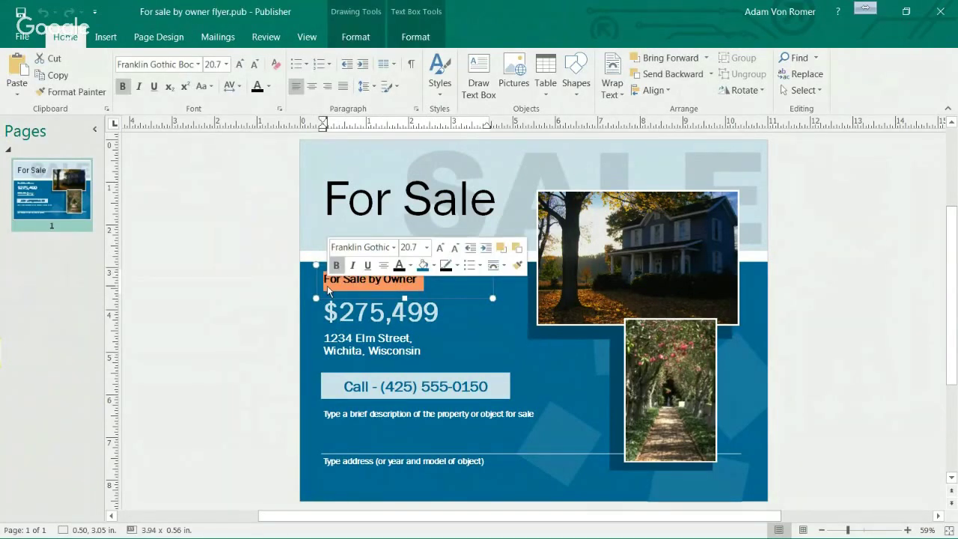
{"action": "type", "text": "Green"}
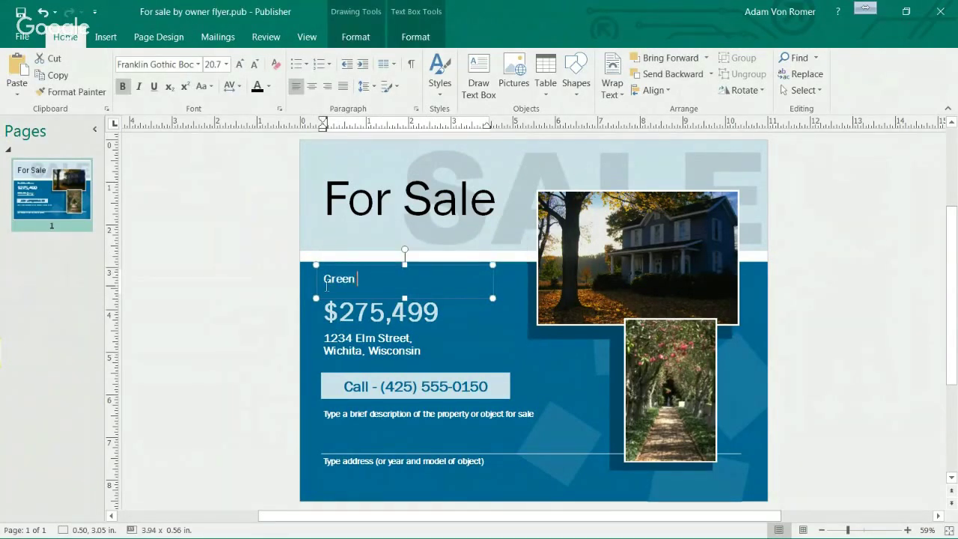
{"action": "type", "text": " Turtle Plaz"}
{"action": "key", "text": "BackSpace"}
{"action": "key", "text": "BackSpace"}
{"action": "key", "text": "BackSpace"}
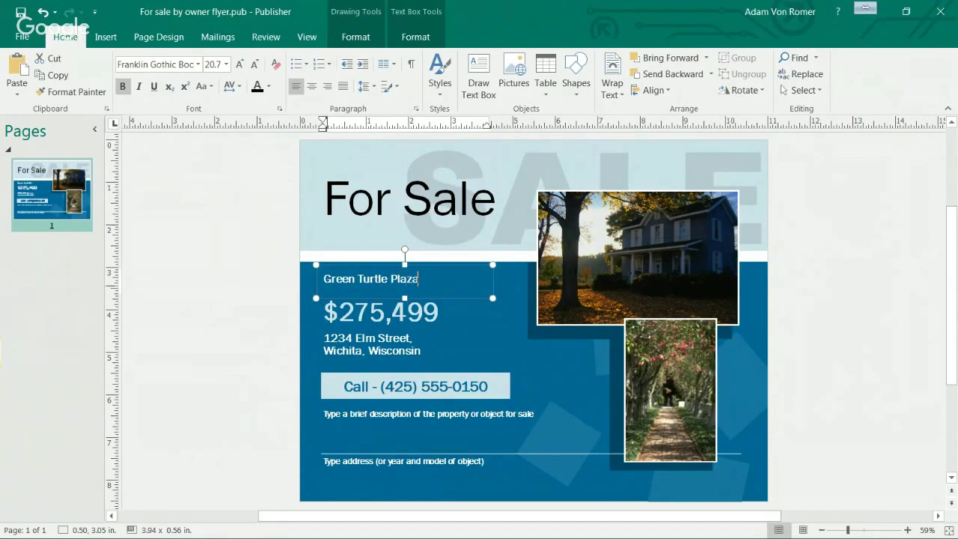
Step: Change the flyer price from $275,499 to $7,400,000
{"action": "left_click", "coordinate": [422, 312]}
{"action": "left_click_drag", "start_coordinate": [450, 315], "coordinate": [360, 322]}
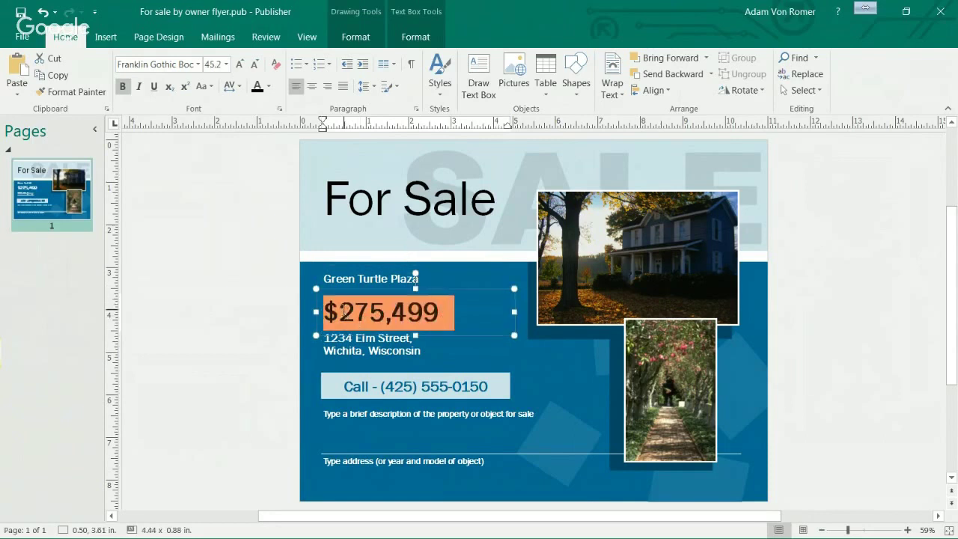
{"action": "left_click", "coordinate": [343, 310]}
{"action": "type", "text": "7"}
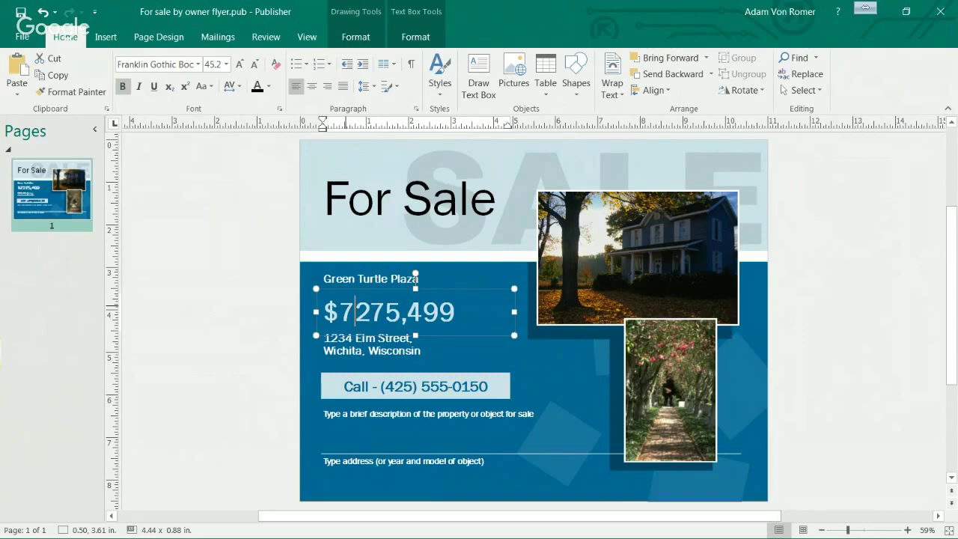
{"action": "type", "text": ",400,"}
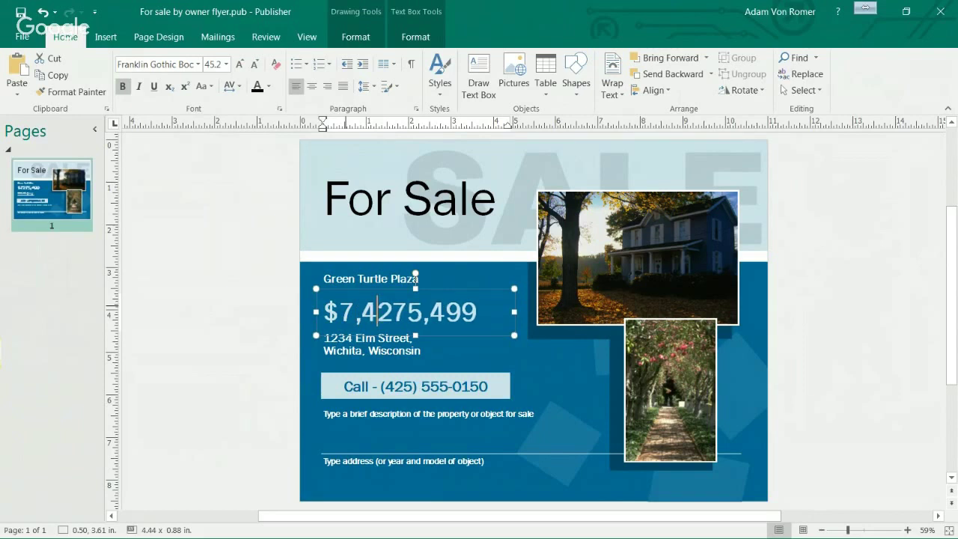
{"action": "type", "text": "000"}
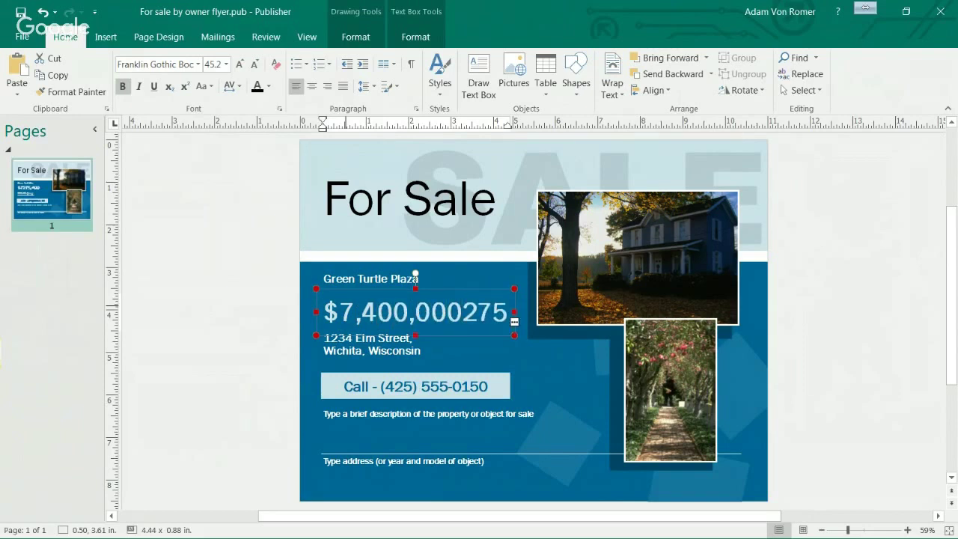
{"action": "key", "text": "Delete"}
{"action": "key", "text": "Delete"}
{"action": "key", "text": "Delete"}
{"action": "key", "text": "Delete"}
{"action": "key", "text": "Delete"}
{"action": "key", "text": "Delete"}
{"action": "key", "text": "Delete"}
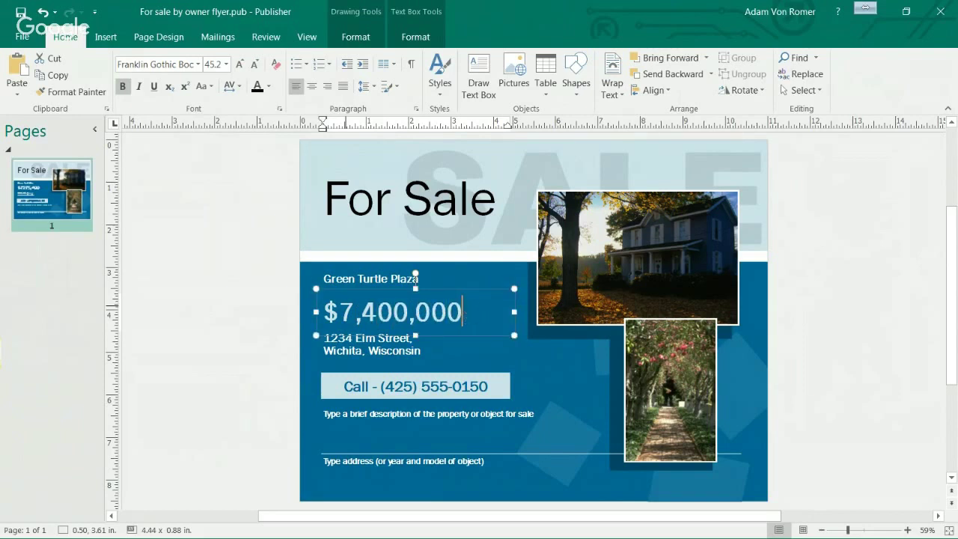
Step: Replace the street line with the new street address and the city with 'Jupiter, Florida'
{"action": "left_click", "coordinate": [361, 336]}
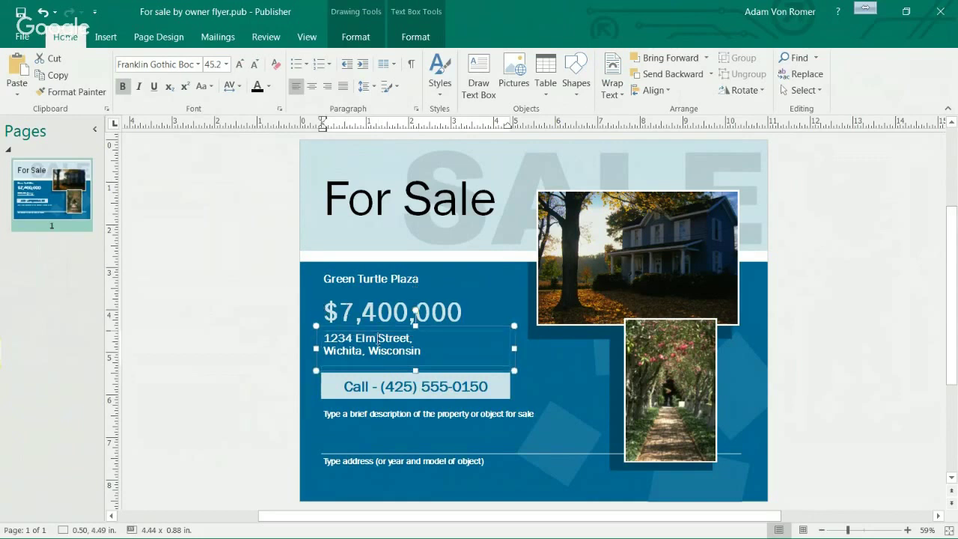
{"action": "left_click_drag", "start_coordinate": [415, 337], "coordinate": [349, 347]}
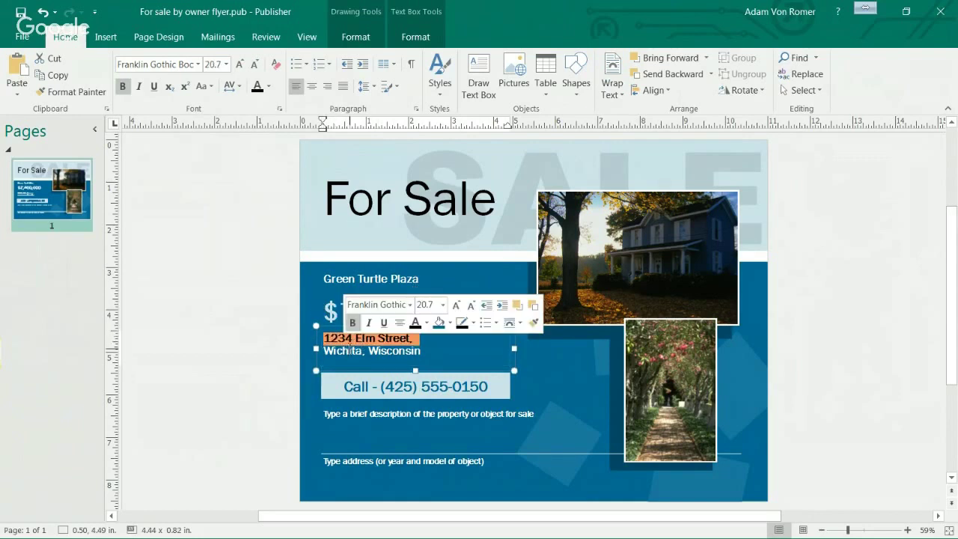
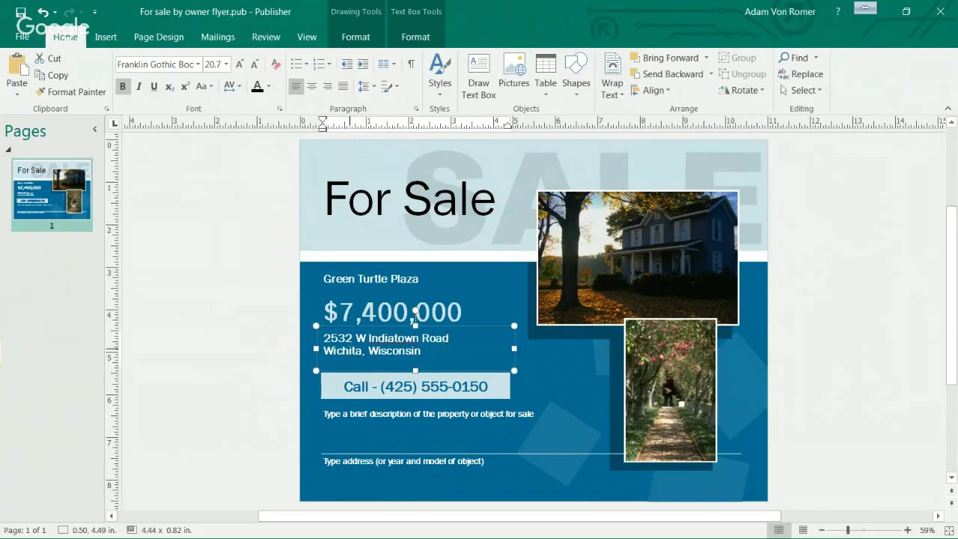
{"action": "left_click_drag", "start_coordinate": [421, 352], "coordinate": [342, 349]}
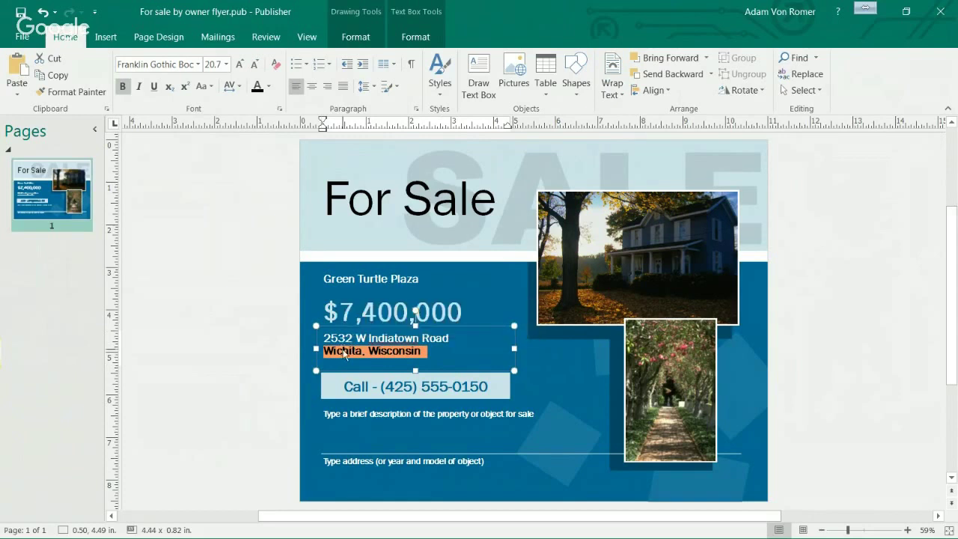
{"action": "type", "text": "Jupiter, Florida"}
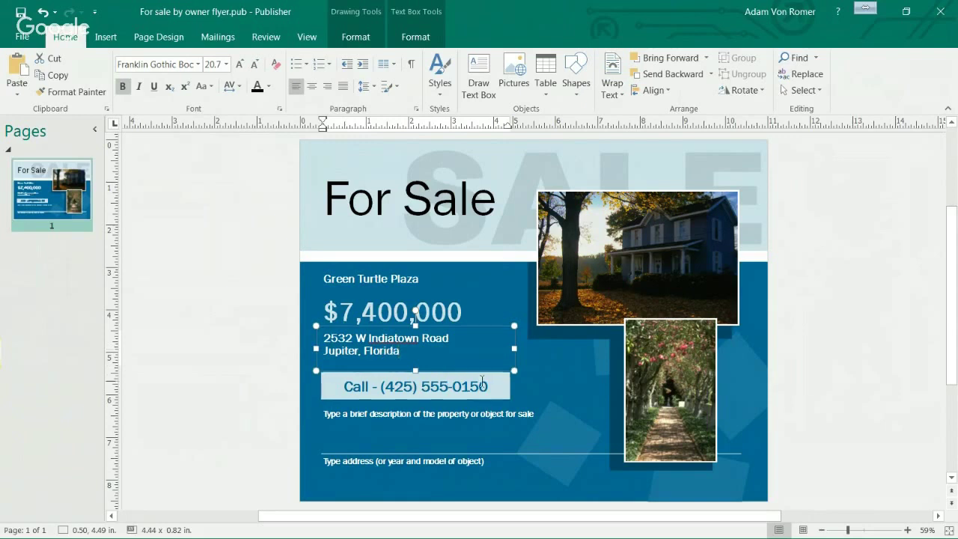
Step: Replace the call line's phone digits with the new contact number
{"action": "left_click", "coordinate": [487, 386]}
{"action": "left_click_drag", "start_coordinate": [488, 386], "coordinate": [404, 385]}
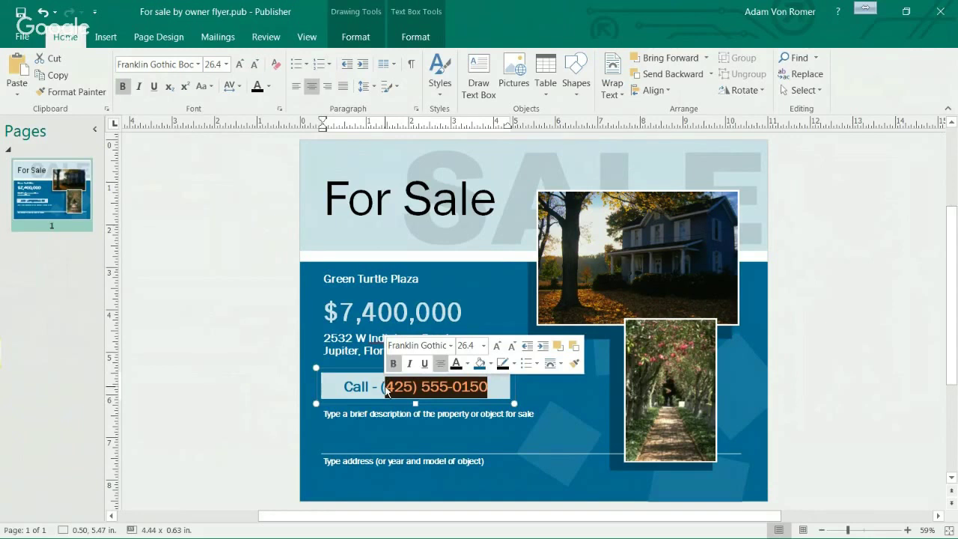
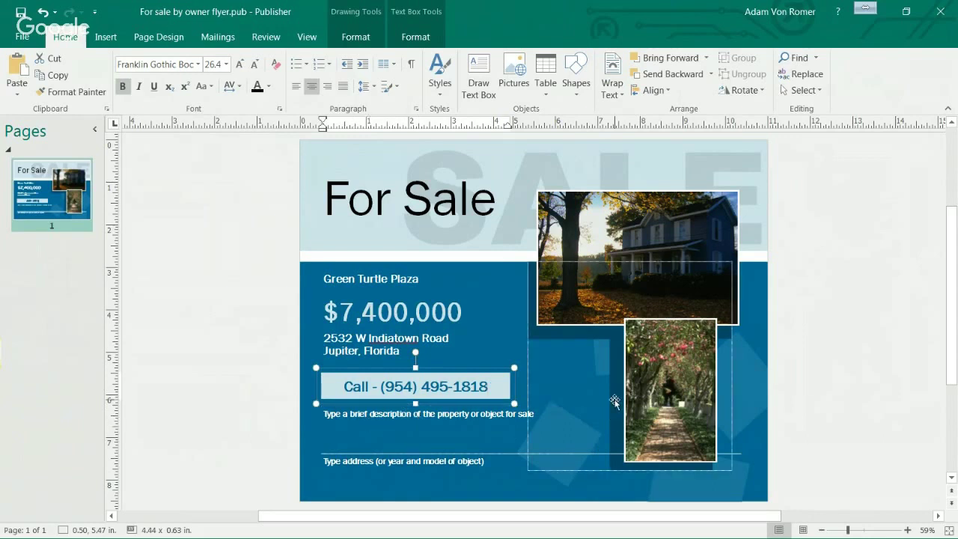
{"action": "left_click", "coordinate": [531, 358]}
{"action": "left_click", "coordinate": [636, 277]}
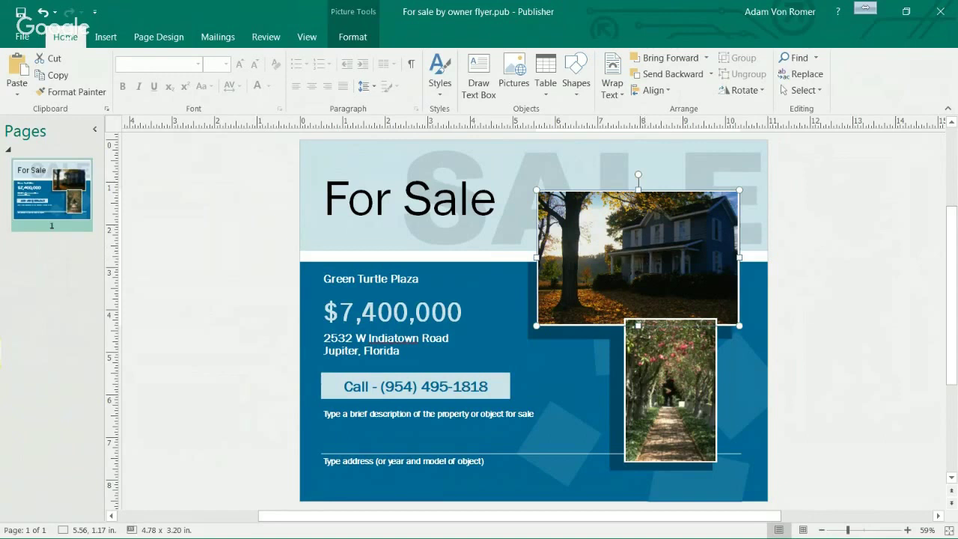
{"action": "left_click", "coordinate": [106, 38]}
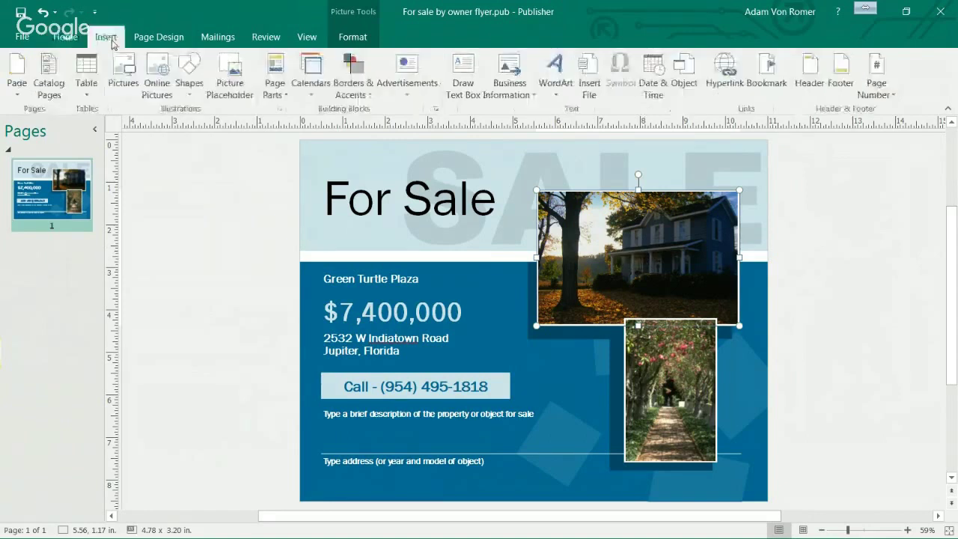
Step: Insert the IMG_0970 photo from Dropbox > Green Turtle Plaza > Photos into the flyer
{"action": "left_click", "coordinate": [120, 101]}
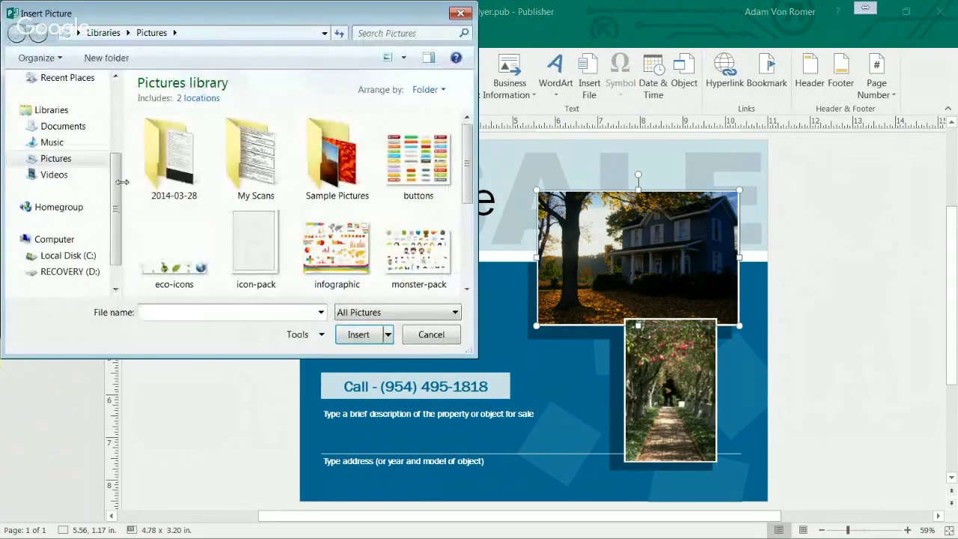
{"action": "scroll", "coordinate": [92, 133], "scroll_direction": "up", "scroll_amount": 3}
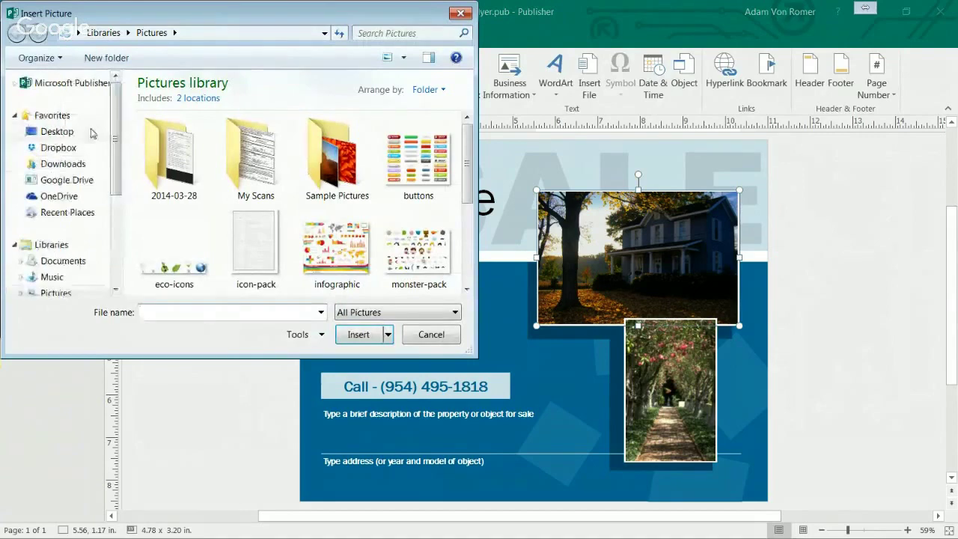
{"action": "left_click", "coordinate": [78, 149]}
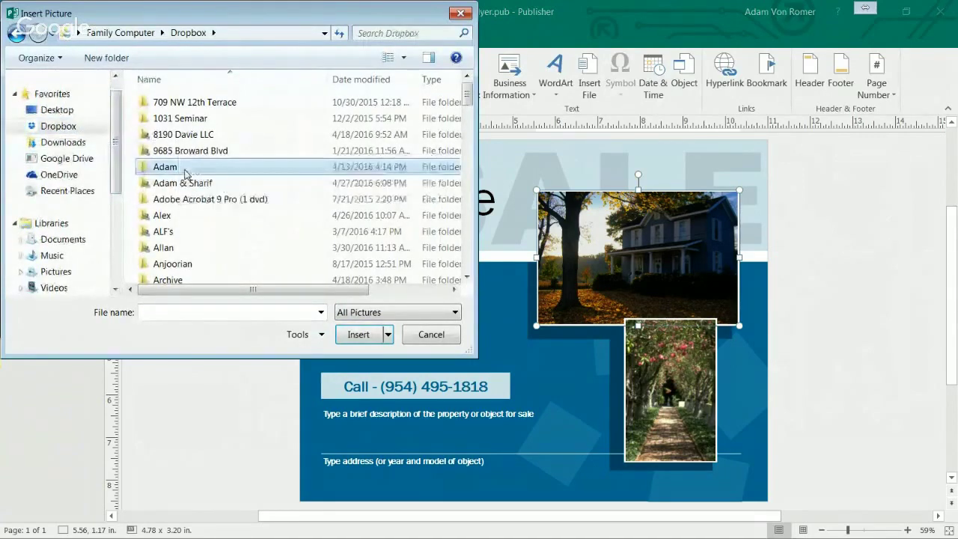
{"action": "scroll", "coordinate": [185, 173], "scroll_direction": "down", "scroll_amount": 10}
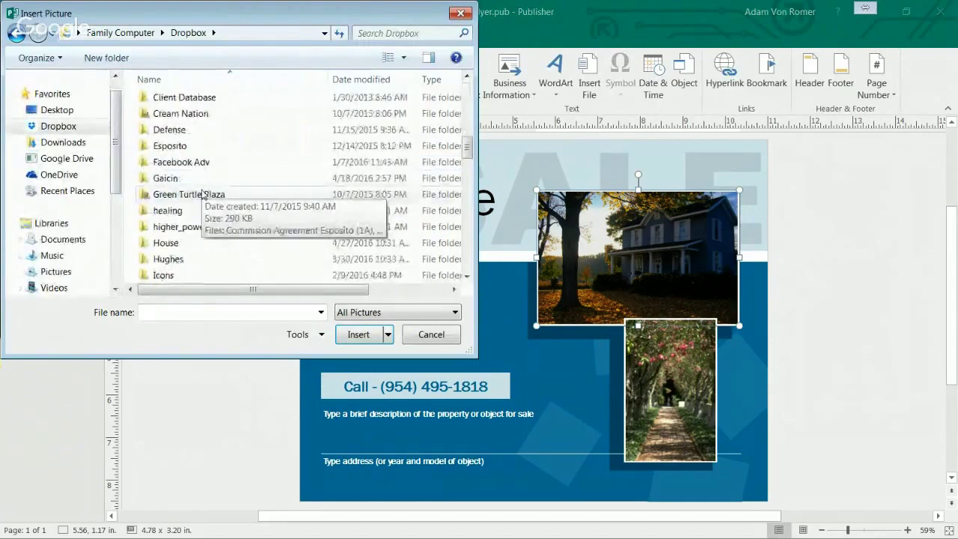
{"action": "double_click", "coordinate": [200, 195]}
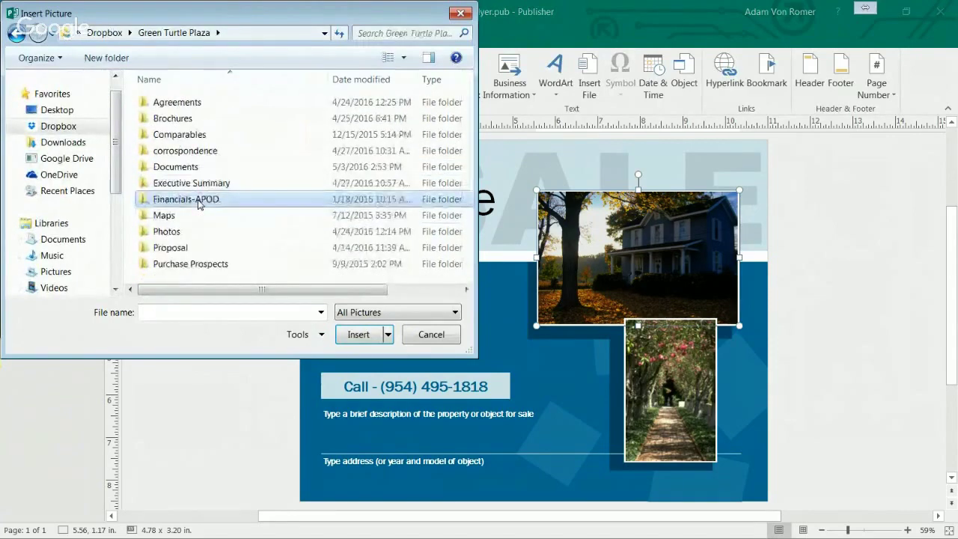
{"action": "double_click", "coordinate": [166, 231]}
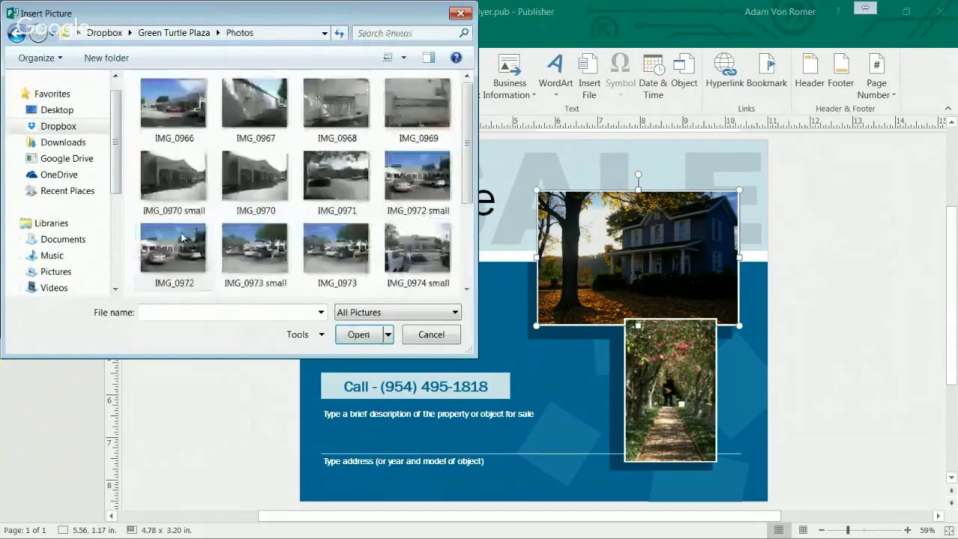
{"action": "left_click", "coordinate": [266, 193]}
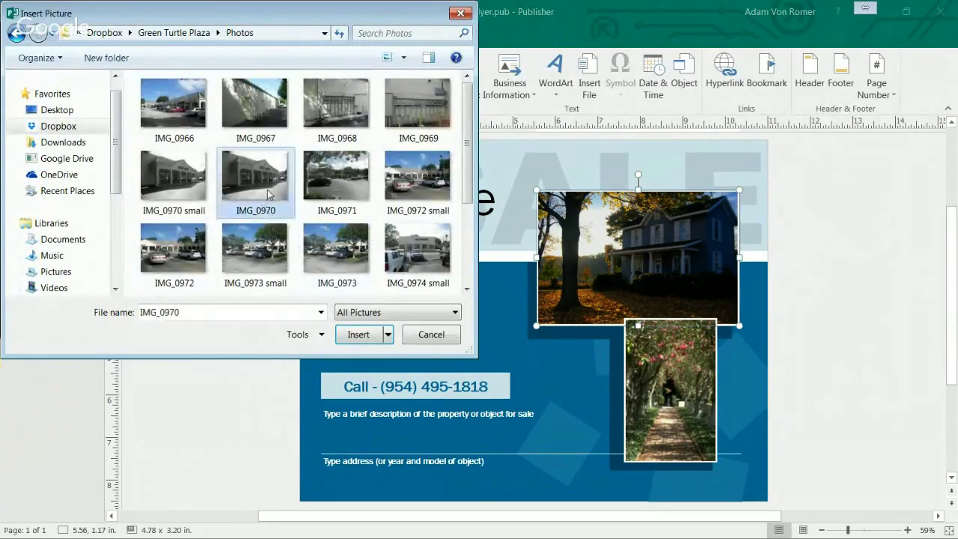
{"action": "left_click", "coordinate": [367, 336]}
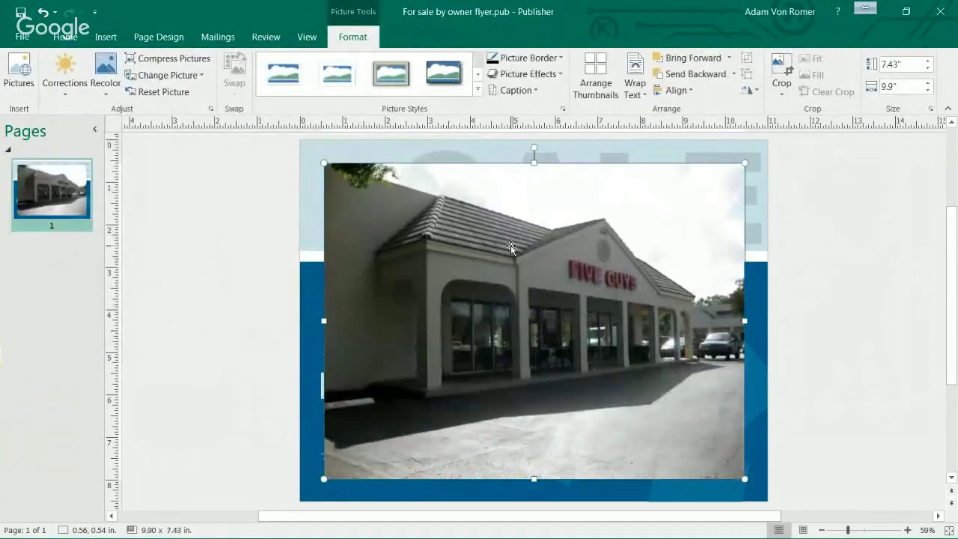
Step: Shrink the inserted shop photo and delete the house photo
{"action": "left_click_drag", "start_coordinate": [324, 166], "coordinate": [587, 322]}
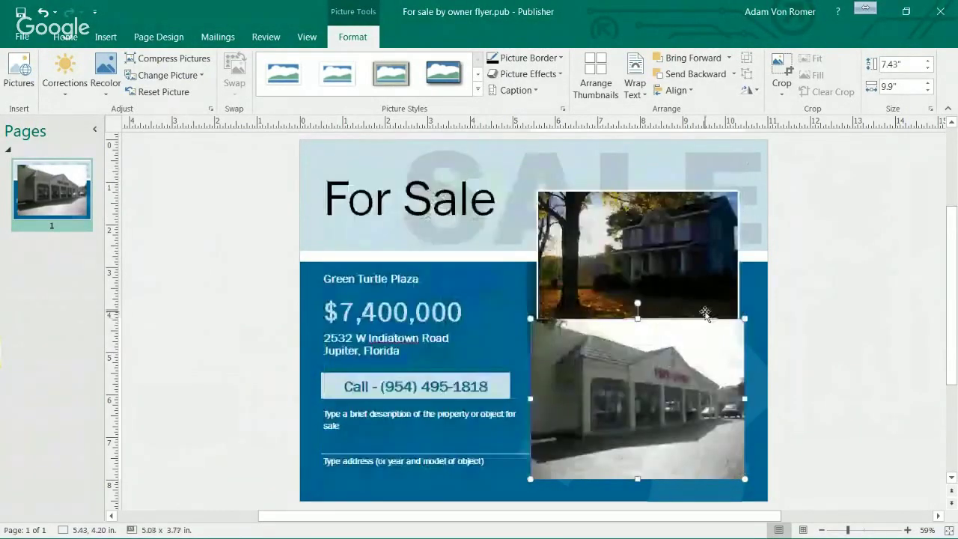
{"action": "left_click", "coordinate": [668, 282]}
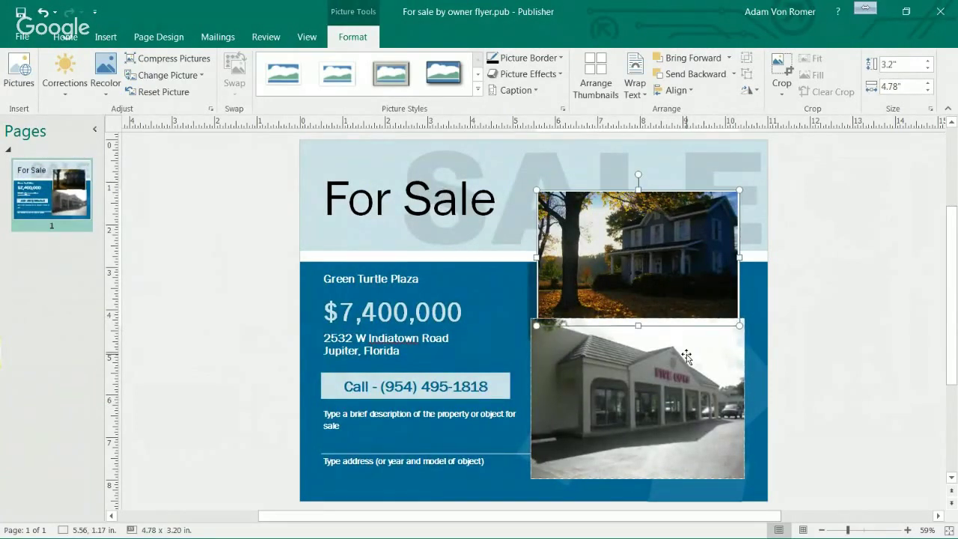
{"action": "key", "text": "Delete"}
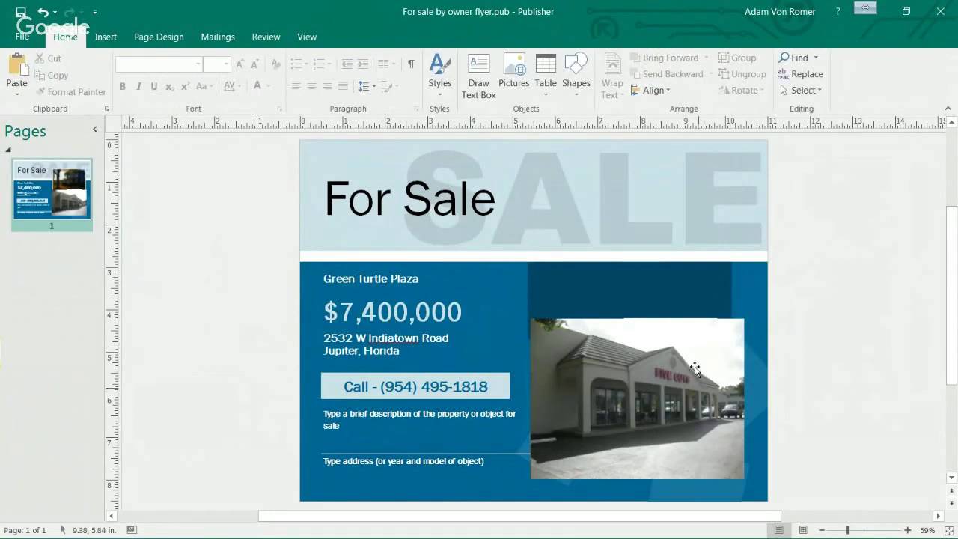
Step: Move the shop photo up into the top-right picture spot
{"action": "left_click_drag", "start_coordinate": [688, 342], "coordinate": [712, 300]}
{"action": "left_click", "coordinate": [682, 395]}
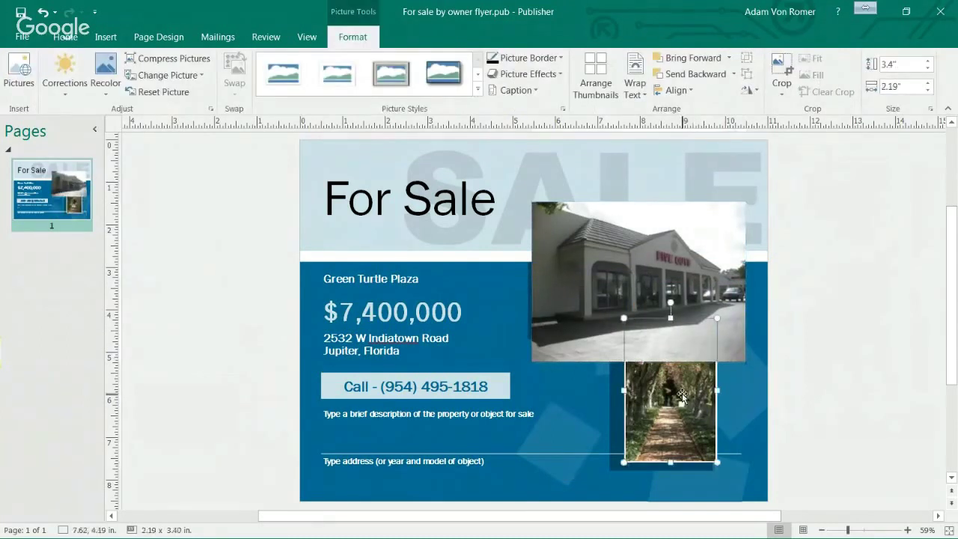
{"action": "left_click", "coordinate": [714, 296]}
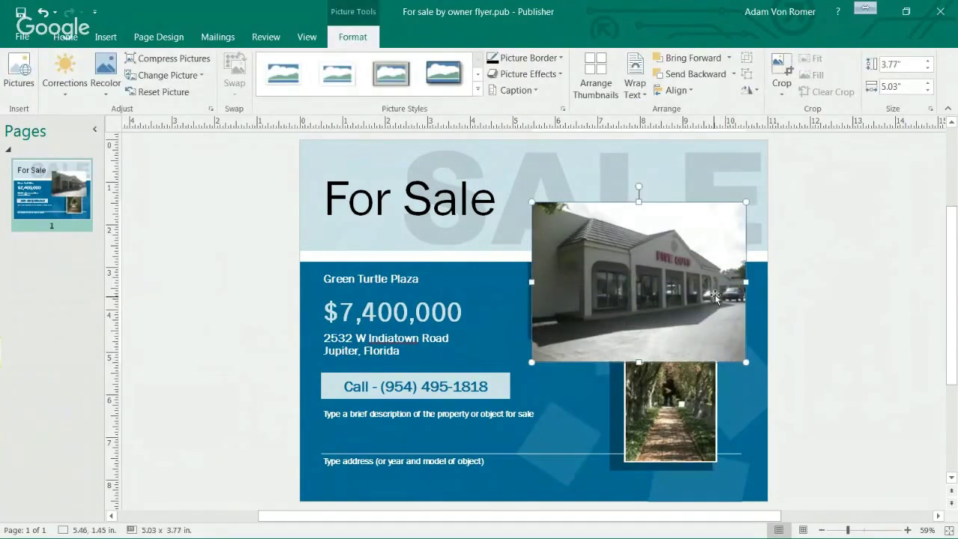
{"action": "right_click", "coordinate": [716, 294]}
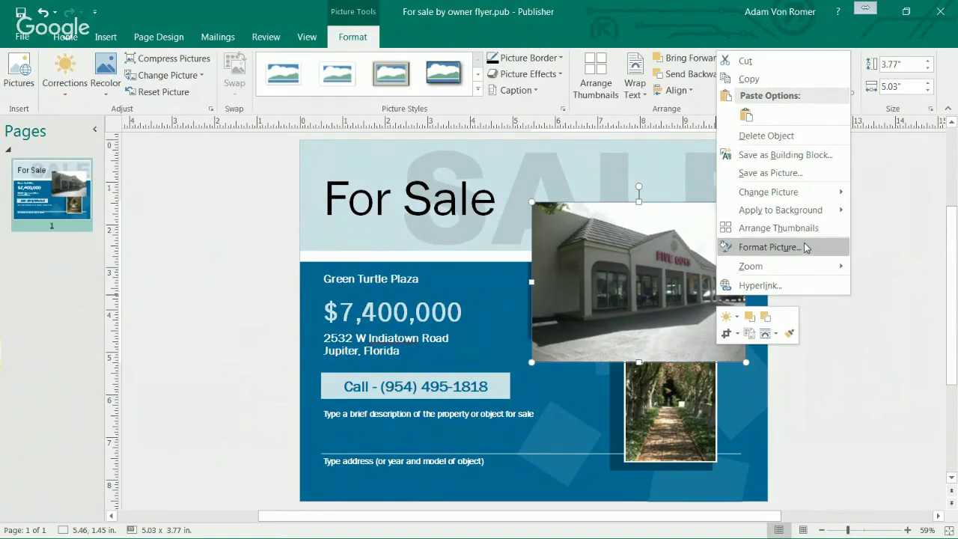
{"action": "left_click", "coordinate": [767, 247]}
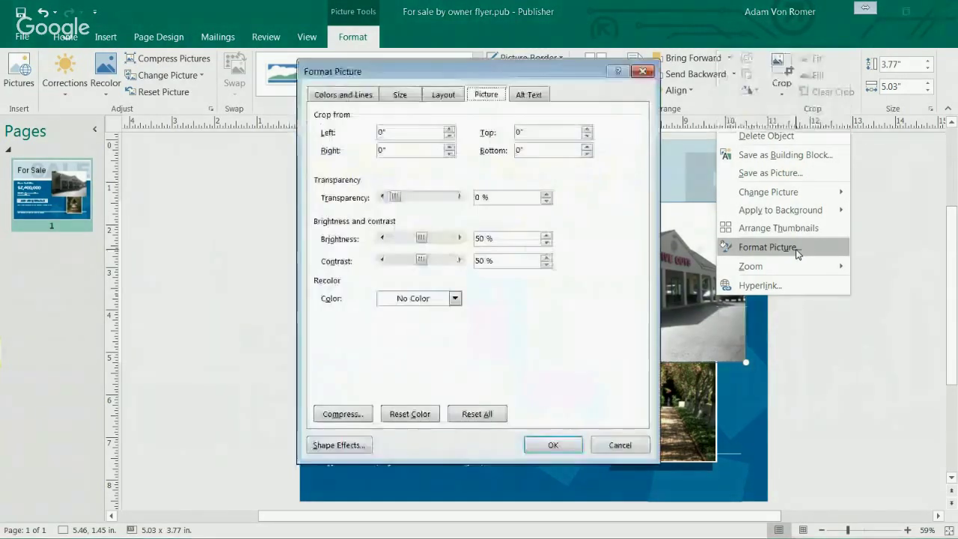
{"action": "left_click", "coordinate": [444, 96]}
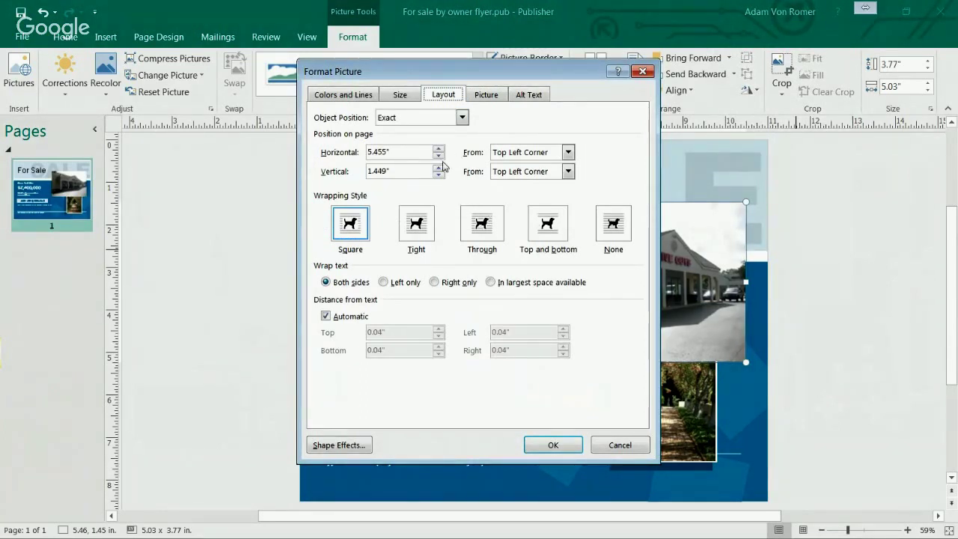
{"action": "left_click", "coordinate": [479, 95]}
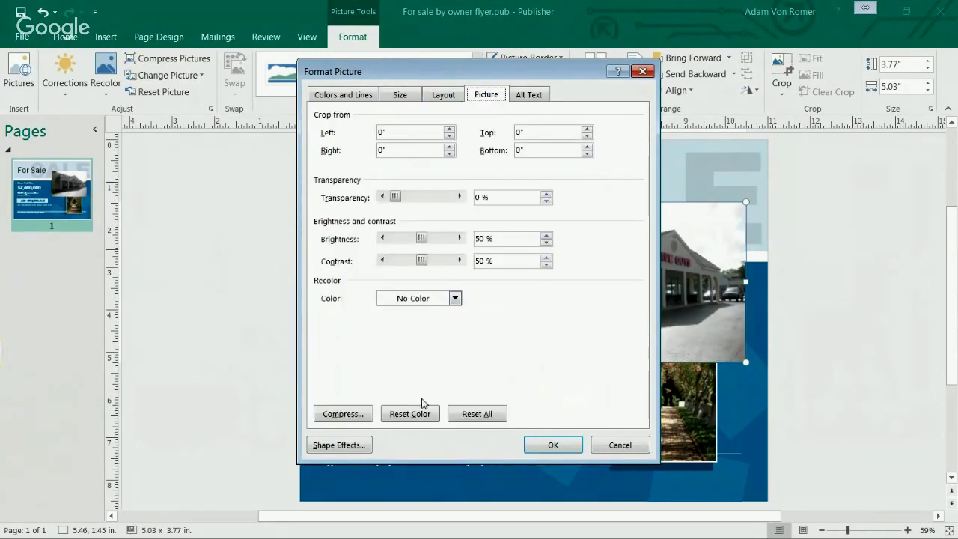
{"action": "left_click", "coordinate": [553, 444]}
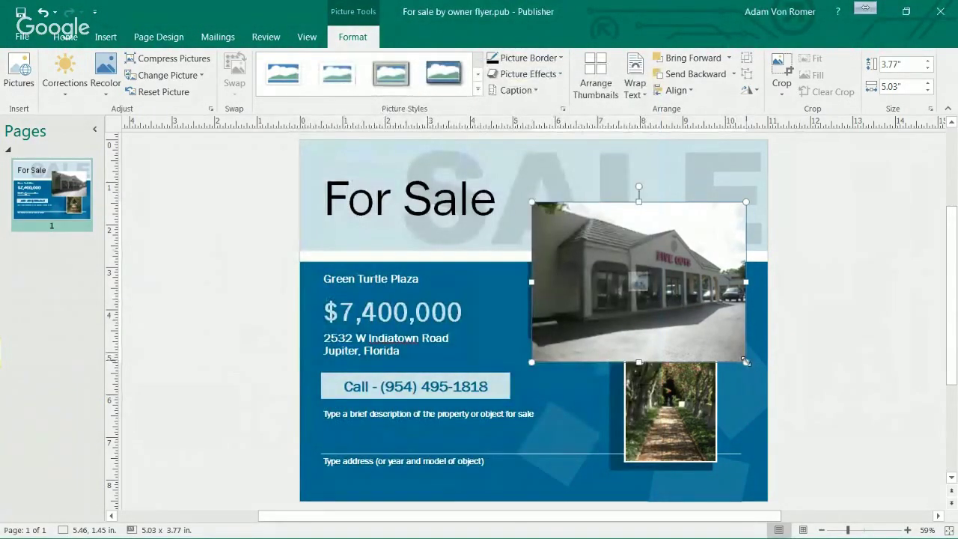
Step: Shrink the storefront photo to 4.41 x 3.31 in, move it up beside the title, and send it backward
{"action": "mouse_move", "coordinate": [741, 351]}
{"action": "left_mouse_down"}
{"action": "mouse_move", "coordinate": [732, 323]}
{"action": "mouse_move", "coordinate": [745, 362]}
{"action": "left_mouse_up"}
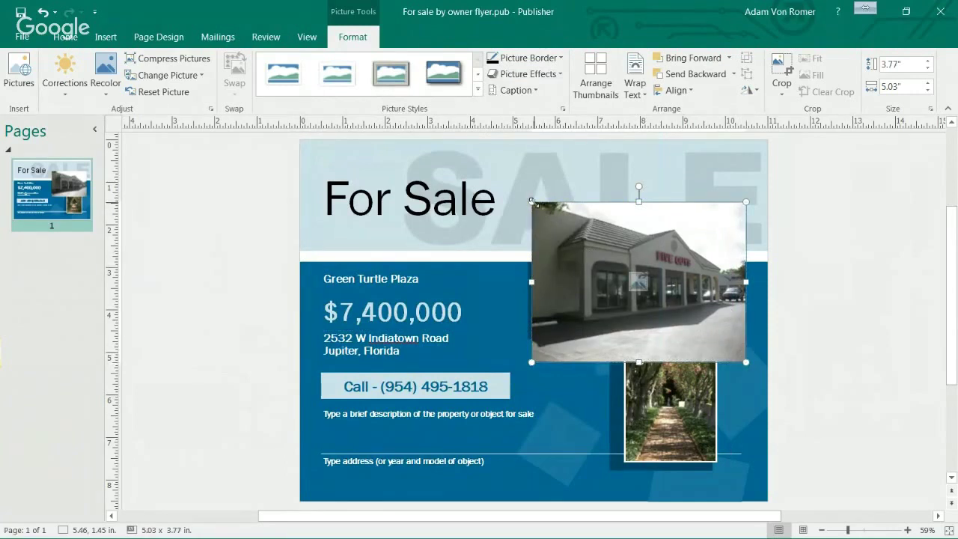
{"action": "left_click_drag", "start_coordinate": [532, 203], "coordinate": [562, 221]}
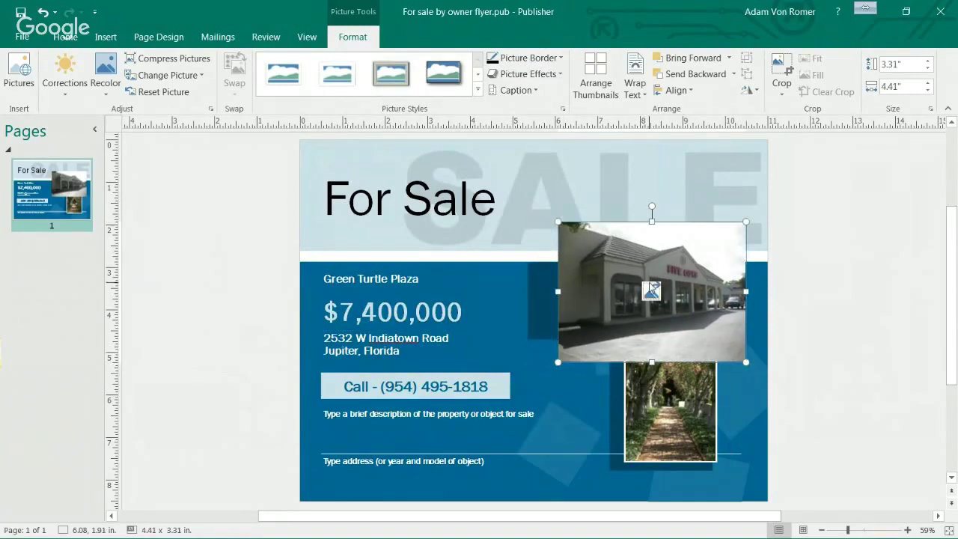
{"action": "left_click_drag", "start_coordinate": [650, 271], "coordinate": [627, 254]}
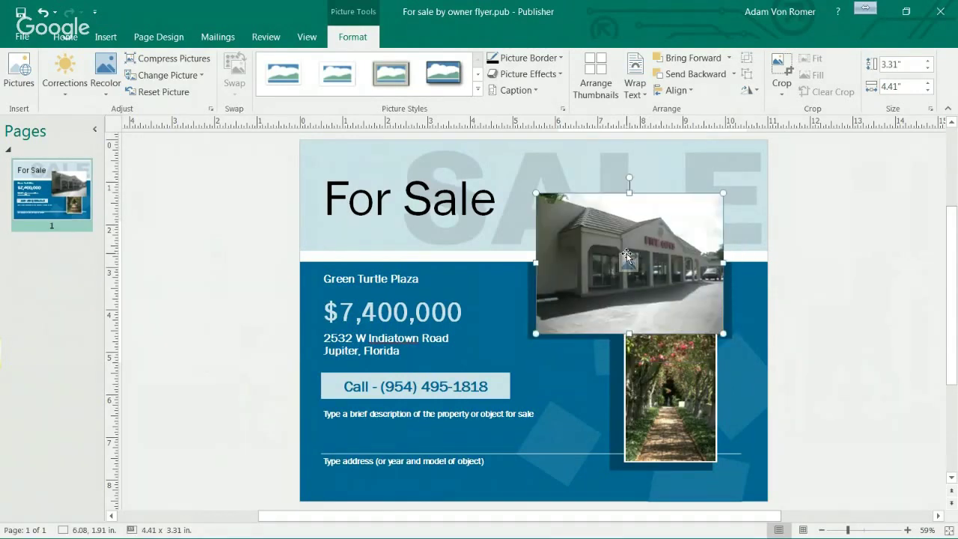
{"action": "left_click", "coordinate": [715, 74]}
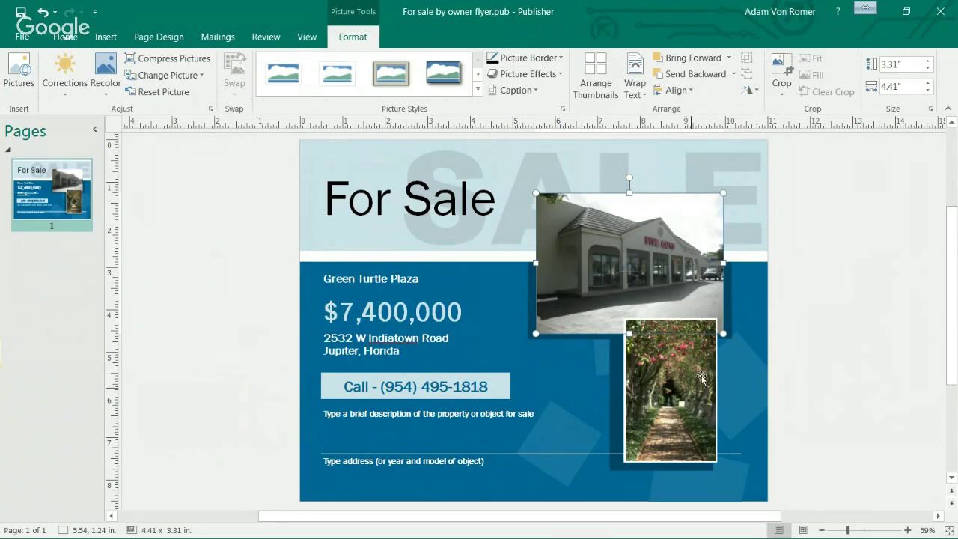
Step: Set the storefront photo's line colour to white in Format Picture's Colors and Lines for a 2 pt white border
{"action": "right_click", "coordinate": [674, 264]}
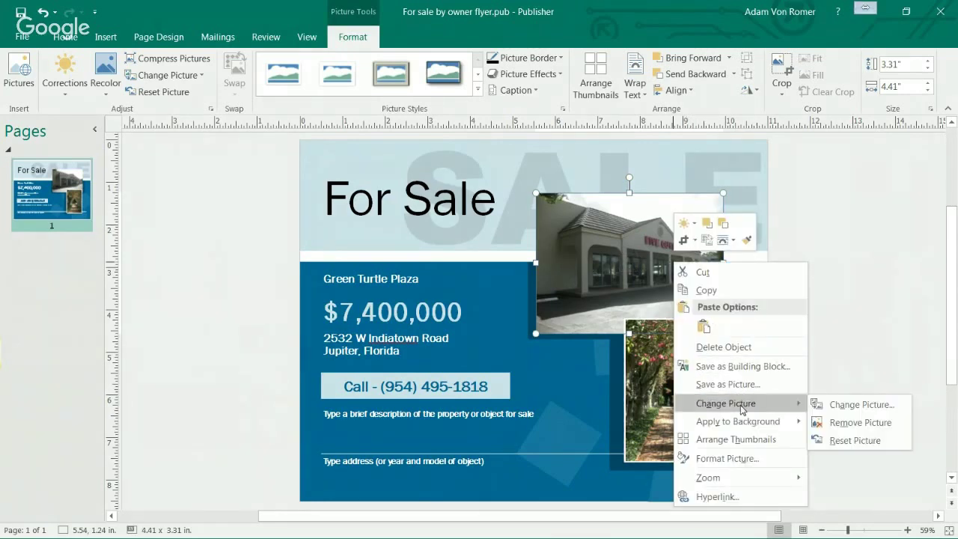
{"action": "left_click", "coordinate": [752, 458]}
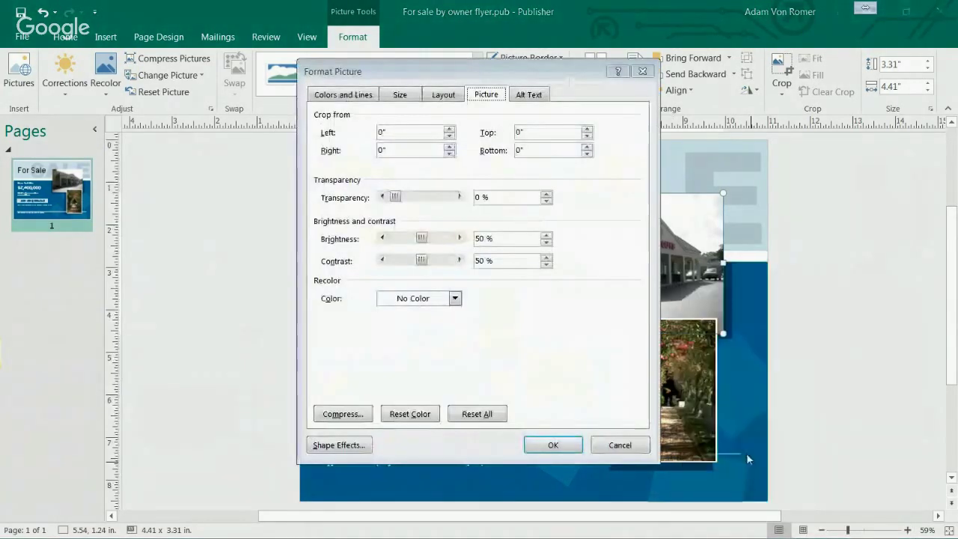
{"action": "left_click", "coordinate": [359, 93]}
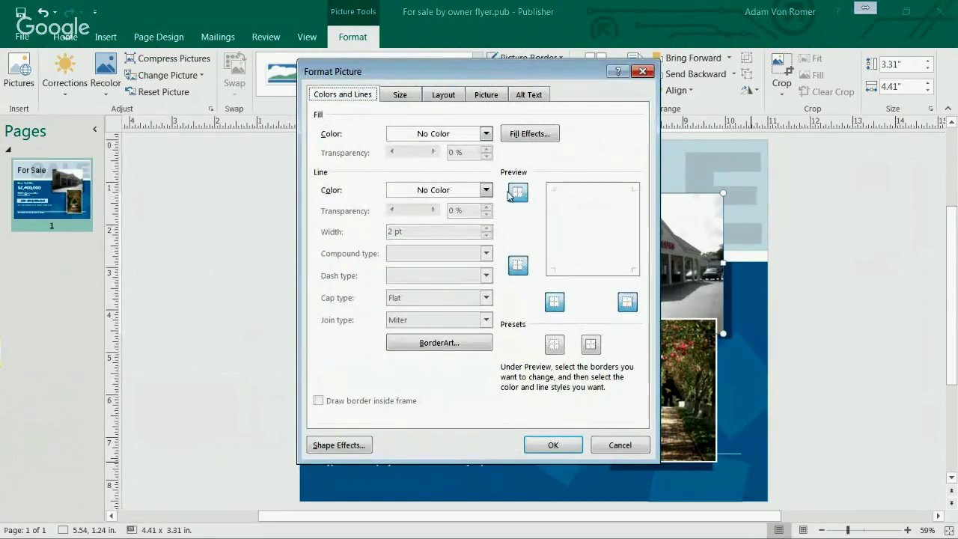
{"action": "left_click", "coordinate": [486, 191]}
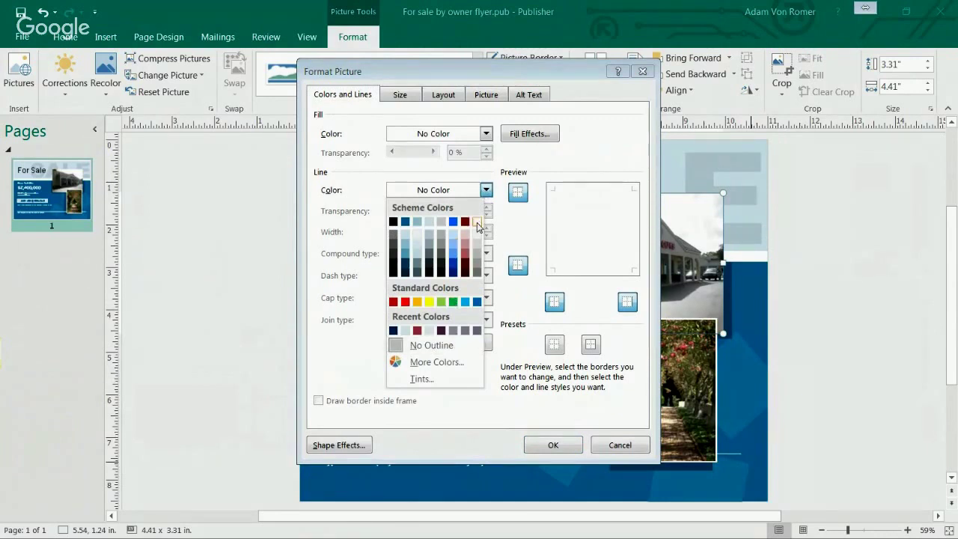
{"action": "left_click", "coordinate": [477, 222]}
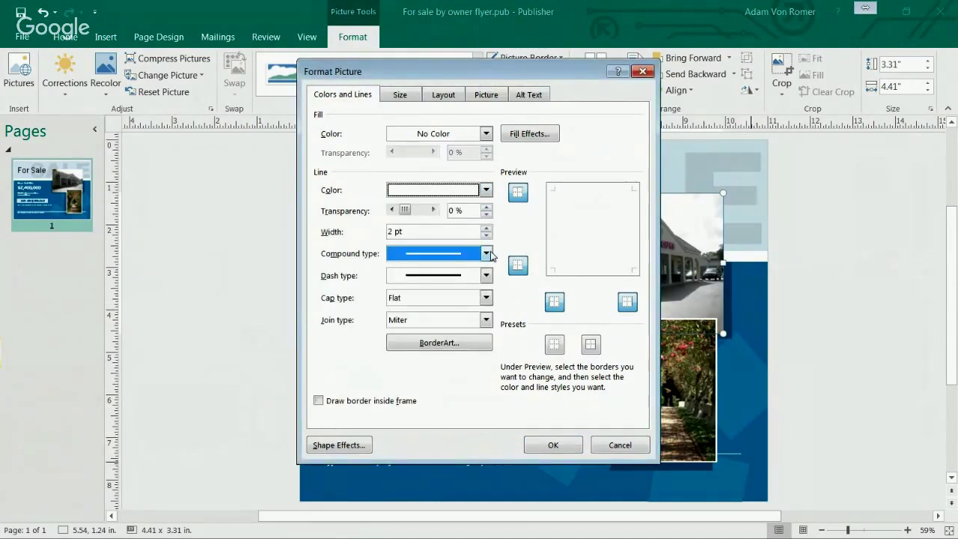
{"action": "left_click", "coordinate": [567, 446]}
{"action": "left_click", "coordinate": [600, 369]}
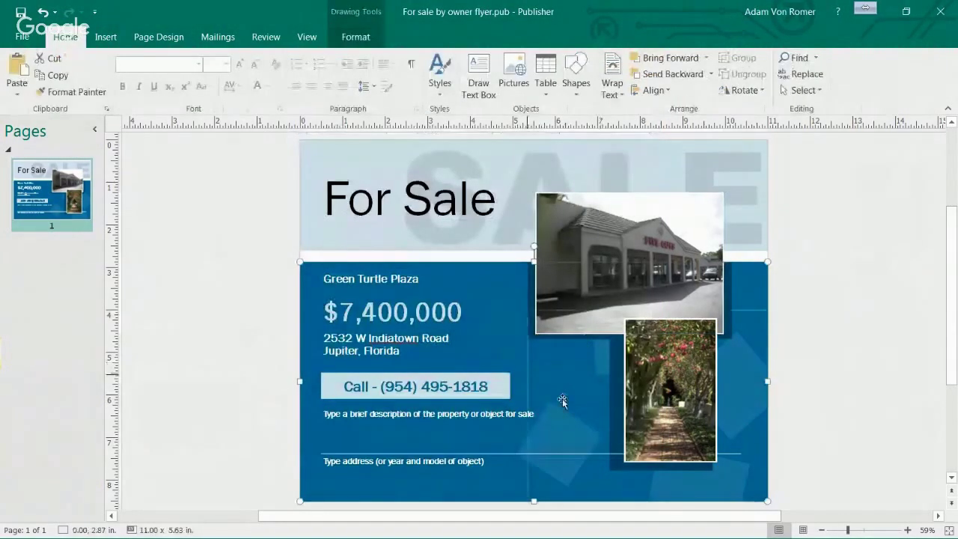
{"action": "left_click", "coordinate": [823, 323]}
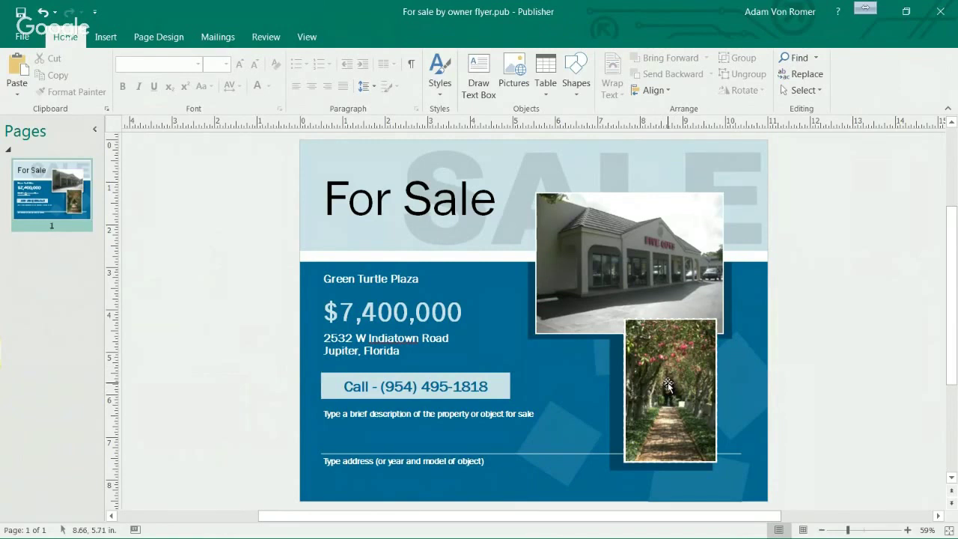
Step: Insert the IMG_0976 small ver II sign photo and drag it over the garden photo
{"action": "left_click", "coordinate": [667, 385]}
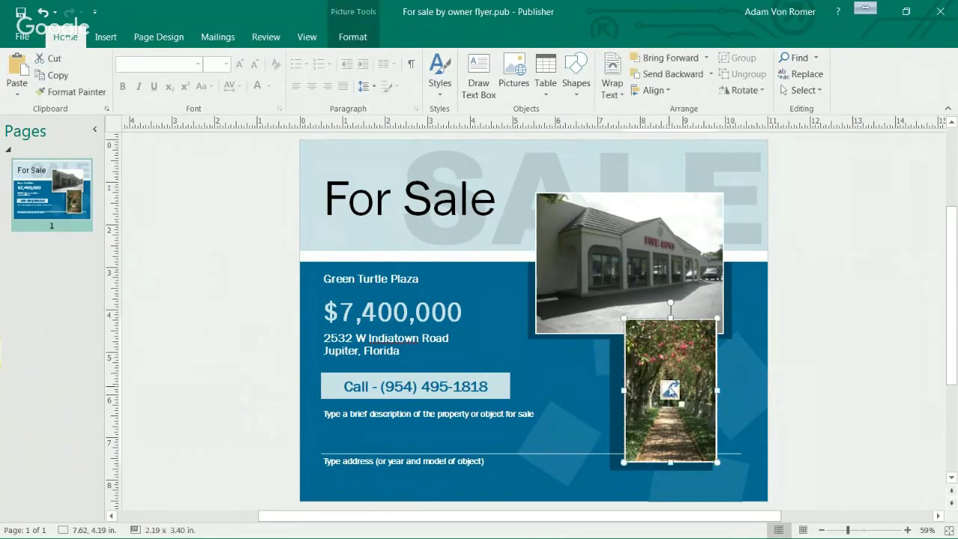
{"action": "double_click", "coordinate": [670, 393]}
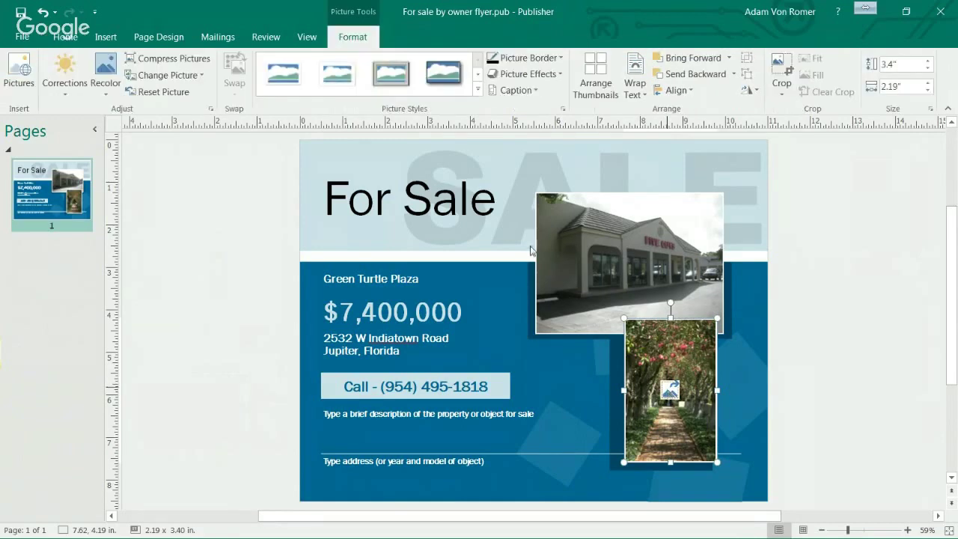
{"action": "left_click", "coordinate": [106, 43]}
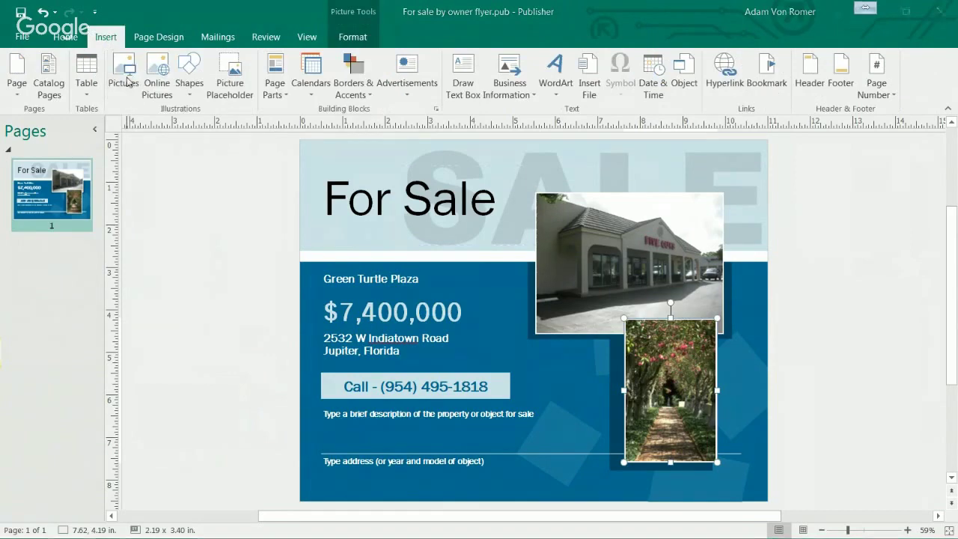
{"action": "left_click", "coordinate": [124, 83]}
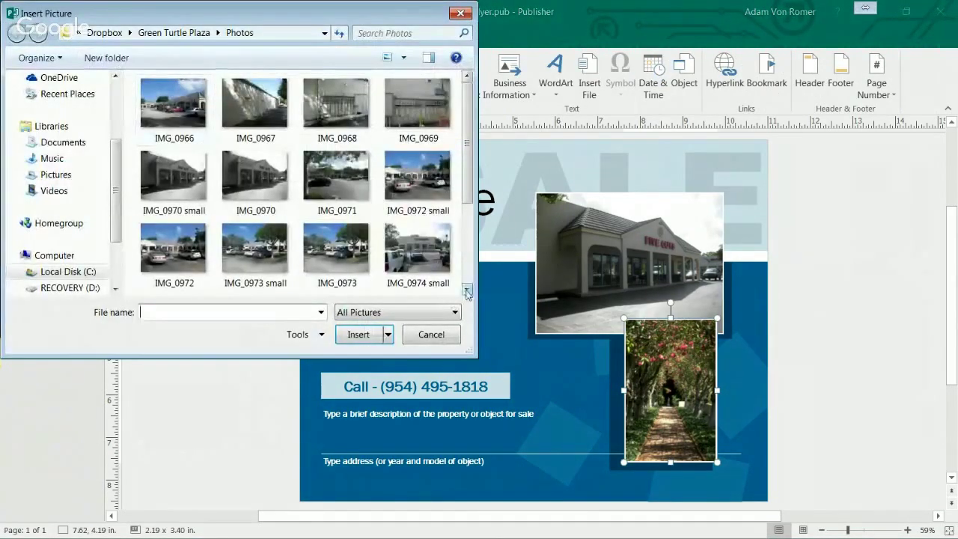
{"action": "scroll", "coordinate": [336, 240], "scroll_direction": "down", "scroll_amount": 2}
{"action": "left_click", "coordinate": [418, 238]}
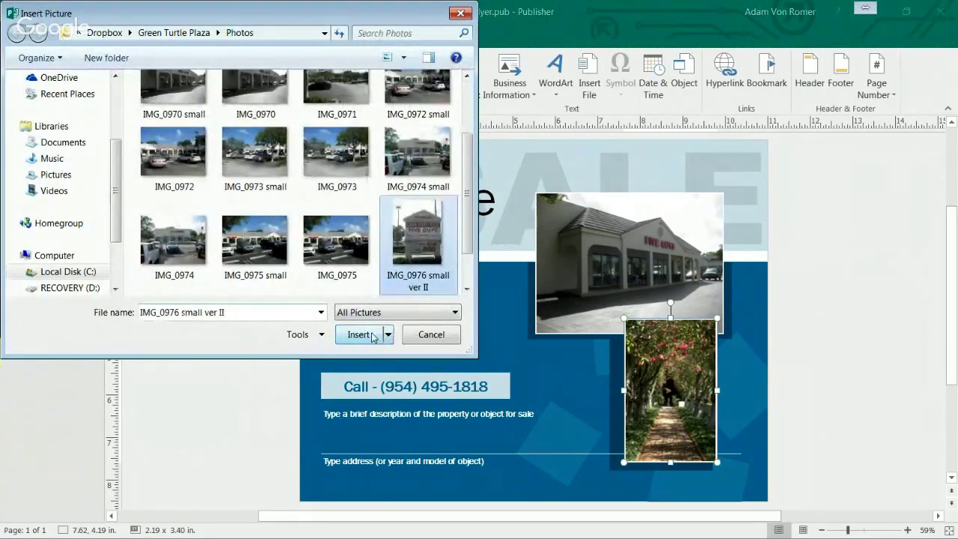
{"action": "left_click", "coordinate": [358, 334]}
{"action": "left_click", "coordinate": [644, 396]}
{"action": "left_click_drag", "start_coordinate": [531, 298], "coordinate": [613, 322]}
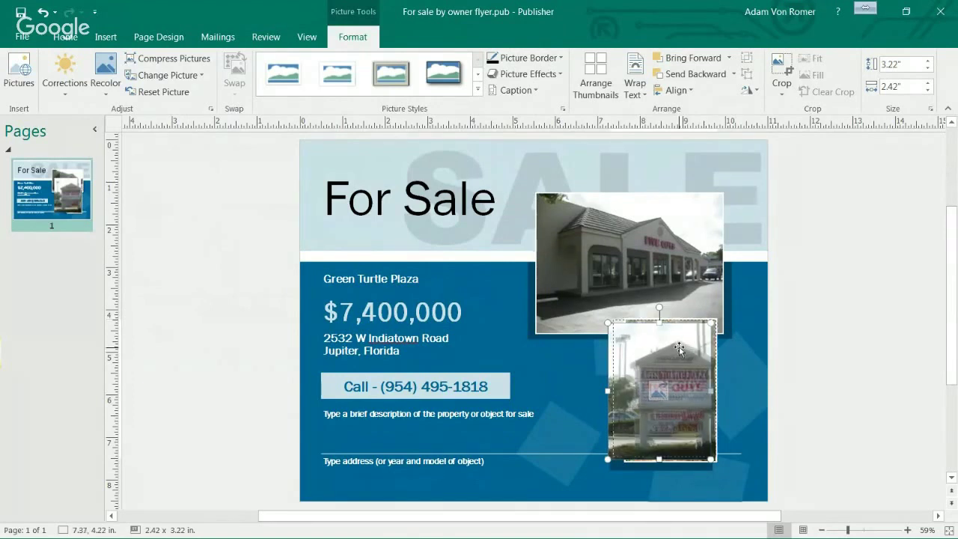
Step: Resize and position the sign photo to 2.24 x 3.32 in, under the storefront photo's lower right corner
{"action": "left_click_drag", "start_coordinate": [618, 327], "coordinate": [616, 325]}
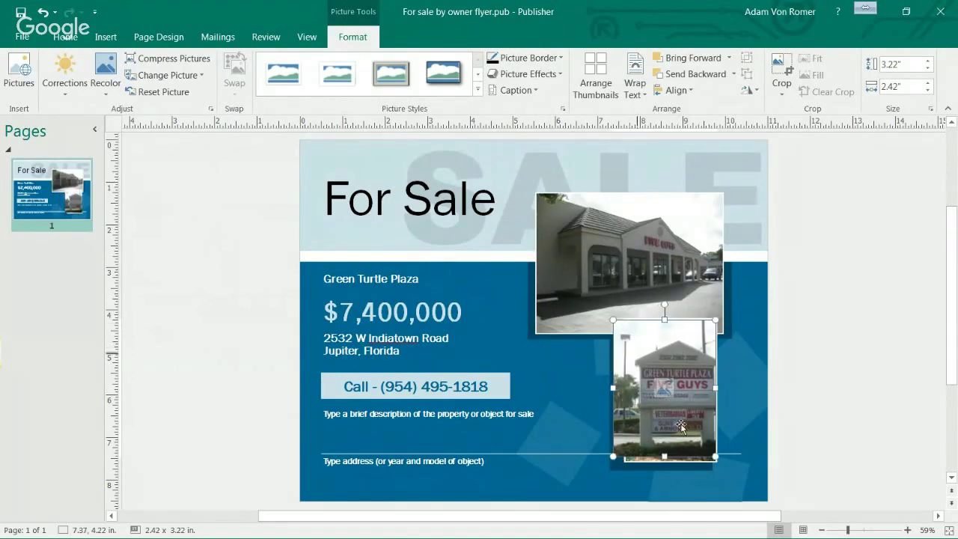
{"action": "left_click_drag", "start_coordinate": [715, 456], "coordinate": [719, 460]}
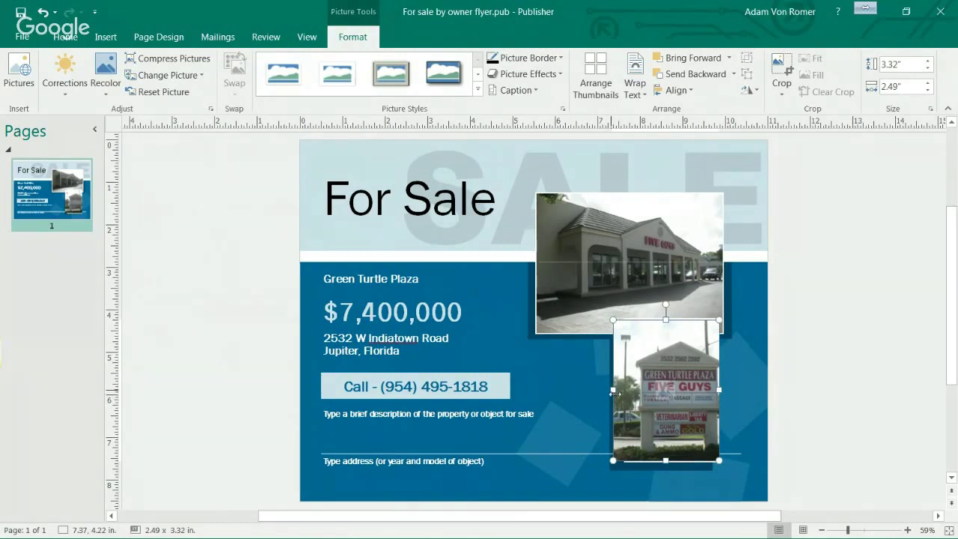
{"action": "left_click_drag", "start_coordinate": [620, 395], "coordinate": [627, 390]}
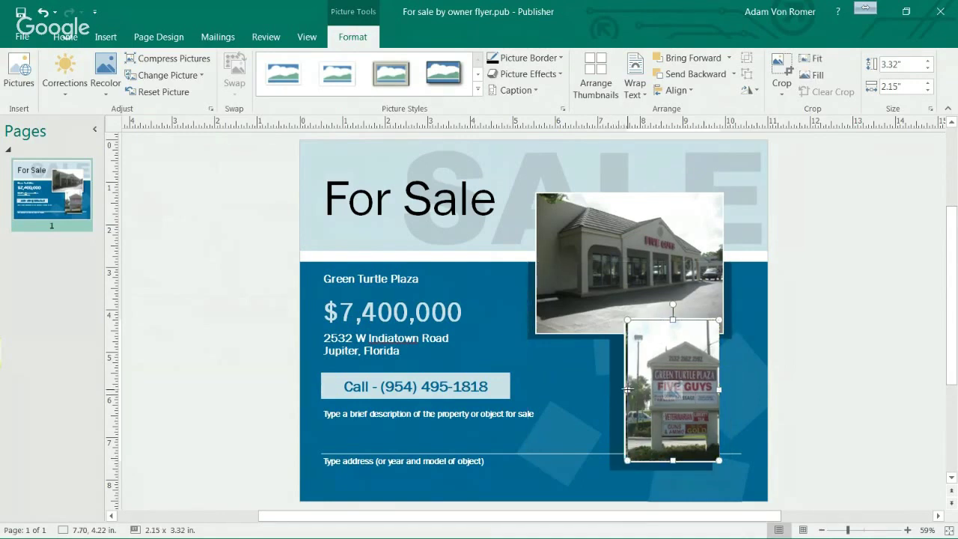
{"action": "left_click_drag", "start_coordinate": [627, 389], "coordinate": [623, 389]}
{"action": "mouse_move", "coordinate": [627, 389]}
{"action": "left_mouse_down"}
{"action": "mouse_move", "coordinate": [615, 386]}
{"action": "mouse_move", "coordinate": [624, 389]}
{"action": "left_mouse_up"}
{"action": "left_click", "coordinate": [662, 400]}
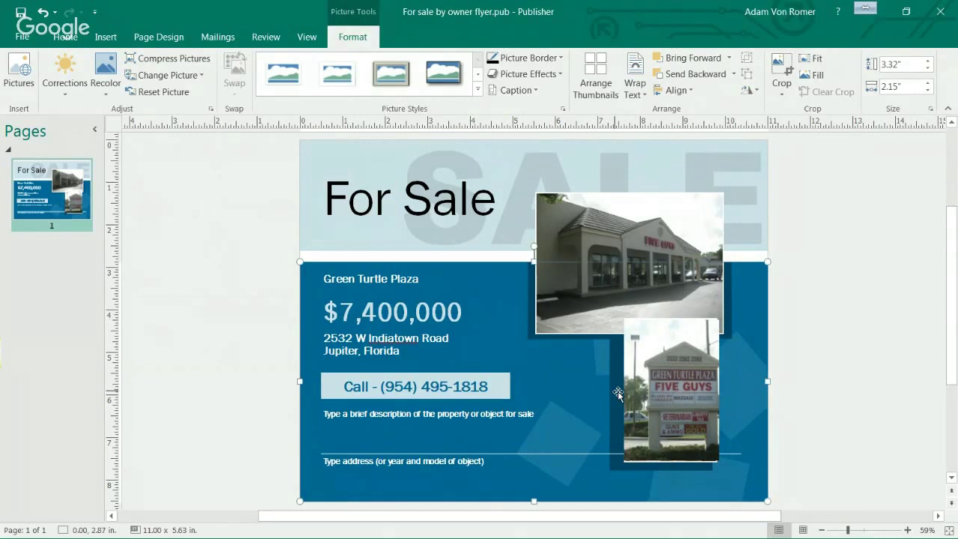
{"action": "left_click", "coordinate": [661, 400]}
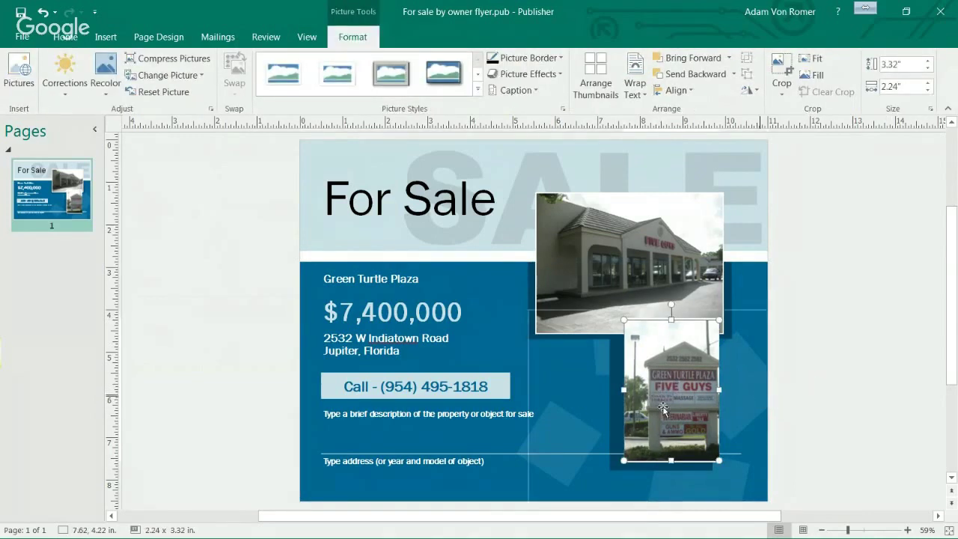
{"action": "left_click", "coordinate": [446, 416]}
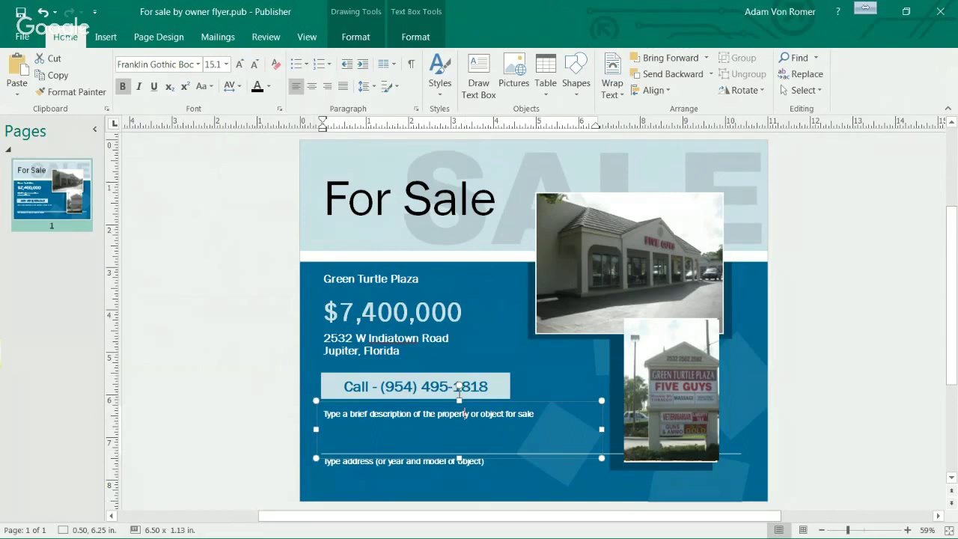
Step: Drag the Green Turtle Plaza Dropbox folder window onto the screen over the flyer
{"action": "left_click", "coordinate": [306, 510]}
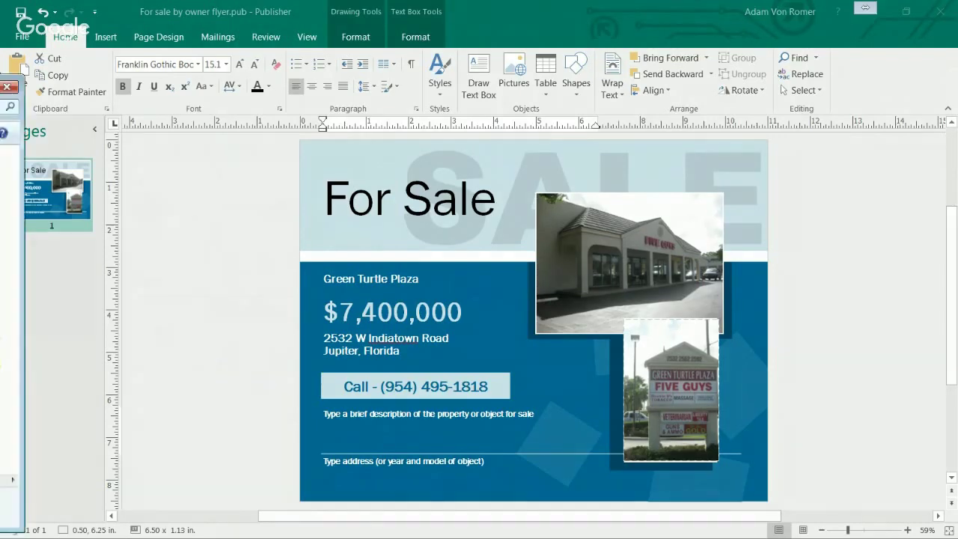
{"action": "left_click_drag", "start_coordinate": [0, 93], "coordinate": [246, 50]}
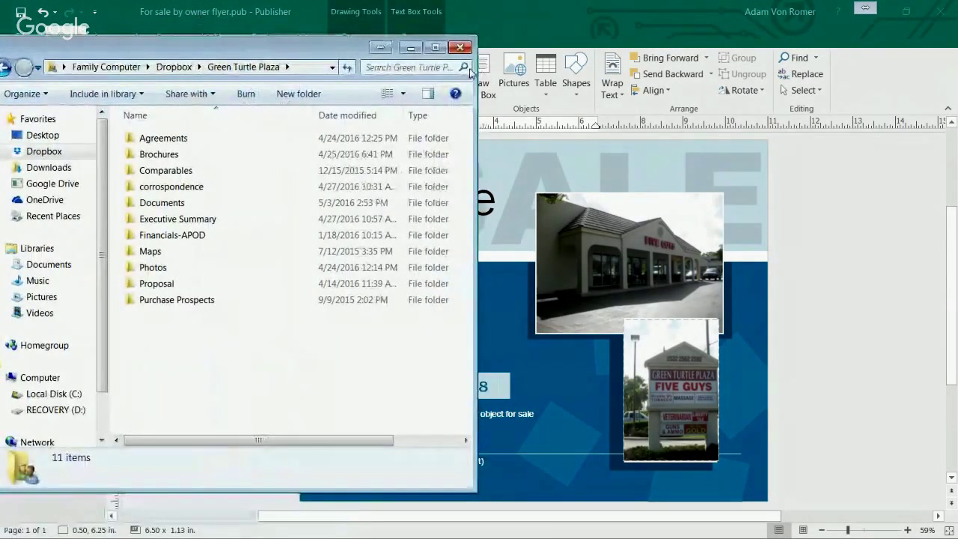
Step: Open Property Description 07-12-2015 in Word from the Executive Summary folder
{"action": "left_click_drag", "start_coordinate": [247, 50], "coordinate": [256, 10]}
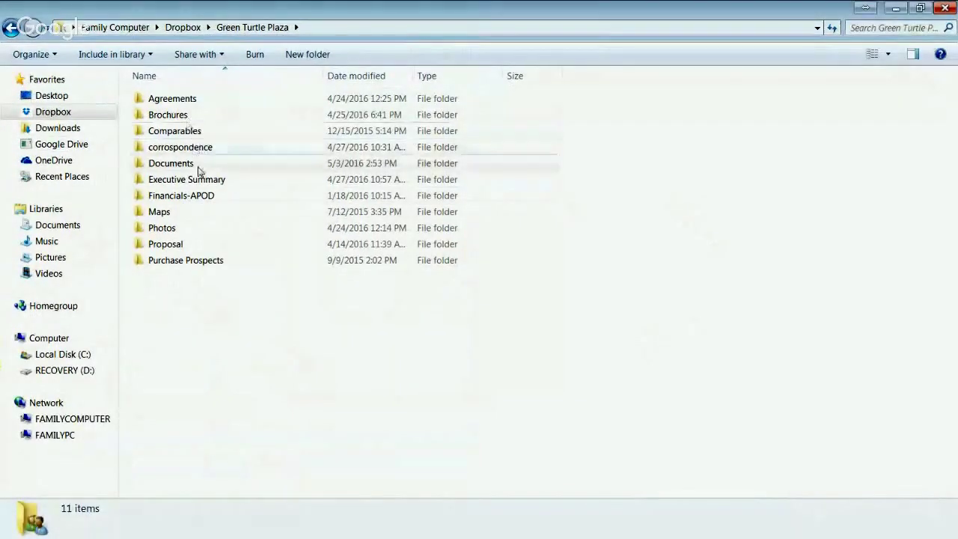
{"action": "double_click", "coordinate": [200, 184]}
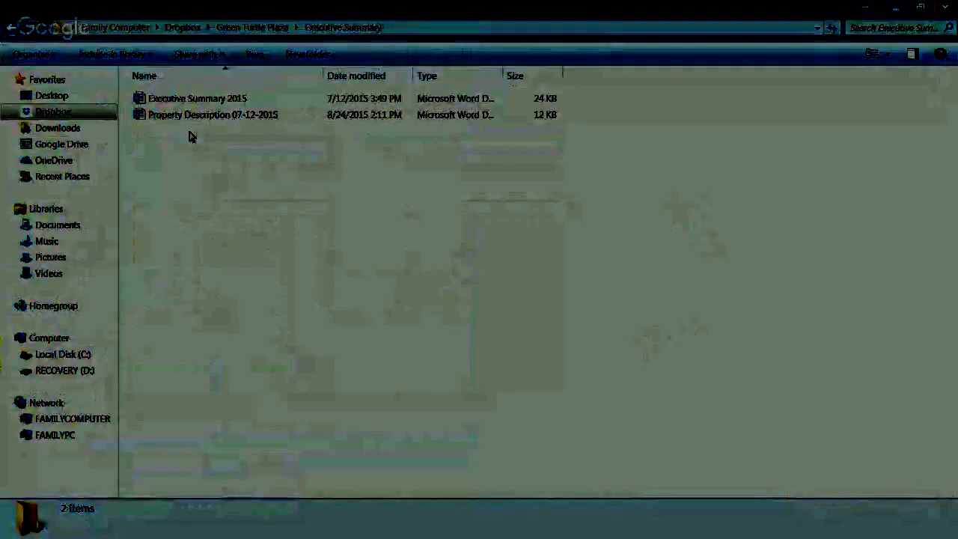
{"action": "left_click", "coordinate": [192, 116]}
{"action": "double_click", "coordinate": [193, 116]}
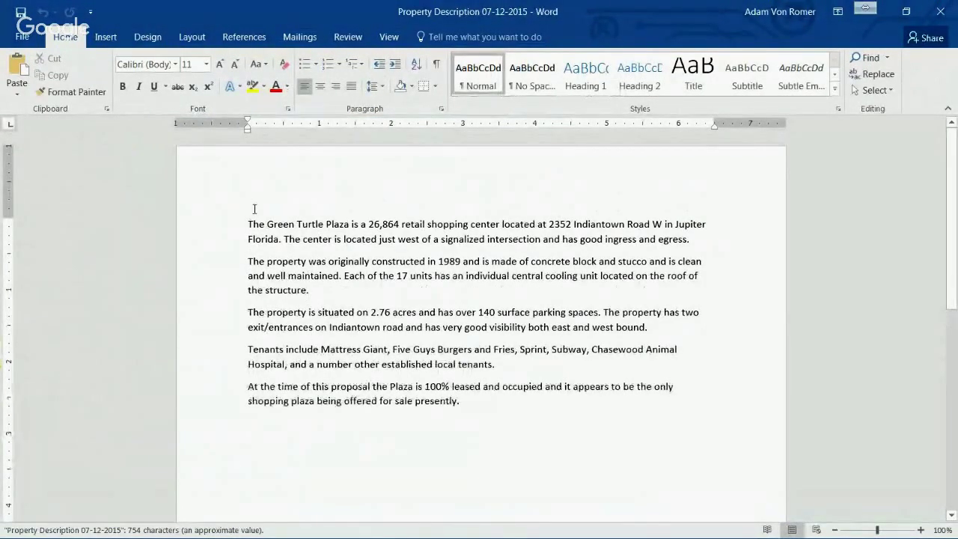
Step: Copy the opening Green Turtle Plaza paragraph, then close Word and the folder window
{"action": "left_click_drag", "start_coordinate": [248, 224], "coordinate": [663, 237]}
{"action": "right_click", "coordinate": [663, 236]}
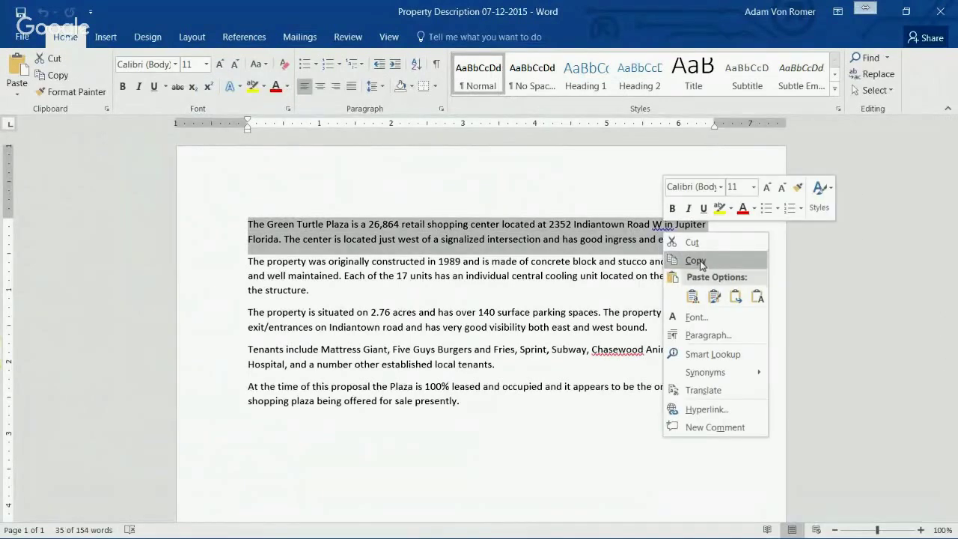
{"action": "left_click", "coordinate": [702, 262]}
{"action": "left_click", "coordinate": [940, 11]}
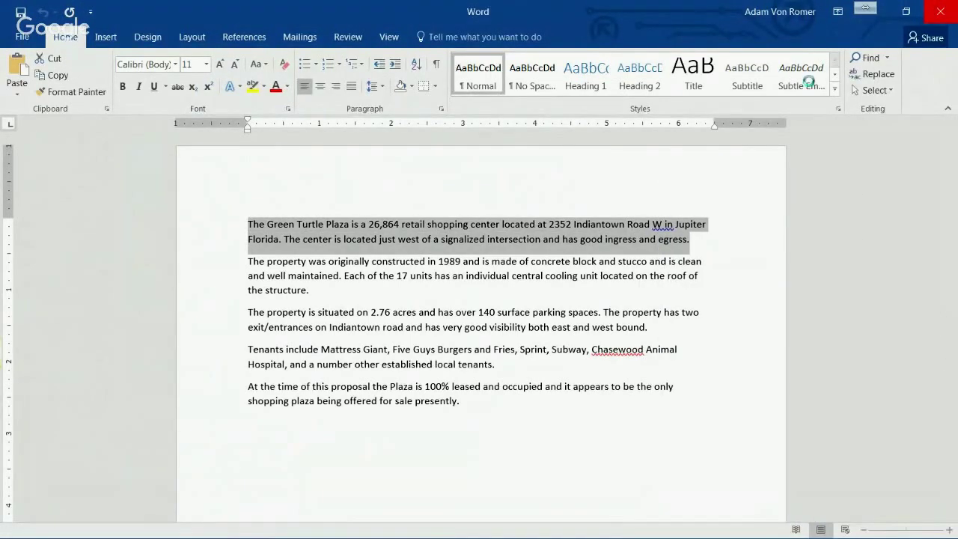
{"action": "left_click", "coordinate": [944, 7]}
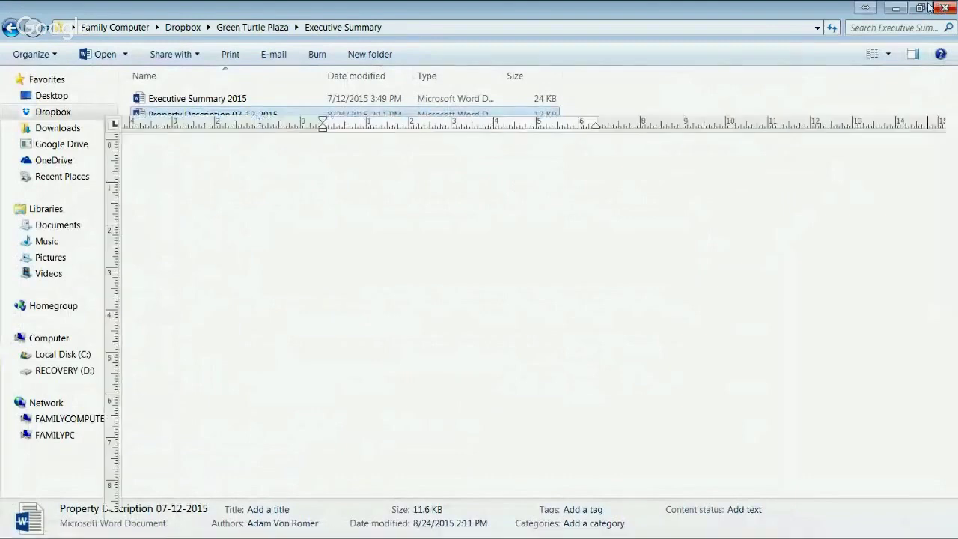
Step: Paste the copied paragraph over the description placeholder sentence
{"action": "left_click", "coordinate": [392, 429]}
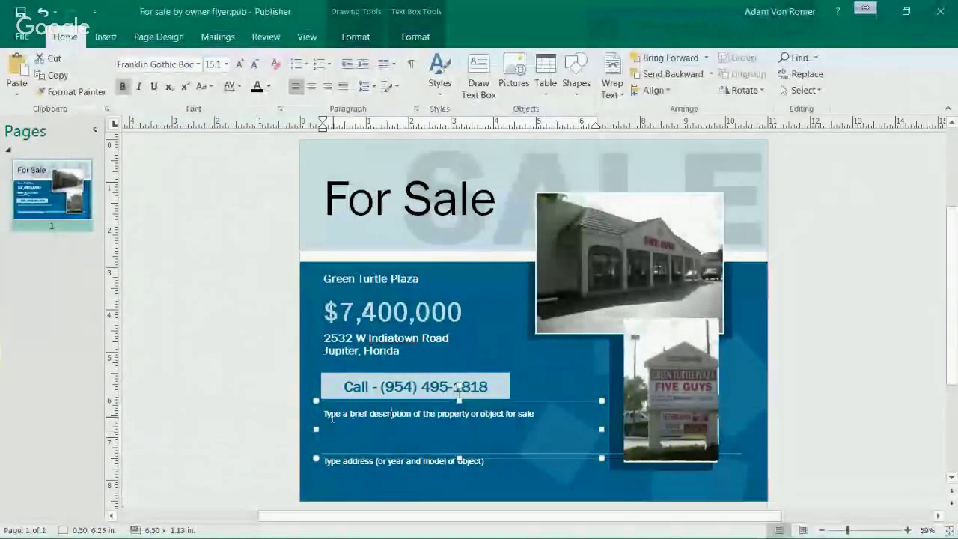
{"action": "left_click_drag", "start_coordinate": [324, 413], "coordinate": [527, 416]}
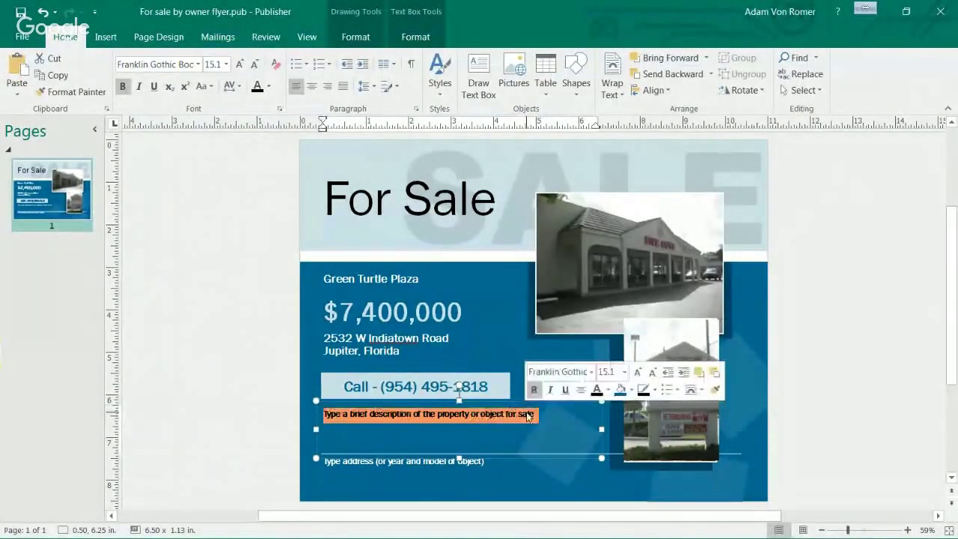
{"action": "key", "text": "ctrl+v"}
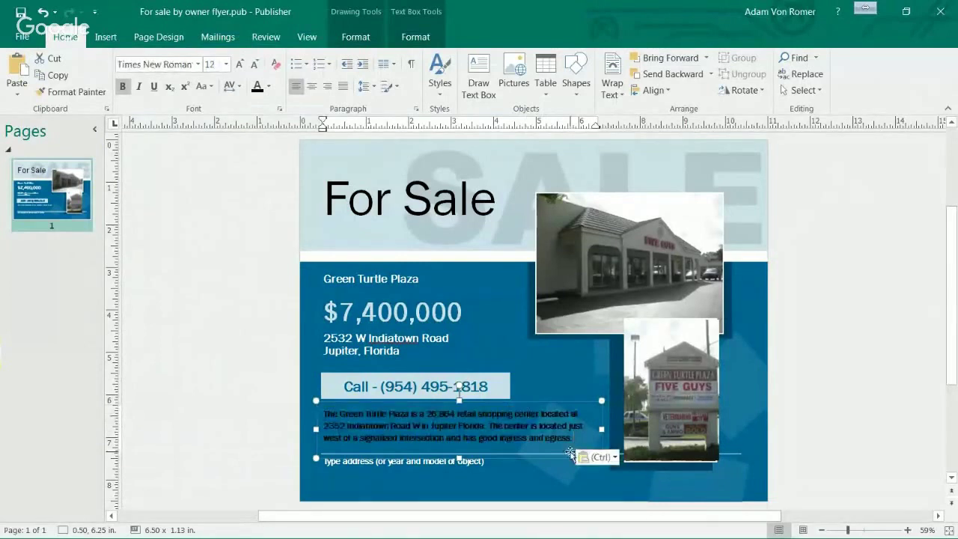
Step: Make the pasted description text white
{"action": "left_click_drag", "start_coordinate": [576, 440], "coordinate": [441, 440]}
{"action": "left_click_drag", "start_coordinate": [368, 442], "coordinate": [323, 413]}
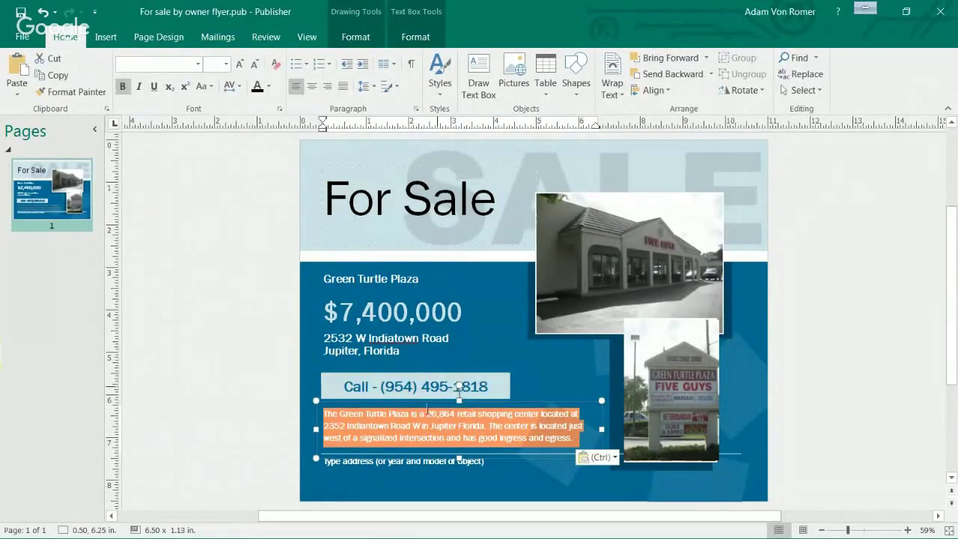
{"action": "left_click", "coordinate": [267, 89]}
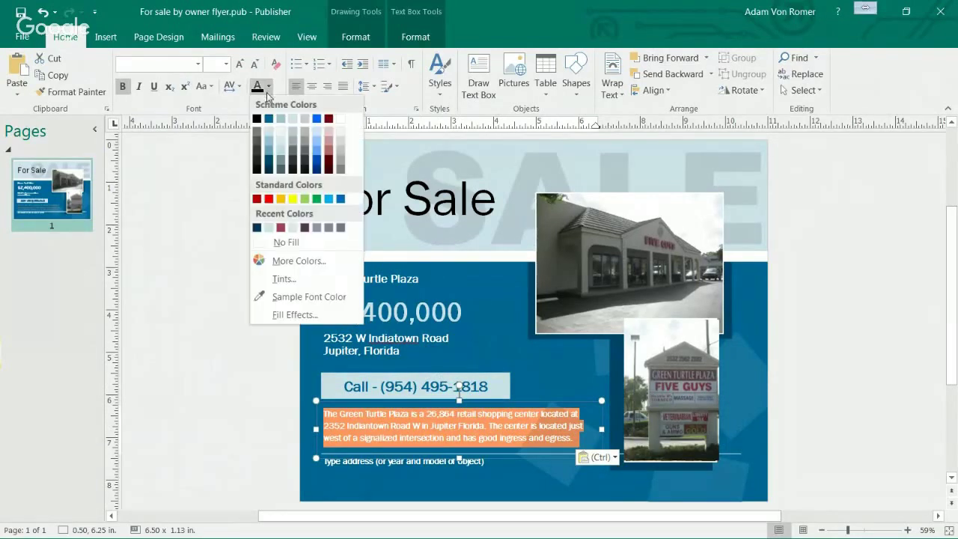
{"action": "left_click", "coordinate": [336, 117]}
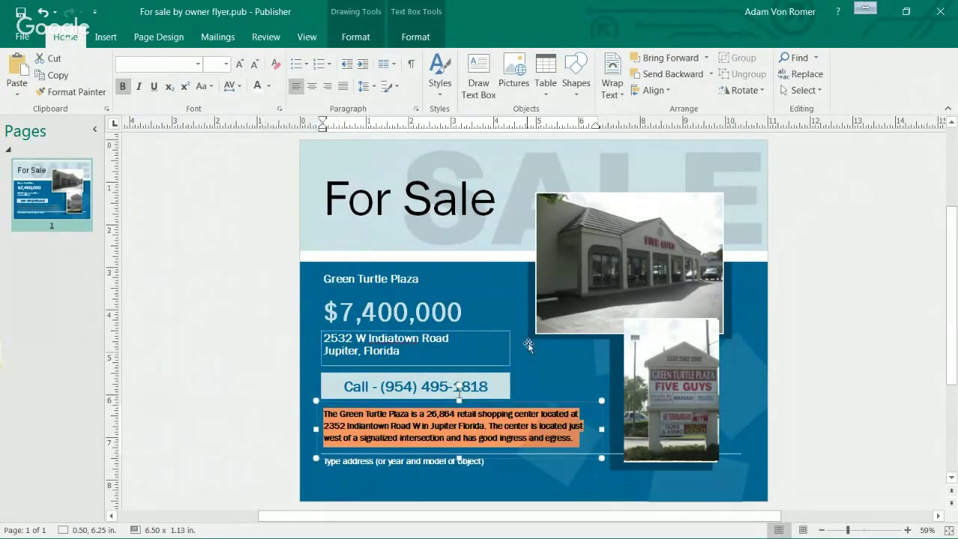
{"action": "left_click", "coordinate": [558, 367]}
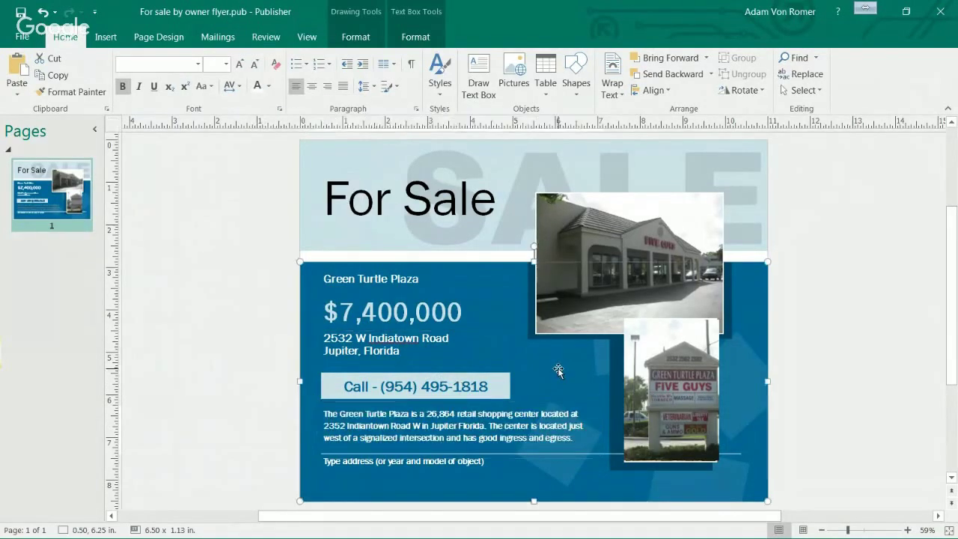
{"action": "left_click", "coordinate": [505, 468]}
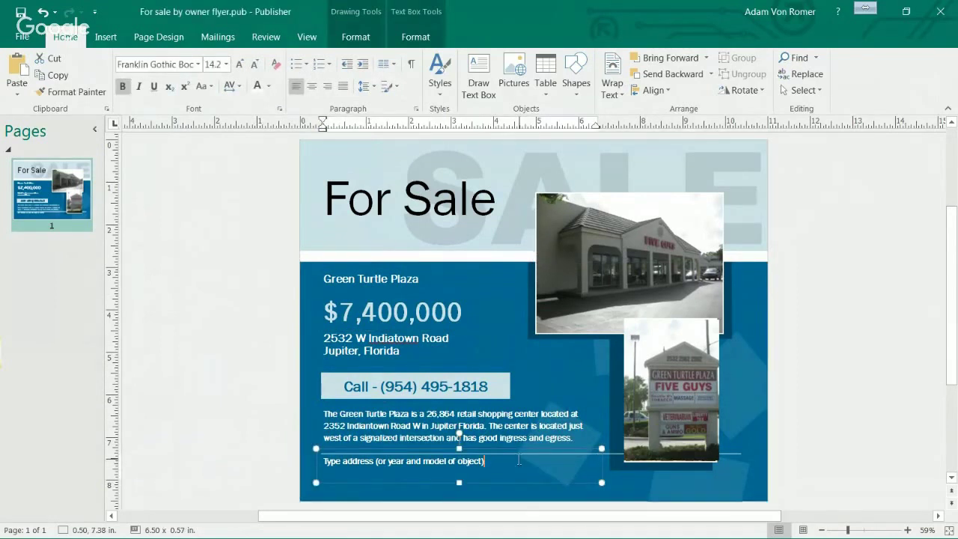
{"action": "left_click", "coordinate": [693, 358]}
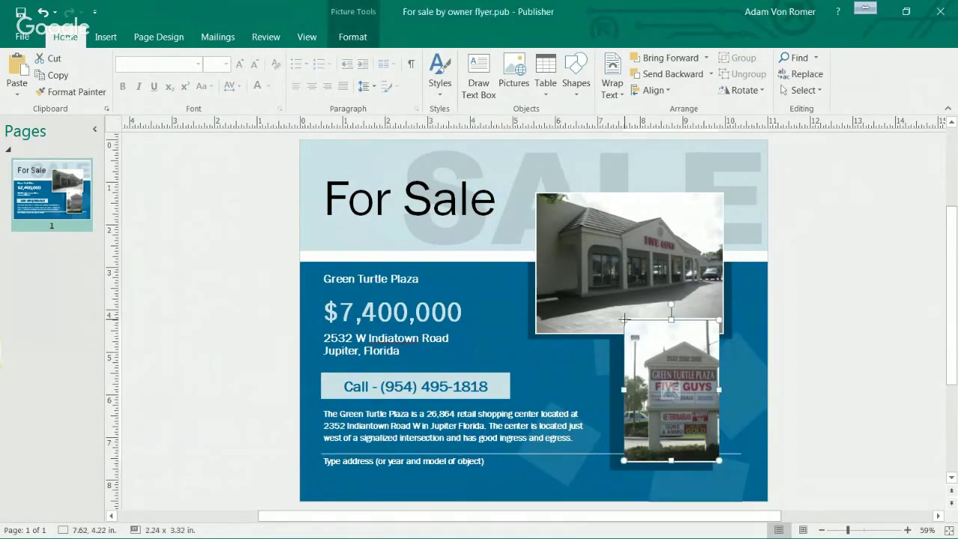
Step: Nudge the sign photo slightly upward and shrink it to about 2.13 x 3.16 in
{"action": "left_click_drag", "start_coordinate": [624, 319], "coordinate": [625, 322]}
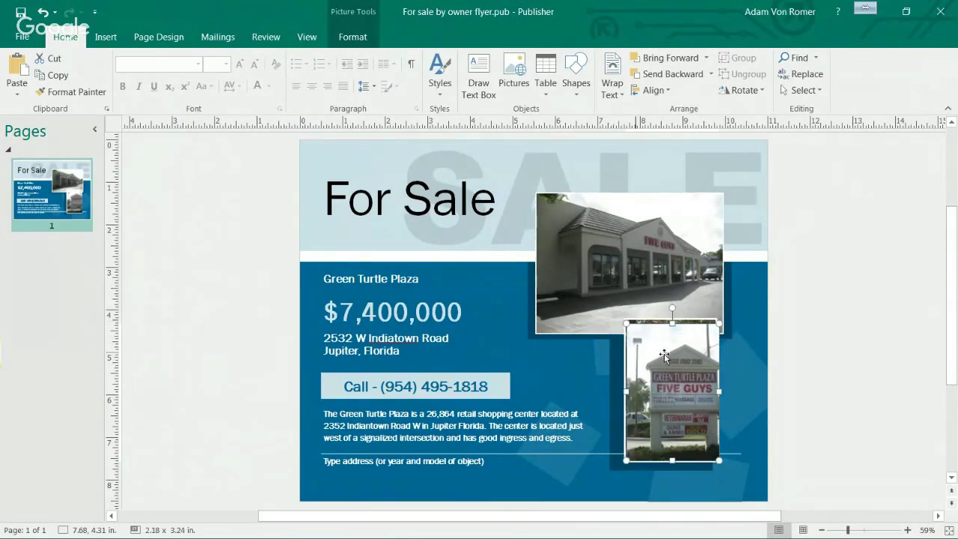
{"action": "mouse_move", "coordinate": [664, 353]}
{"action": "left_mouse_down"}
{"action": "mouse_move", "coordinate": [650, 335]}
{"action": "mouse_move", "coordinate": [673, 357]}
{"action": "left_mouse_up"}
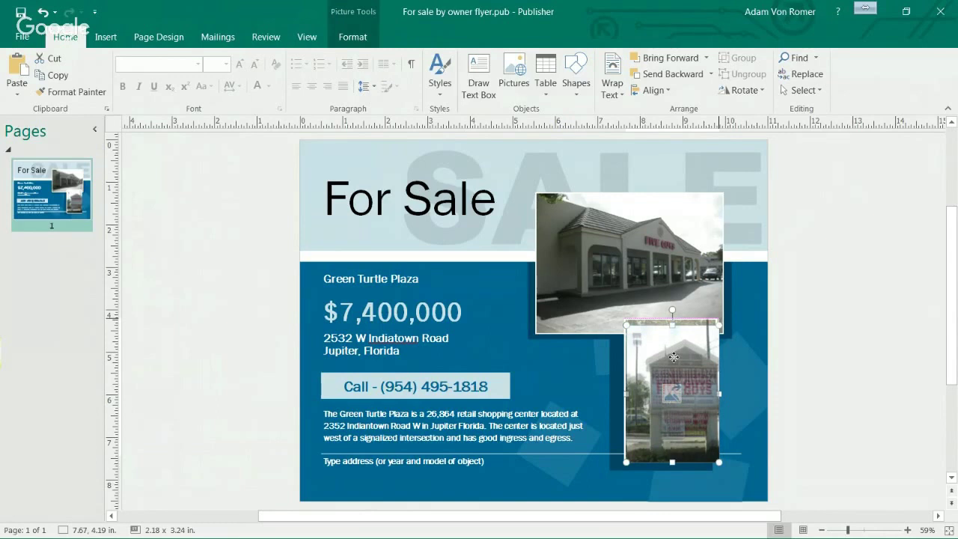
{"action": "left_click_drag", "start_coordinate": [674, 356], "coordinate": [672, 357]}
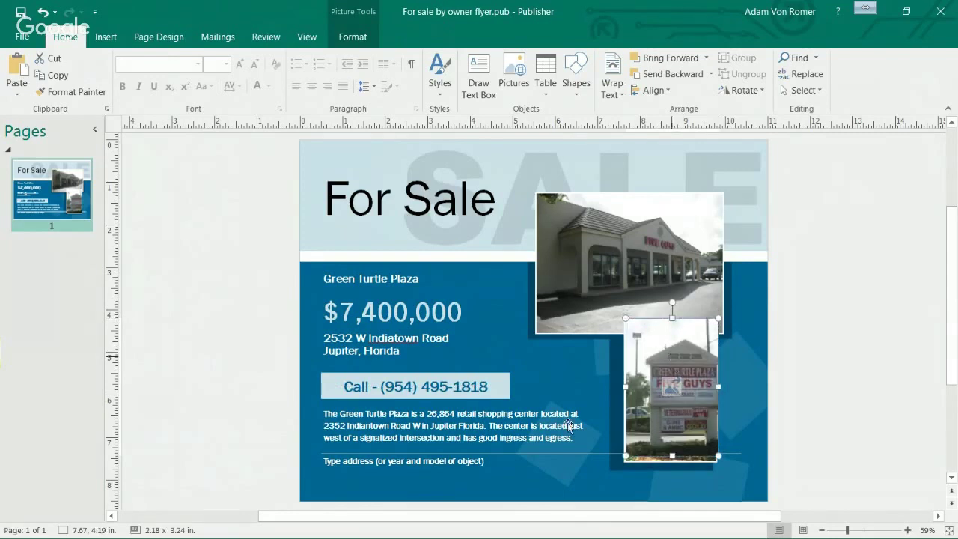
{"action": "left_click", "coordinate": [588, 399]}
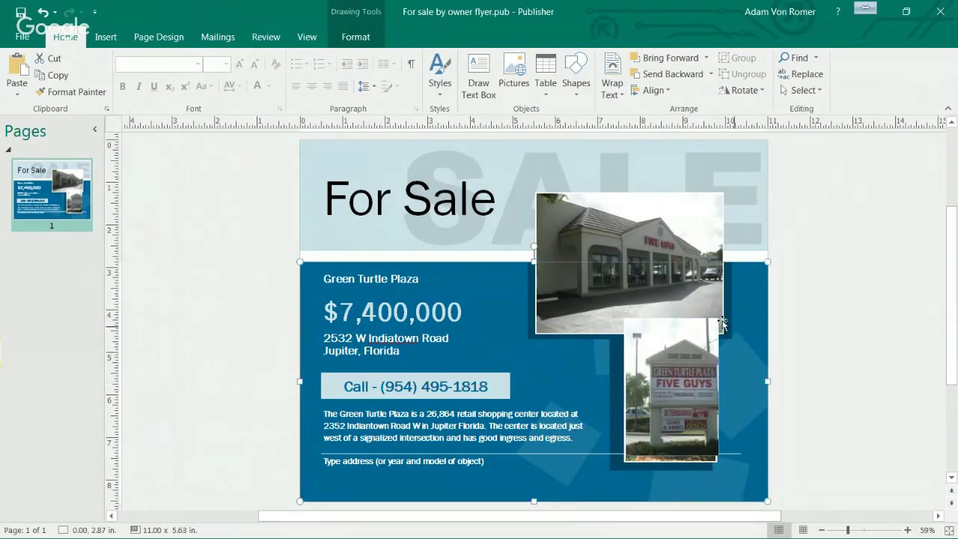
{"action": "left_click", "coordinate": [668, 389]}
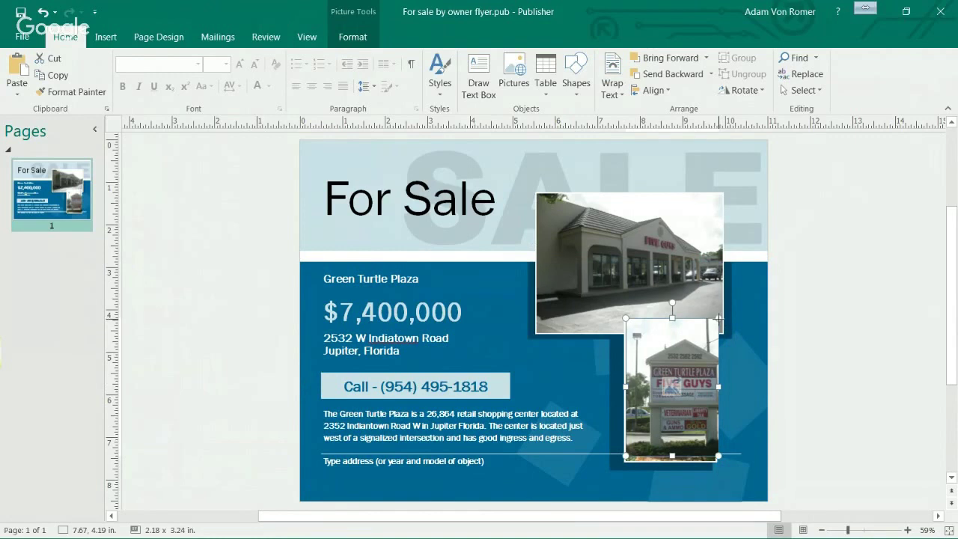
{"action": "mouse_move", "coordinate": [716, 318]}
{"action": "left_mouse_down"}
{"action": "mouse_move", "coordinate": [714, 326]}
{"action": "mouse_move", "coordinate": [718, 319]}
{"action": "left_mouse_up"}
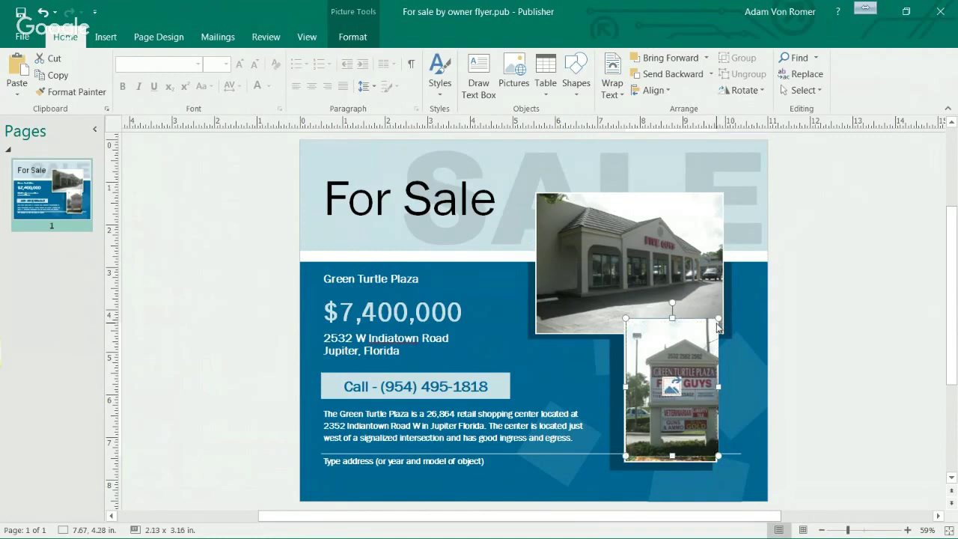
{"action": "left_click", "coordinate": [839, 341]}
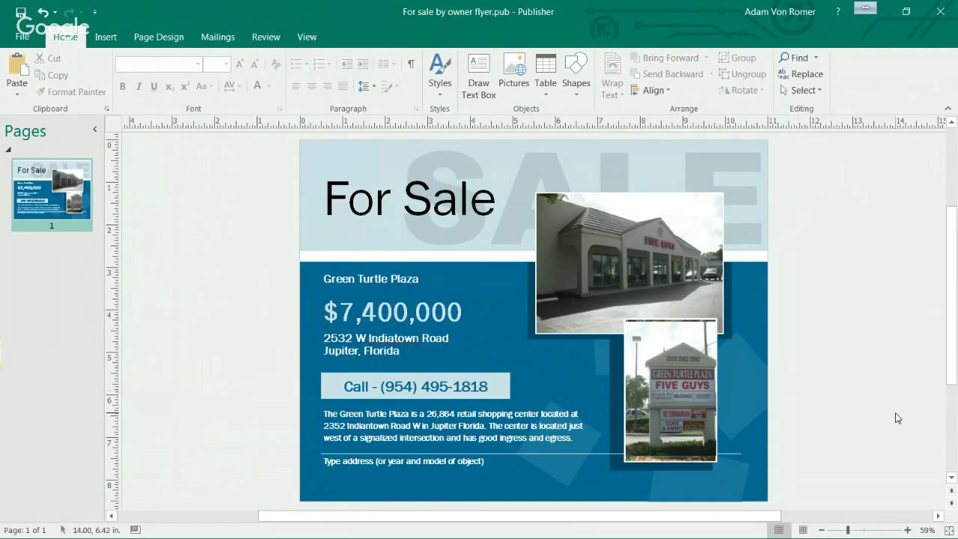
Step: Replace the footer's 'Type address' placeholder with 'CENTURY 21 Kores, Corp'
{"action": "left_click", "coordinate": [498, 465]}
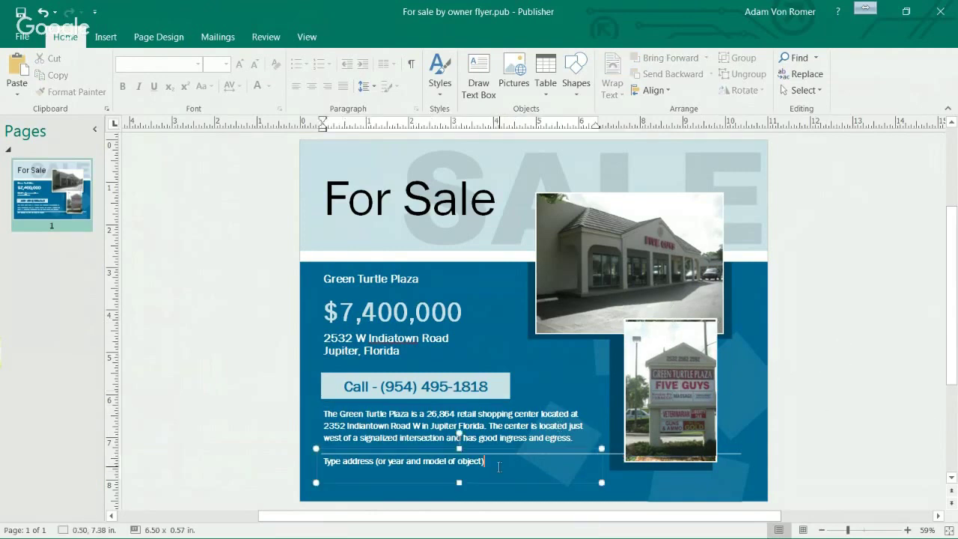
{"action": "left_click_drag", "start_coordinate": [497, 463], "coordinate": [346, 462]}
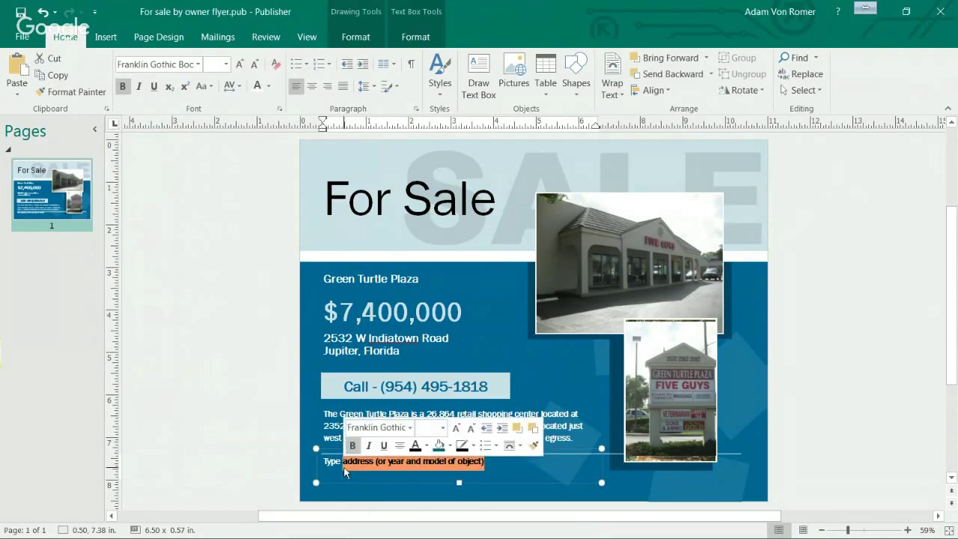
{"action": "key", "text": "BackSpace"}
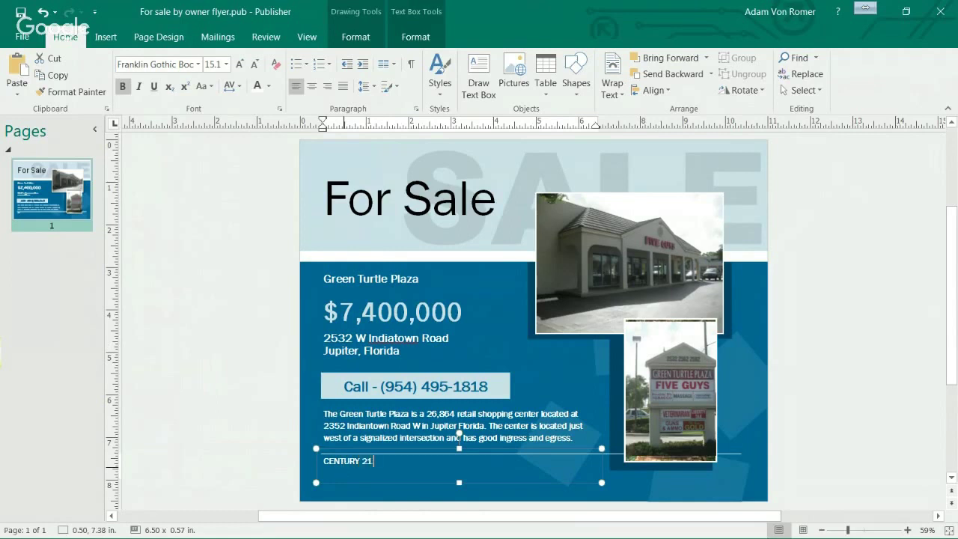
{"action": "type", "text": "res, Corp"}
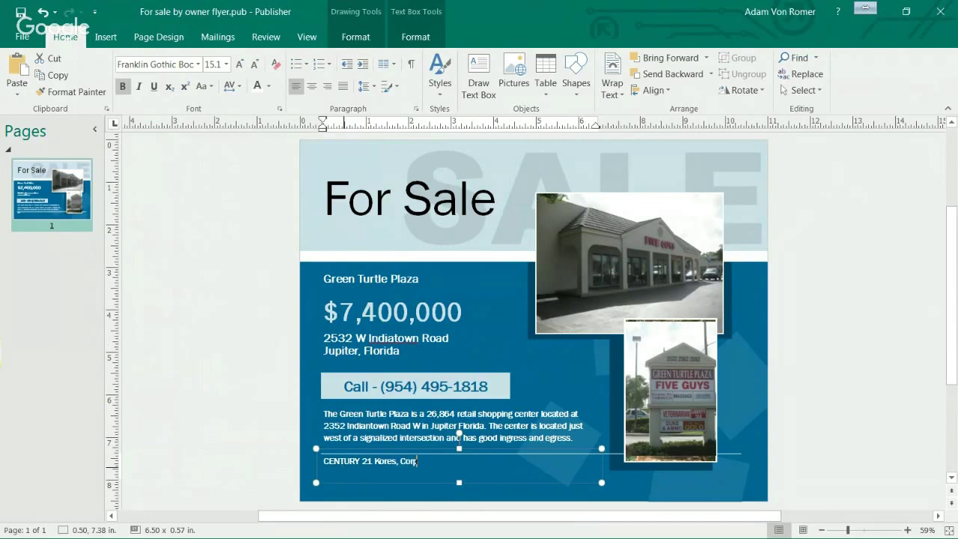
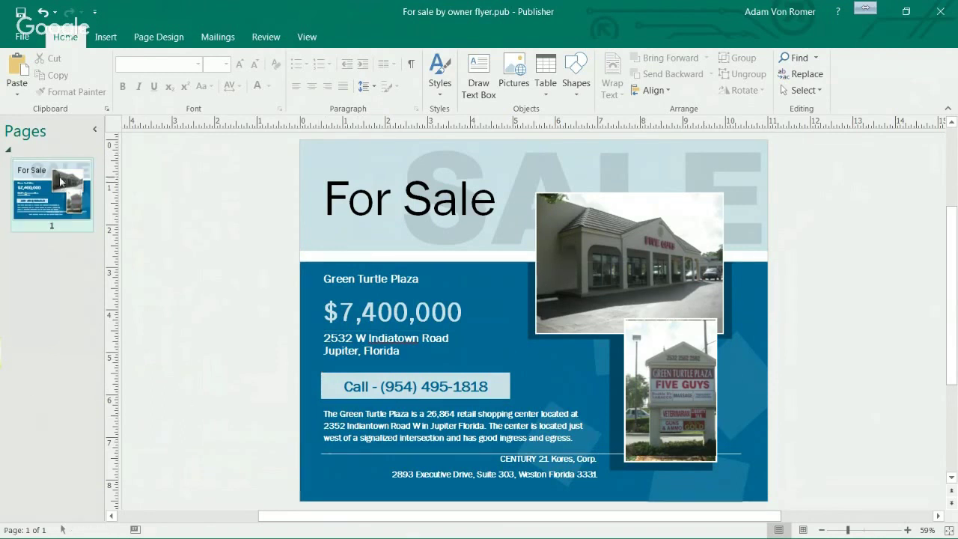
Step: Insert a duplicate of the For Sale flyer page as page 2
{"action": "left_click", "coordinate": [111, 41]}
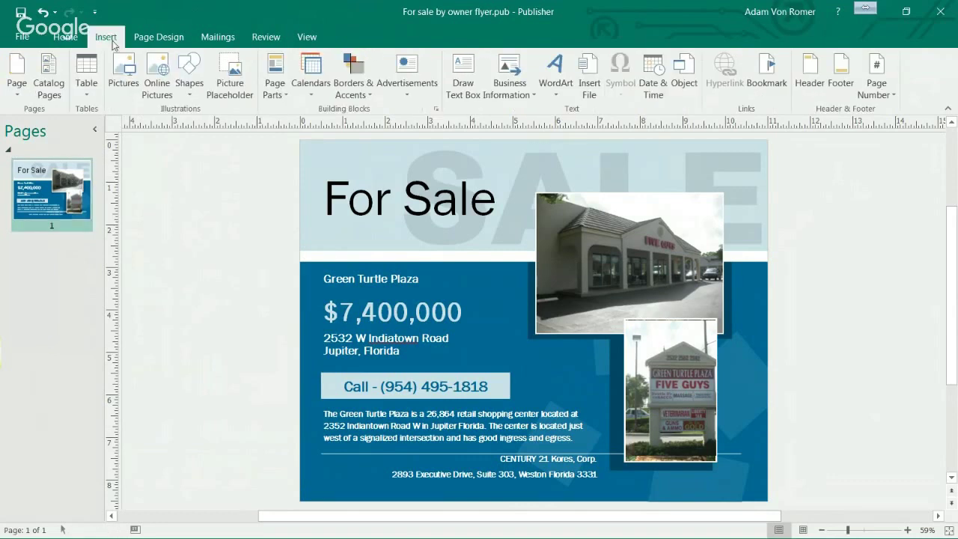
{"action": "left_click", "coordinate": [66, 37]}
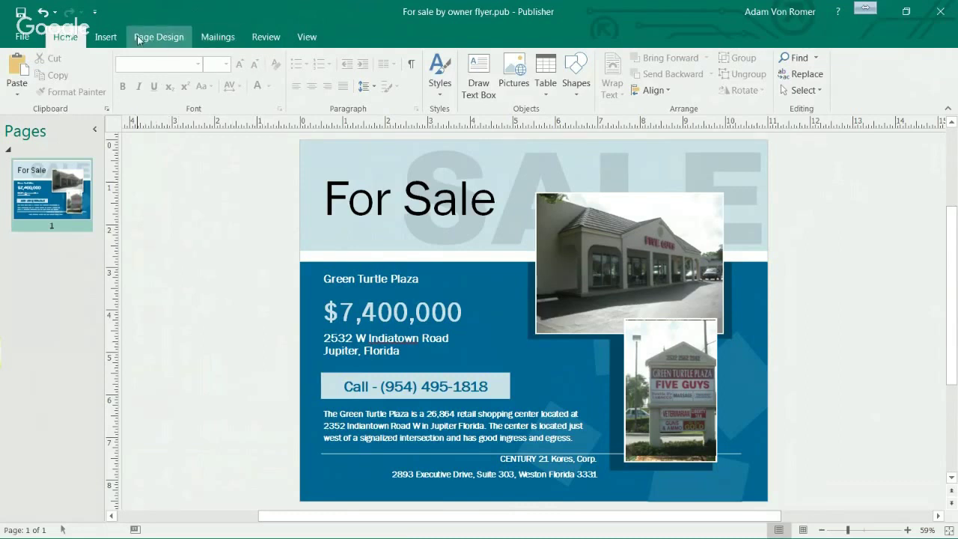
{"action": "left_click", "coordinate": [109, 39]}
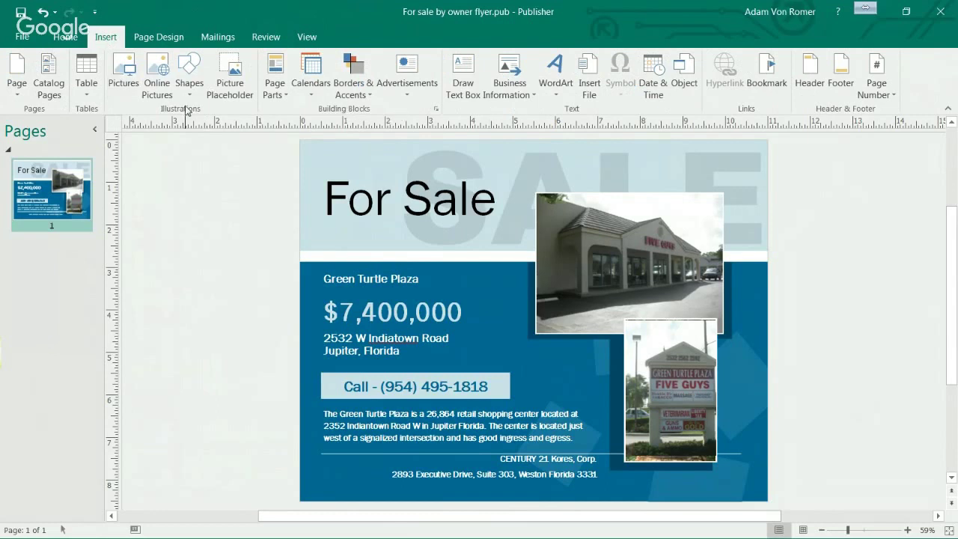
{"action": "left_click", "coordinate": [17, 95]}
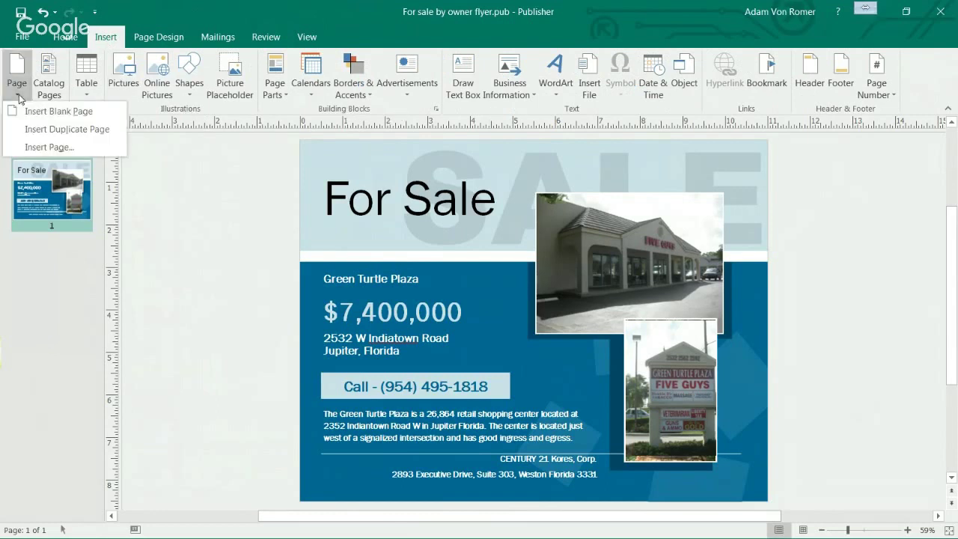
{"action": "left_click", "coordinate": [87, 130]}
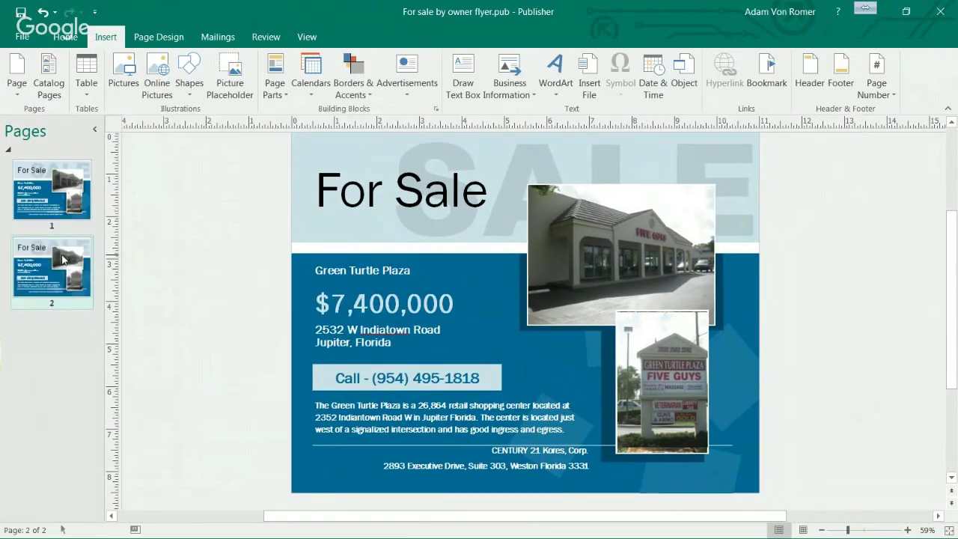
Step: Check the copied page by selecting the For Sale title and both photos
{"action": "left_click", "coordinate": [396, 191]}
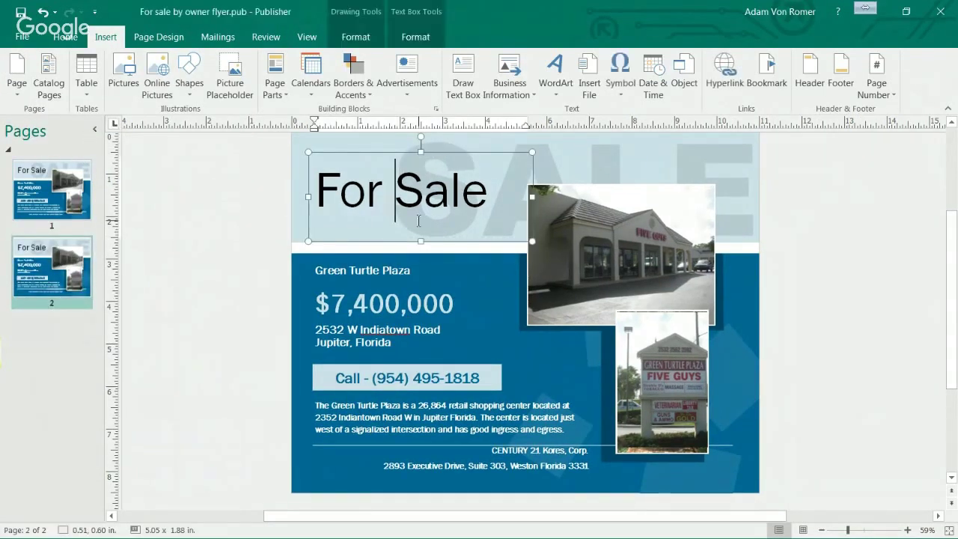
{"action": "double_click", "coordinate": [324, 187]}
{"action": "left_click_drag", "start_coordinate": [324, 187], "coordinate": [453, 183]}
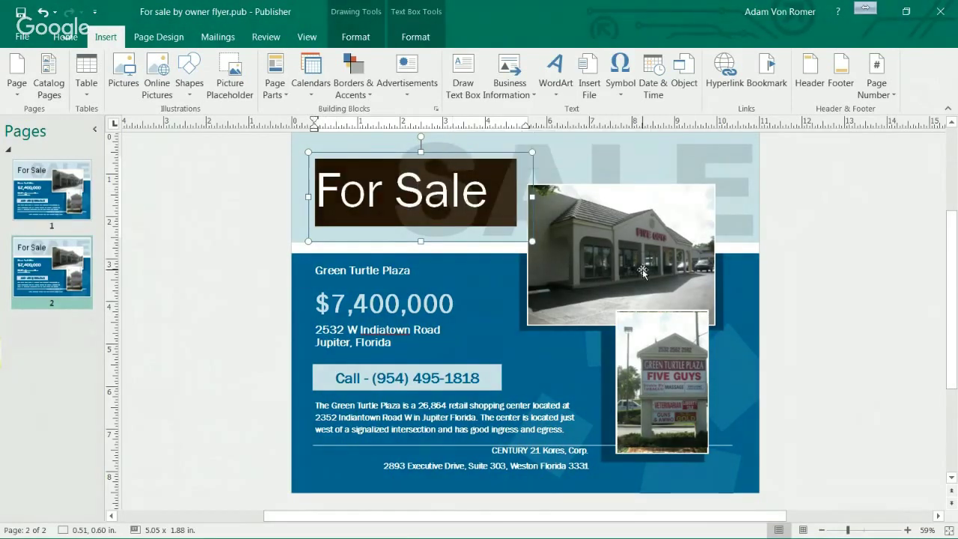
{"action": "key", "text": "Escape"}
{"action": "left_click", "coordinate": [635, 300]}
{"action": "left_click", "coordinate": [695, 364]}
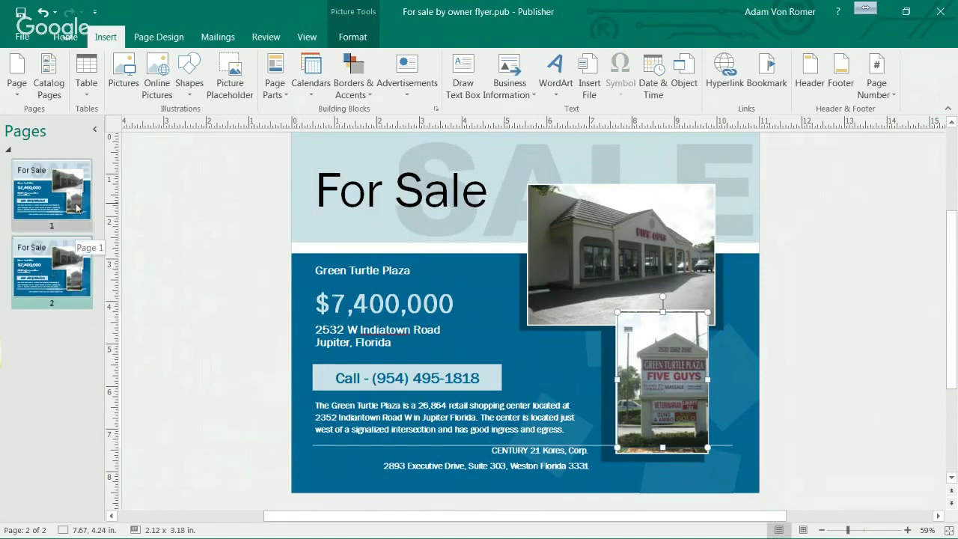
{"action": "left_click", "coordinate": [16, 94]}
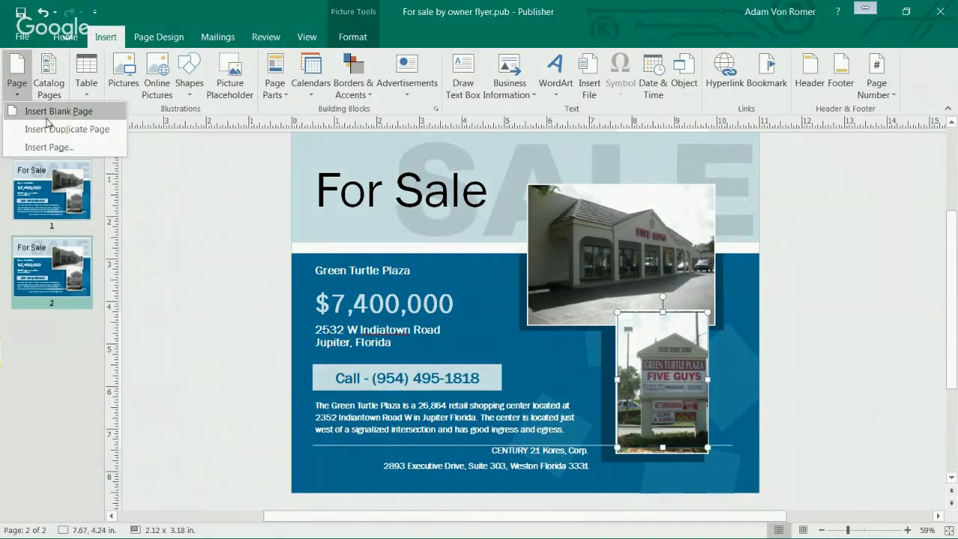
Step: Add a blank page, then delete duplicated page 2 and its objects
{"action": "left_click", "coordinate": [47, 112]}
{"action": "left_click", "coordinate": [51, 271]}
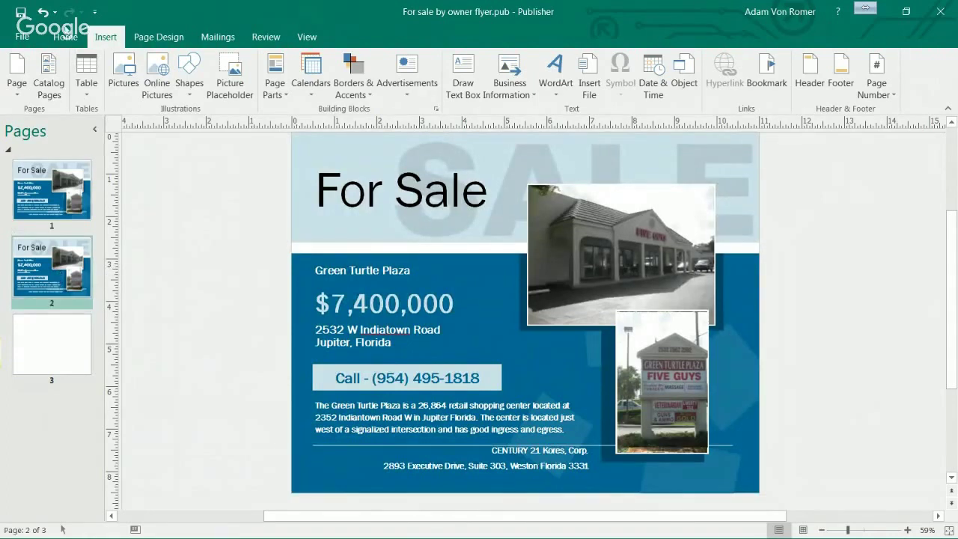
{"action": "right_click", "coordinate": [51, 254]}
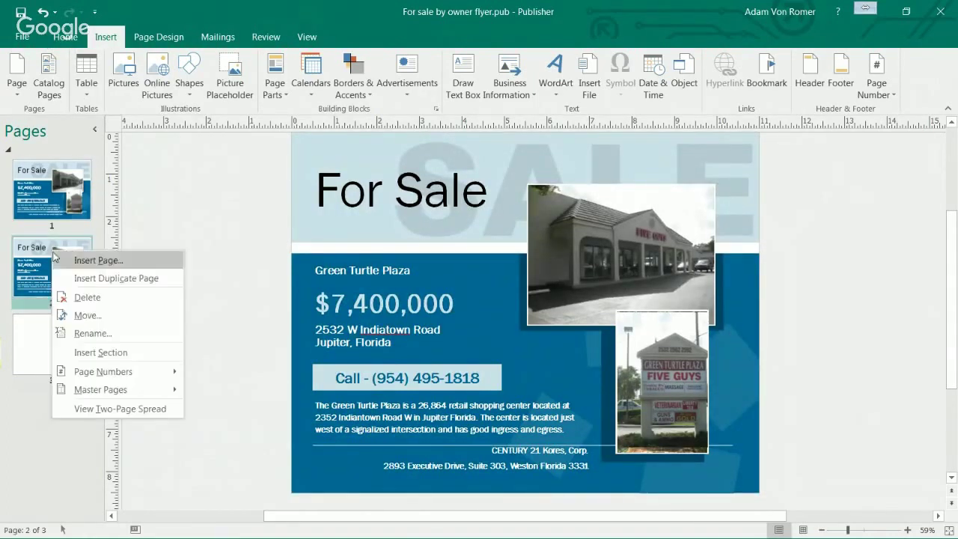
{"action": "left_click", "coordinate": [116, 302]}
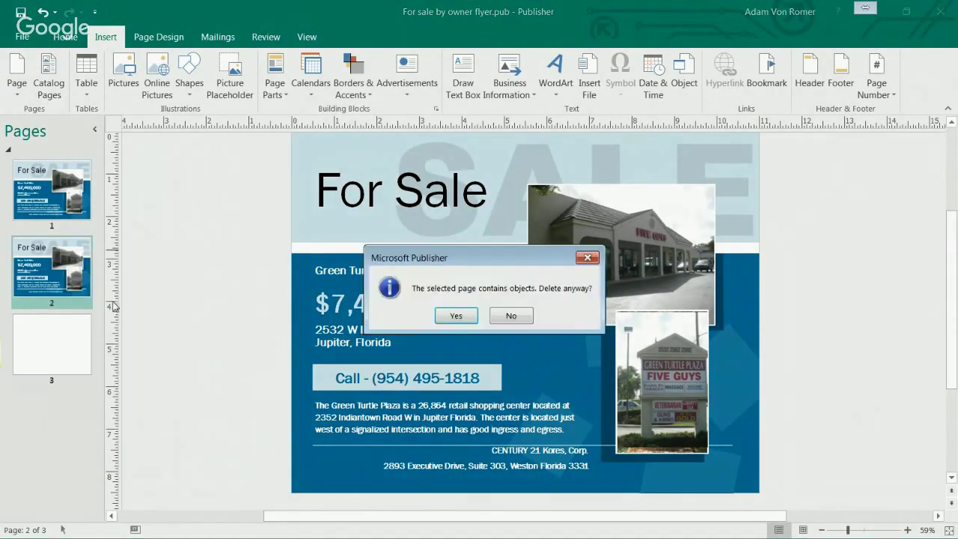
{"action": "left_click", "coordinate": [454, 316]}
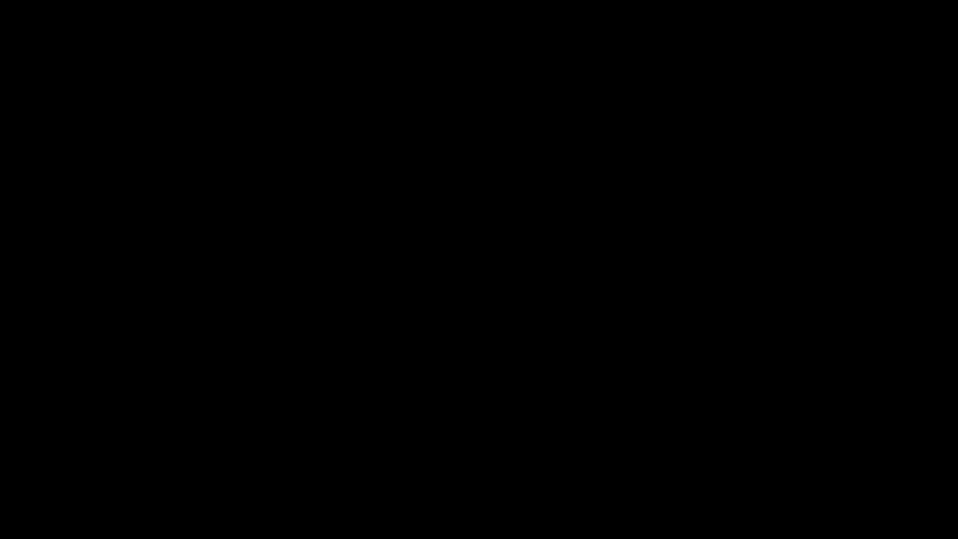
Step: Drag out a wide text box spanning the upper part of page 2
{"action": "mouse_move", "coordinate": [316, 150]}
{"action": "left_mouse_down"}
{"action": "mouse_move", "coordinate": [697, 186]}
{"action": "mouse_move", "coordinate": [723, 280]}
{"action": "mouse_move", "coordinate": [737, 291]}
{"action": "left_mouse_up"}
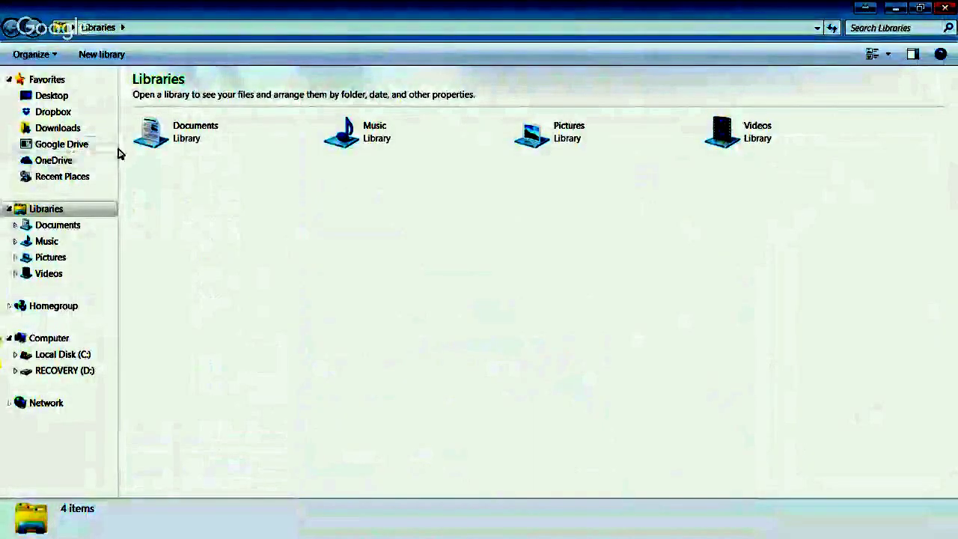
Step: Go to Dropbox > Green Turtle Plaza > Executive Summary and open Property Description 07-12-2015
{"action": "left_click", "coordinate": [62, 118]}
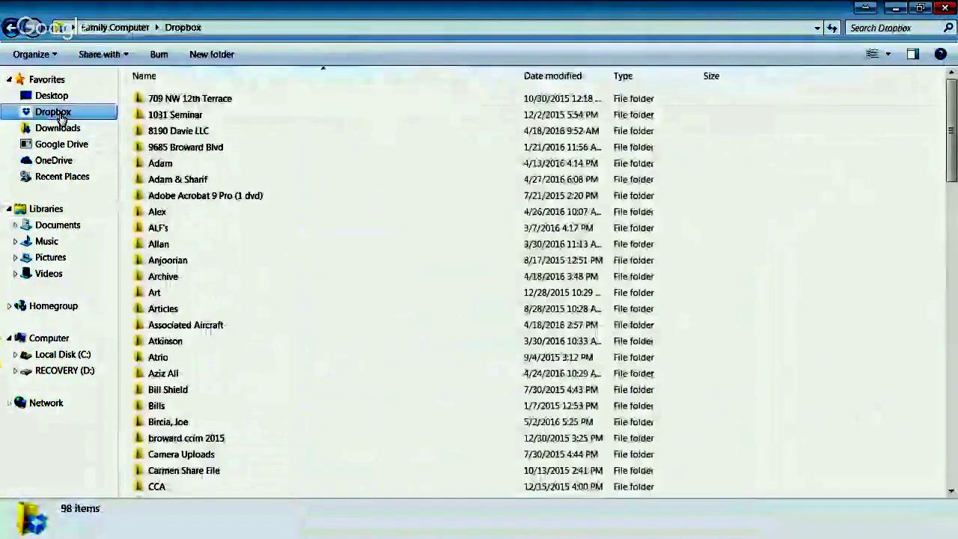
{"action": "left_click", "coordinate": [157, 373]}
{"action": "left_click", "coordinate": [211, 390], "text": "shift"}
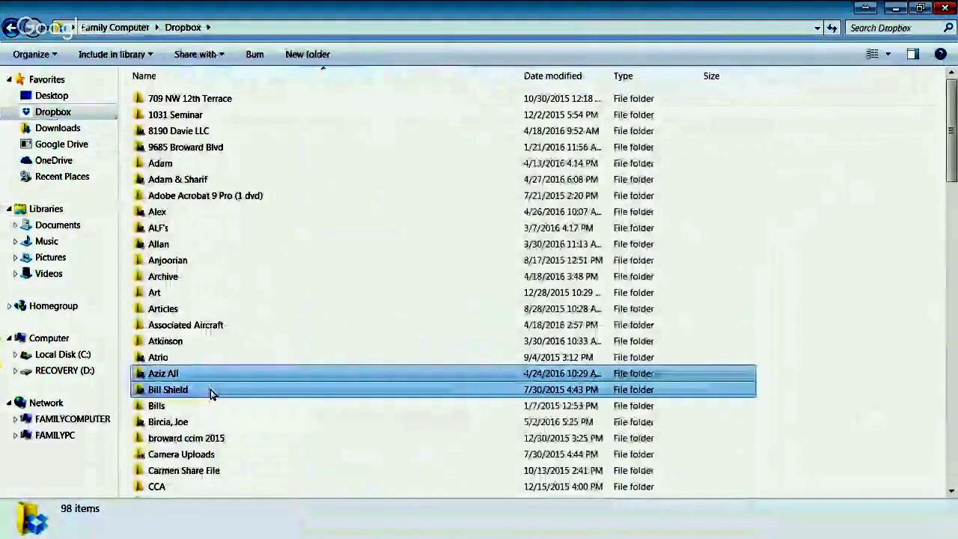
{"action": "scroll", "coordinate": [212, 391], "scroll_direction": "down", "scroll_amount": 6}
{"action": "double_click", "coordinate": [196, 329]}
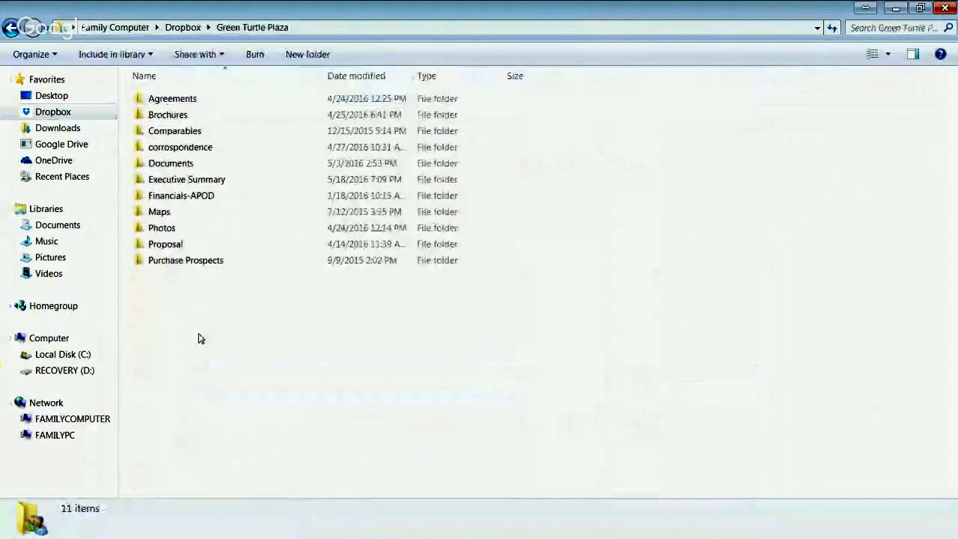
{"action": "double_click", "coordinate": [217, 181]}
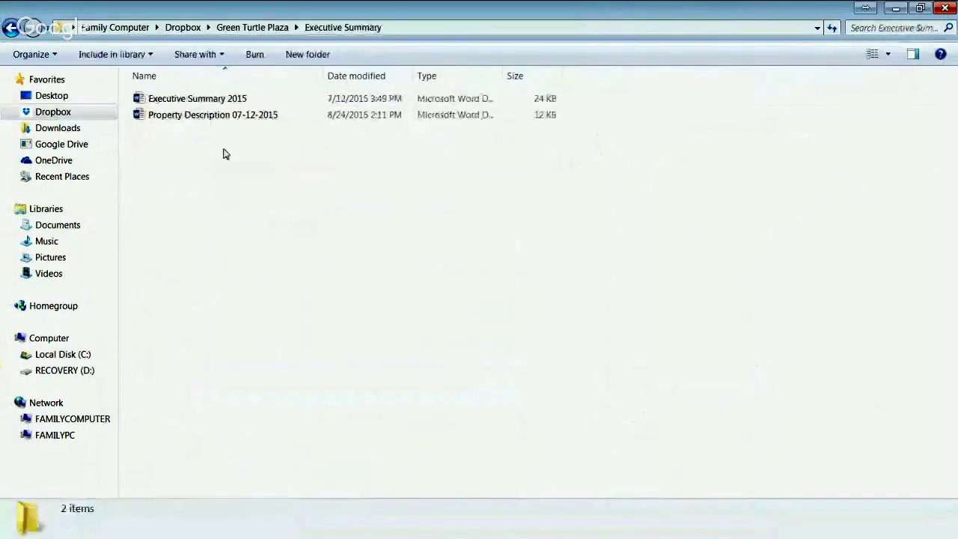
{"action": "double_click", "coordinate": [217, 116]}
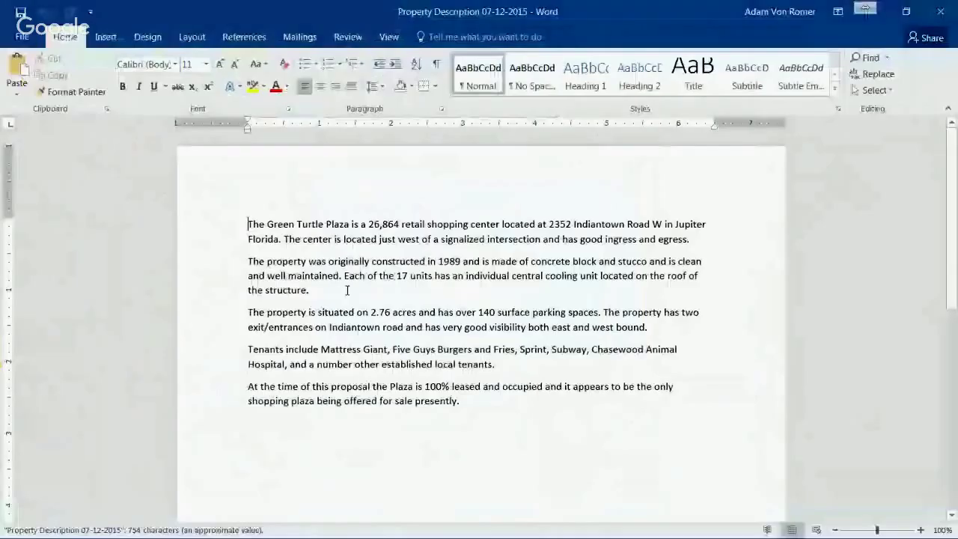
Step: Take all the description text, close Word with Don't Save, and minimize Explorer
{"action": "key", "text": "ctrl+a"}
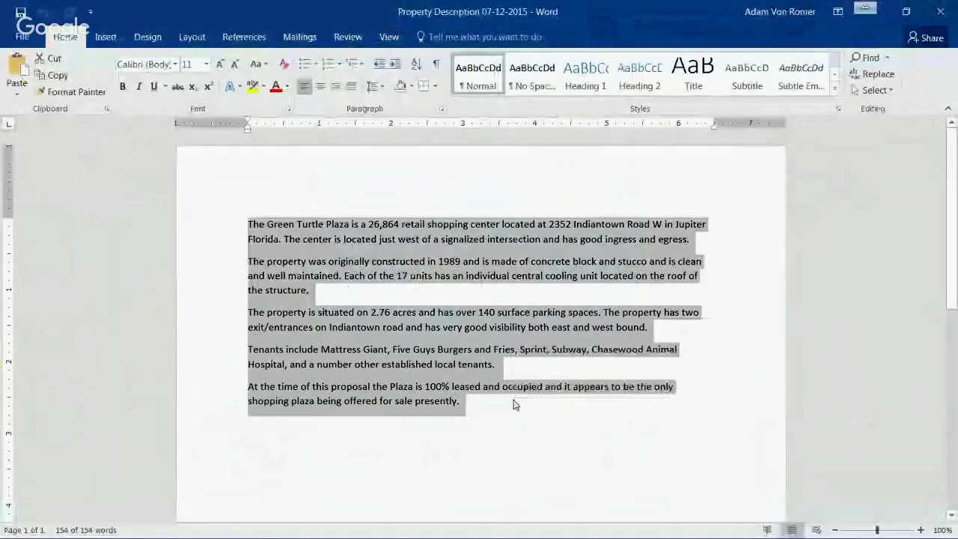
{"action": "key", "text": "Delete"}
{"action": "left_click", "coordinate": [939, 11]}
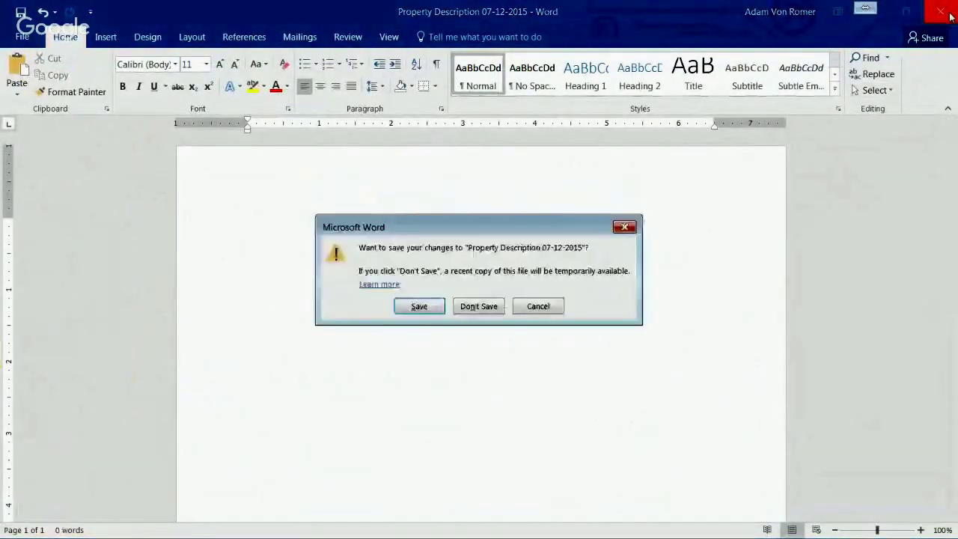
{"action": "left_click", "coordinate": [479, 308]}
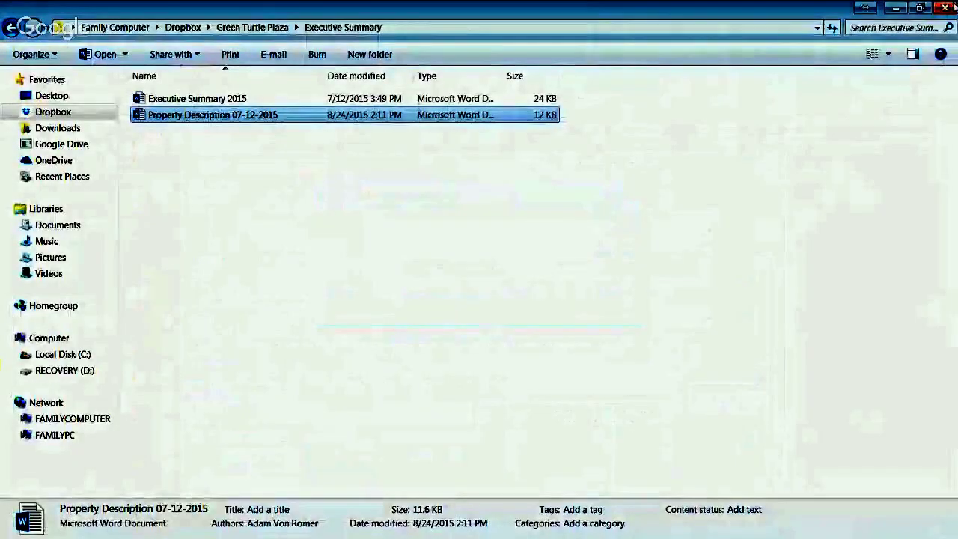
{"action": "left_click", "coordinate": [862, 12]}
Step: Paste the property description into the page 2 text box and set it to 14 pt
{"action": "left_click", "coordinate": [519, 207]}
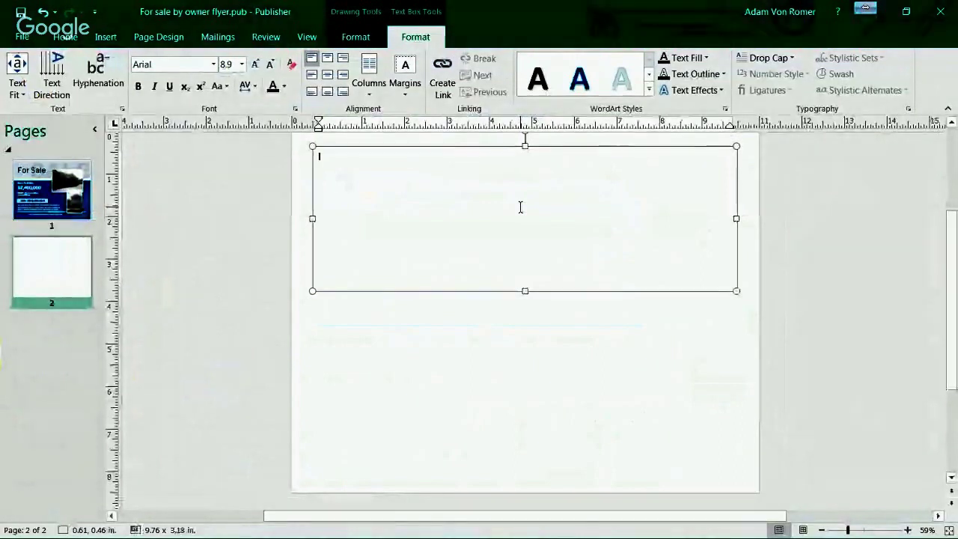
{"action": "key", "text": "ctrl+v"}
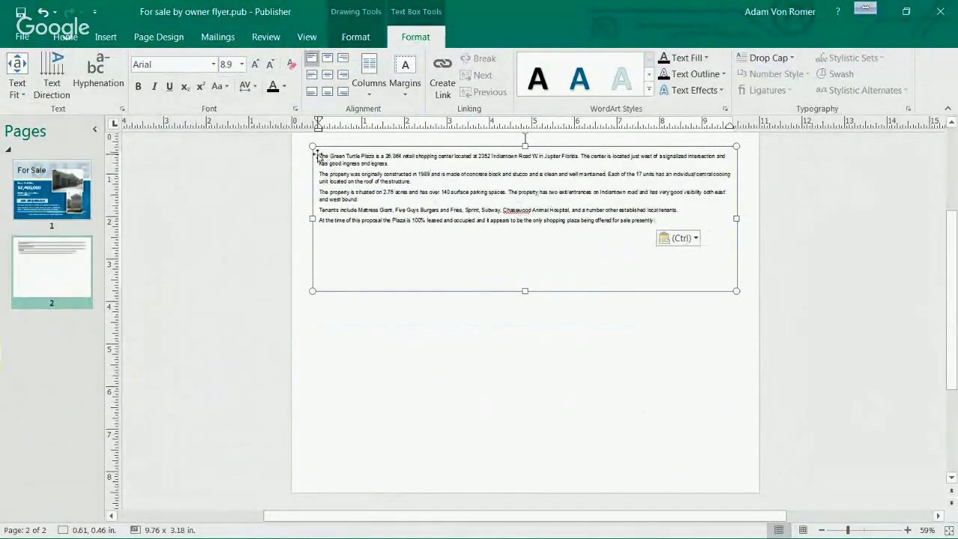
{"action": "left_click_drag", "start_coordinate": [680, 222], "coordinate": [327, 154]}
{"action": "left_click", "coordinate": [241, 65]}
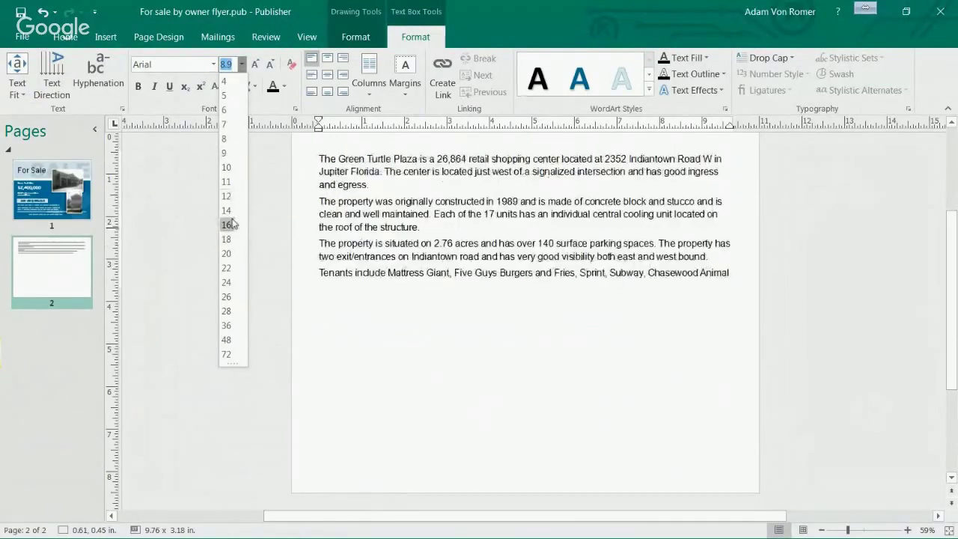
{"action": "left_click", "coordinate": [229, 213]}
{"action": "left_click", "coordinate": [408, 311]}
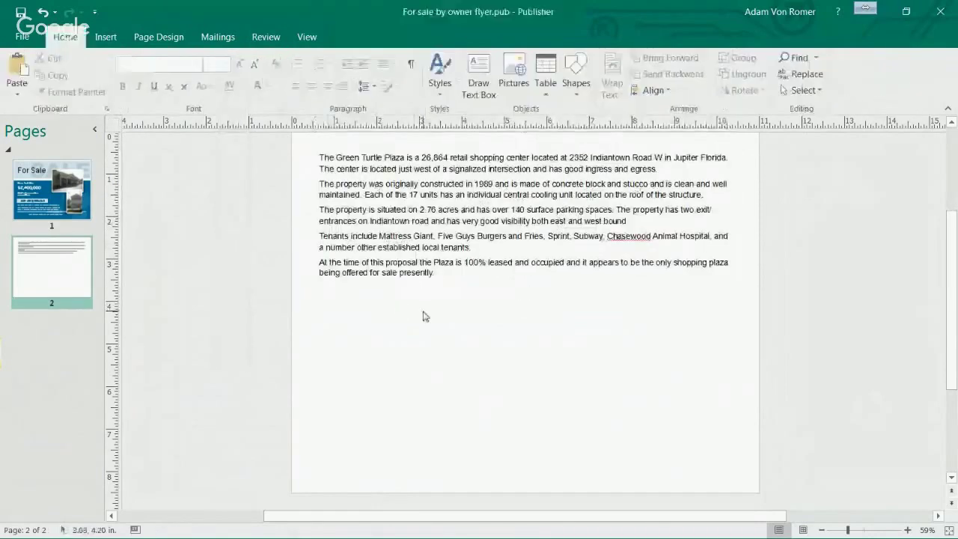
{"action": "left_click", "coordinate": [524, 247]}
{"action": "left_click", "coordinate": [427, 327]}
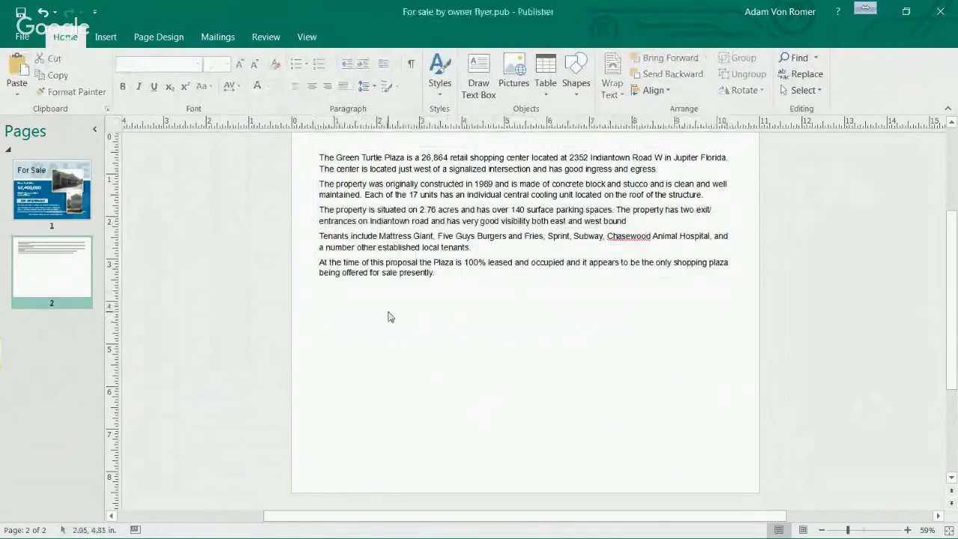
Step: Resize the description box to about 3.92 inches wide and tall enough for all paragraphs
{"action": "left_click", "coordinate": [478, 75]}
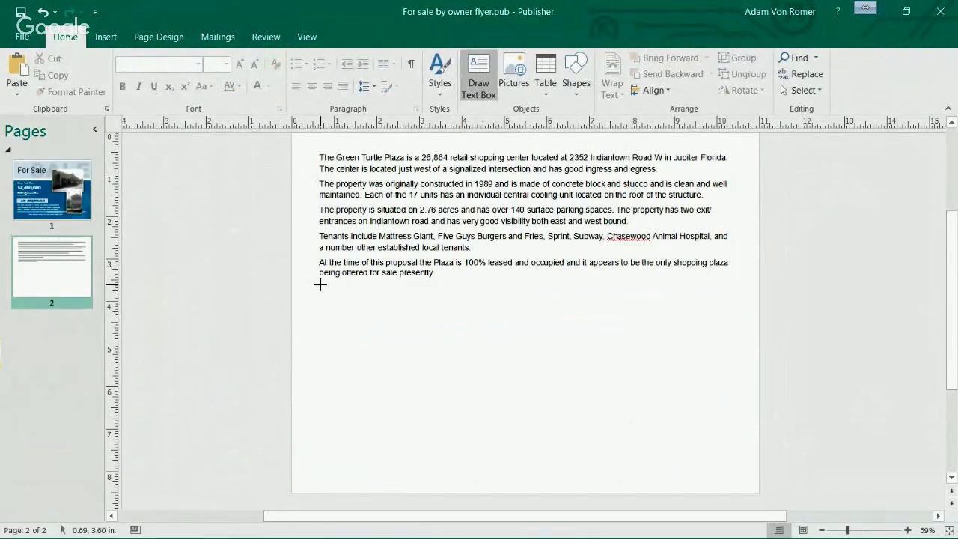
{"action": "left_click", "coordinate": [321, 279]}
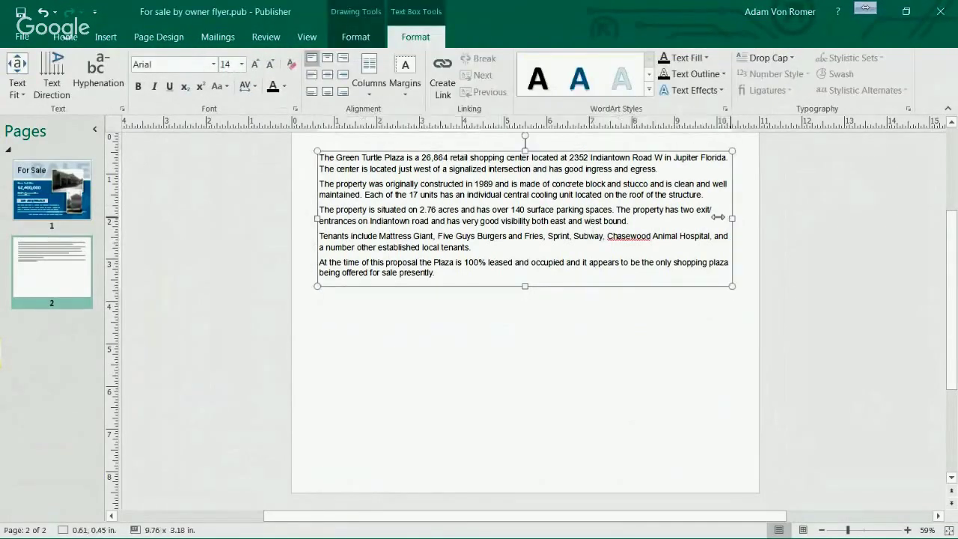
{"action": "left_click", "coordinate": [718, 217]}
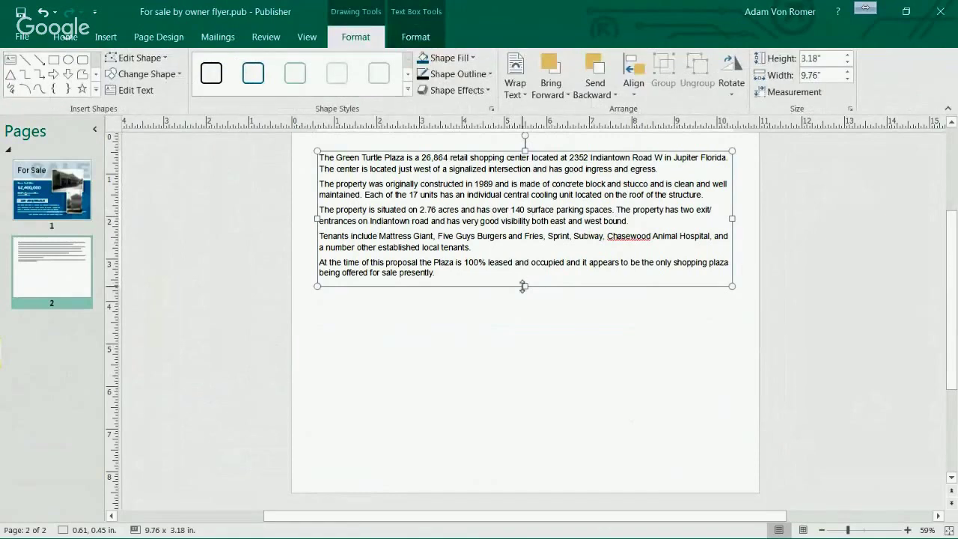
{"action": "left_click_drag", "start_coordinate": [525, 286], "coordinate": [524, 398]}
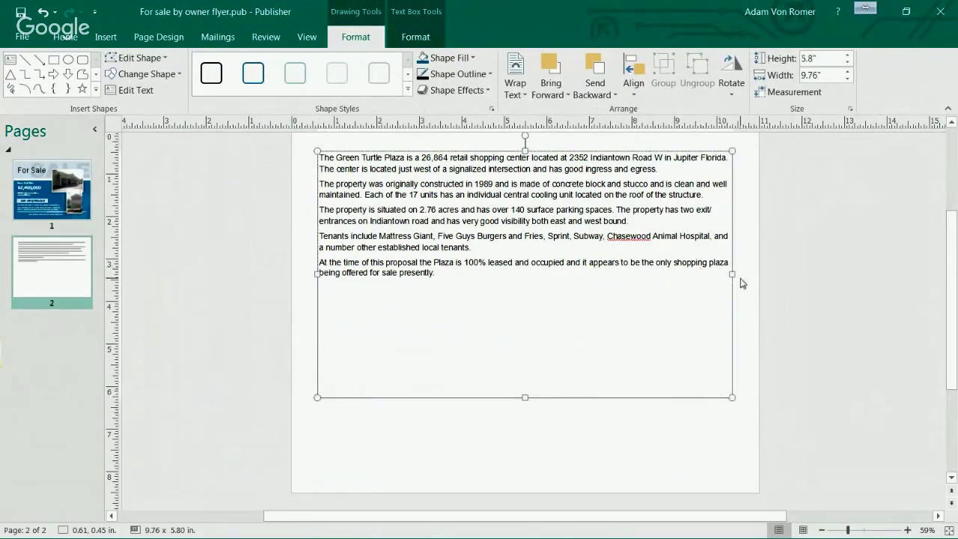
{"action": "left_click_drag", "start_coordinate": [731, 274], "coordinate": [483, 274]}
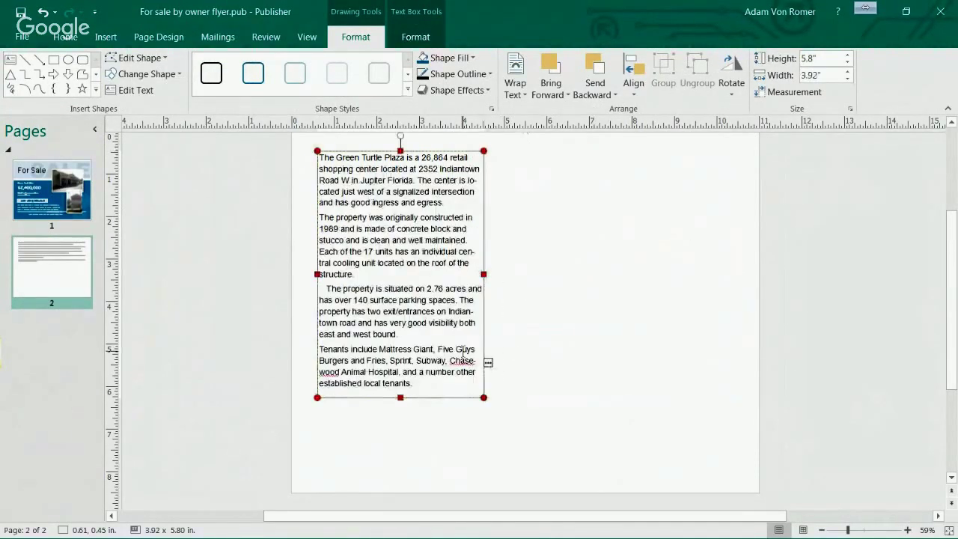
{"action": "left_click_drag", "start_coordinate": [400, 399], "coordinate": [397, 463]}
{"action": "left_click", "coordinate": [619, 181]}
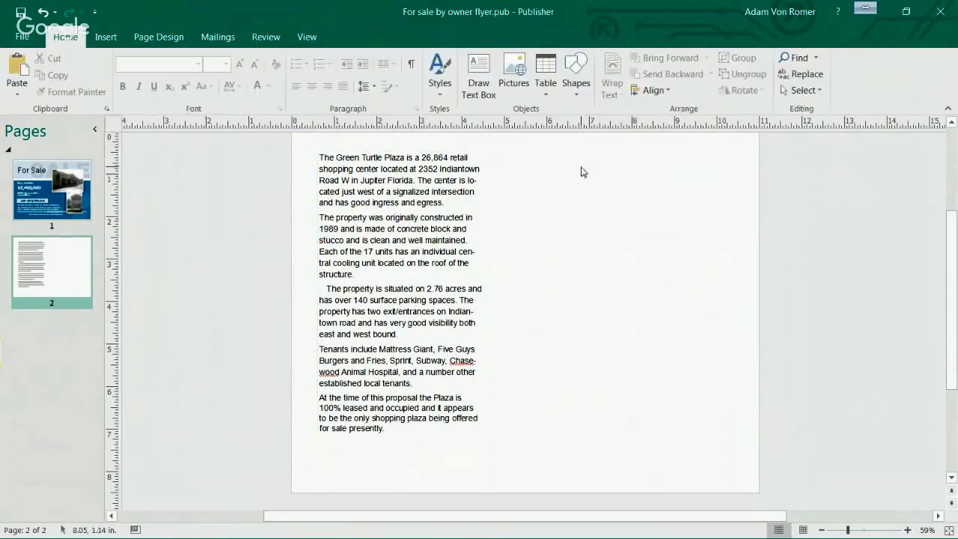
Step: Draw a 5.73-inch-wide text box at the top right and type 'Financials' at 18 pt
{"action": "left_click", "coordinate": [478, 75]}
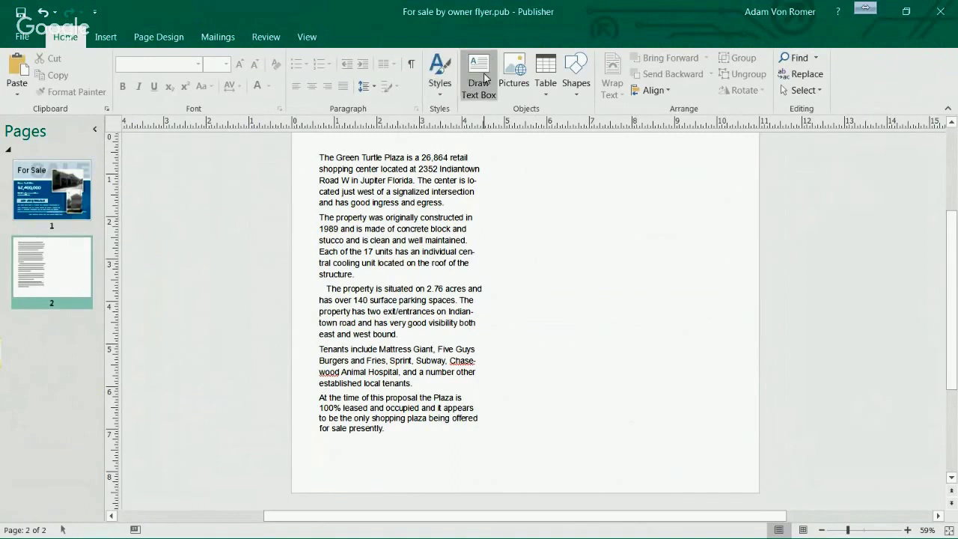
{"action": "left_click", "coordinate": [495, 150]}
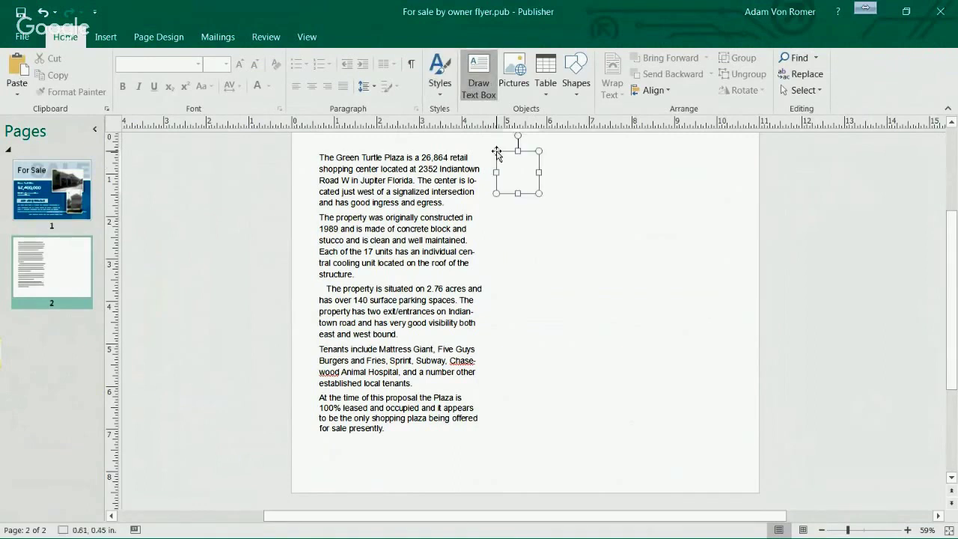
{"action": "left_click_drag", "start_coordinate": [539, 172], "coordinate": [742, 172]}
{"action": "left_click", "coordinate": [681, 177]}
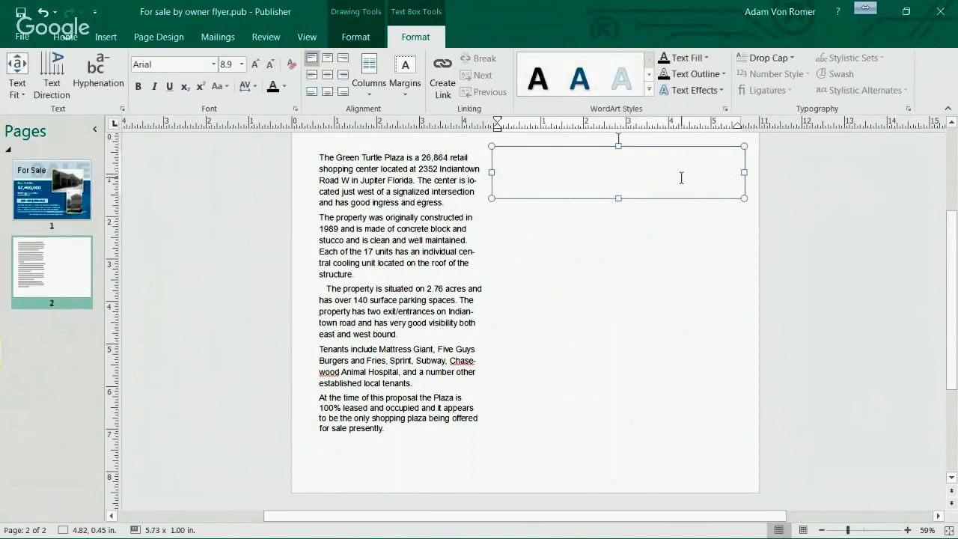
{"action": "type", "text": "Finna"}
{"action": "left_click_drag", "start_coordinate": [534, 160], "coordinate": [496, 157]}
{"action": "left_click", "coordinate": [241, 64]}
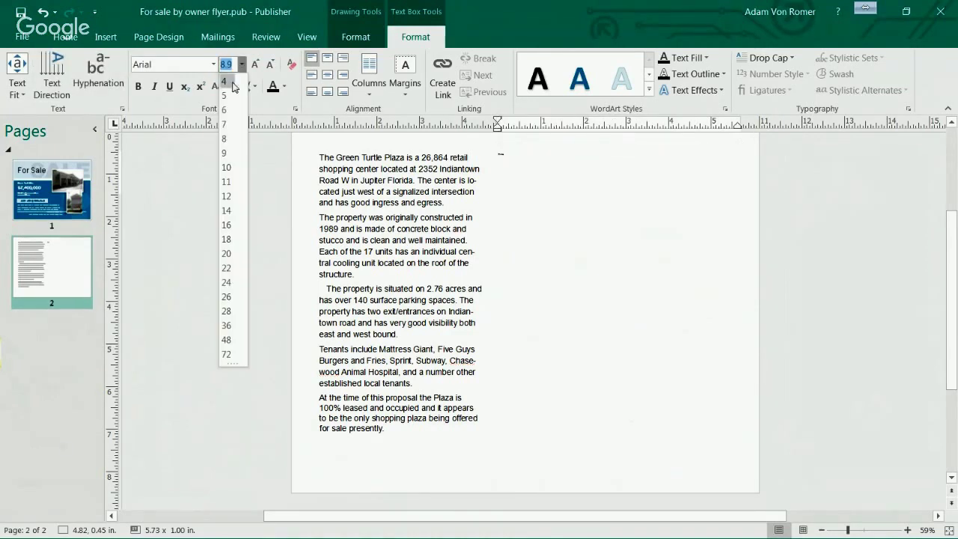
{"action": "left_click", "coordinate": [227, 240]}
{"action": "left_click", "coordinate": [557, 165]}
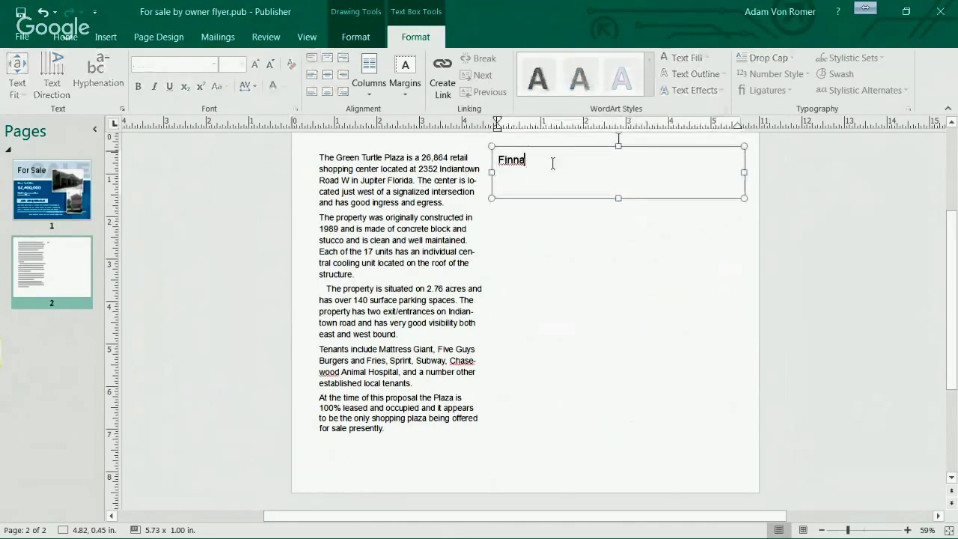
{"action": "key", "text": "BackSpace"}
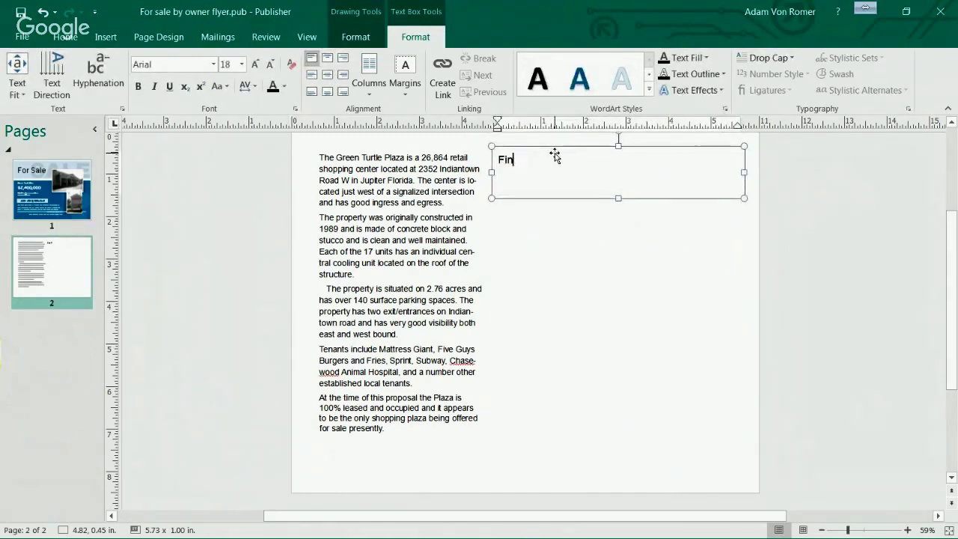
{"action": "type", "text": "ancials"}
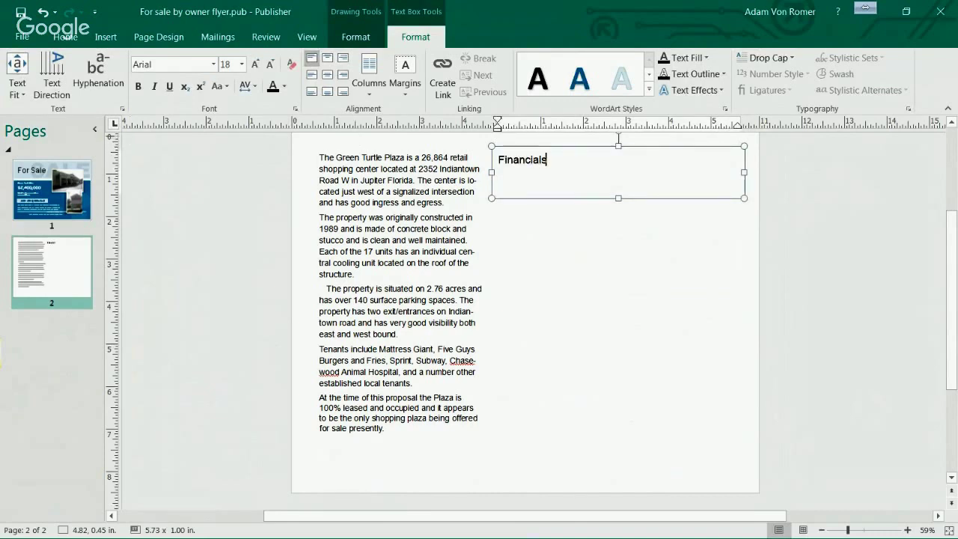
{"action": "left_click", "coordinate": [864, 8]}
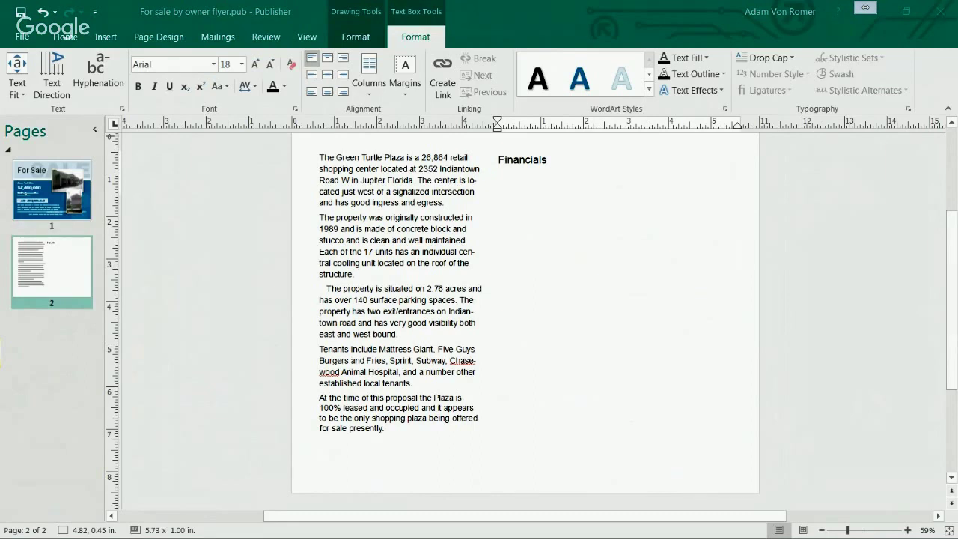
Step: Align 'Financials' top centre and shorten its box to 0.54 inches tall
{"action": "left_click", "coordinate": [564, 161]}
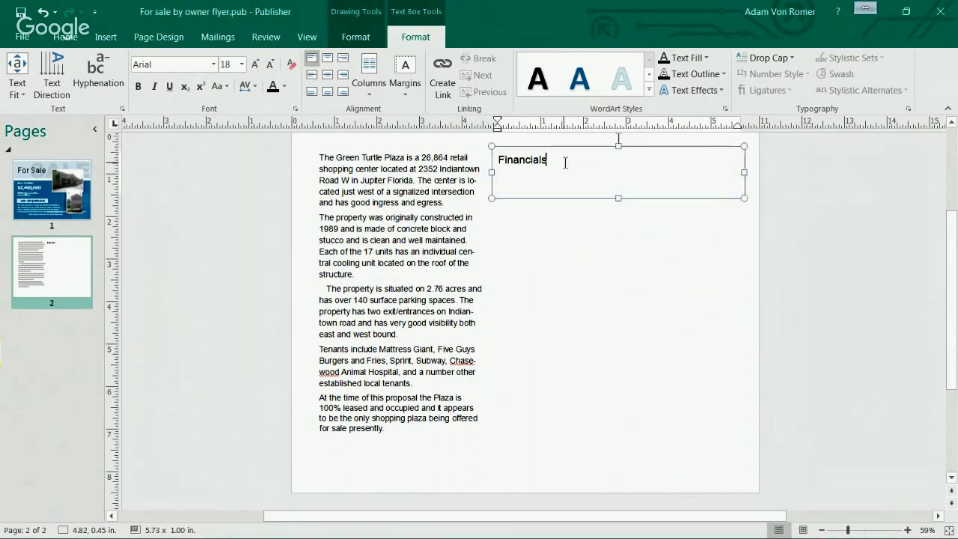
{"action": "left_click_drag", "start_coordinate": [566, 160], "coordinate": [494, 161]}
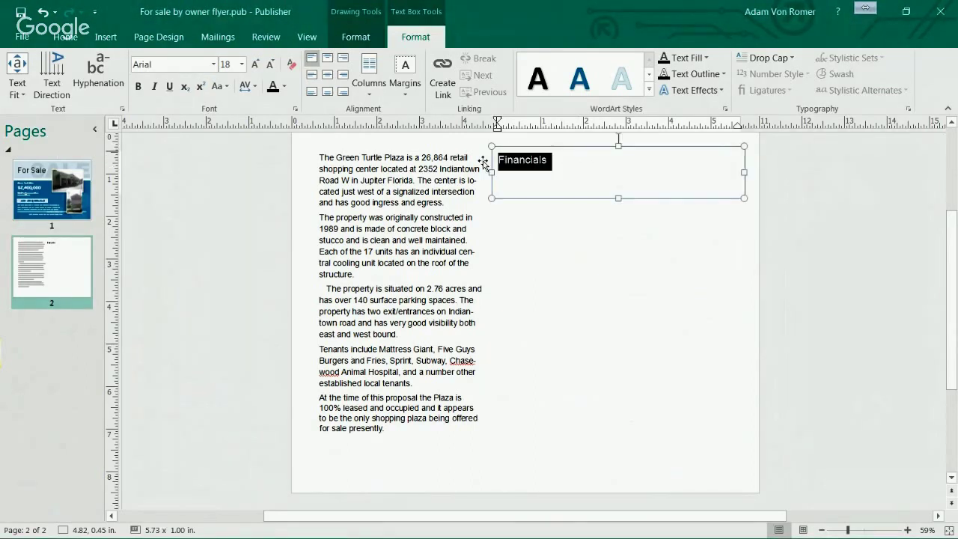
{"action": "left_click", "coordinate": [328, 76]}
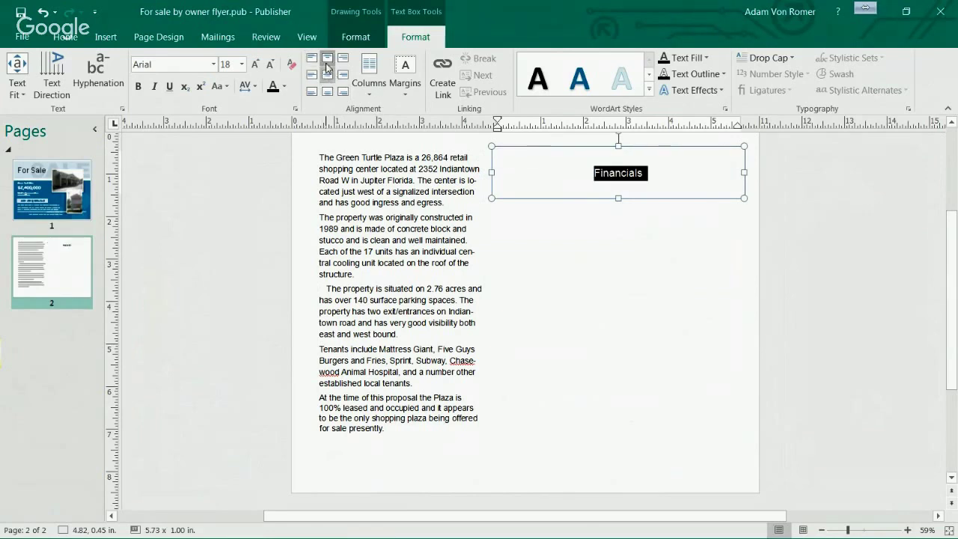
{"action": "left_click", "coordinate": [327, 58]}
{"action": "left_click_drag", "start_coordinate": [617, 198], "coordinate": [617, 178]}
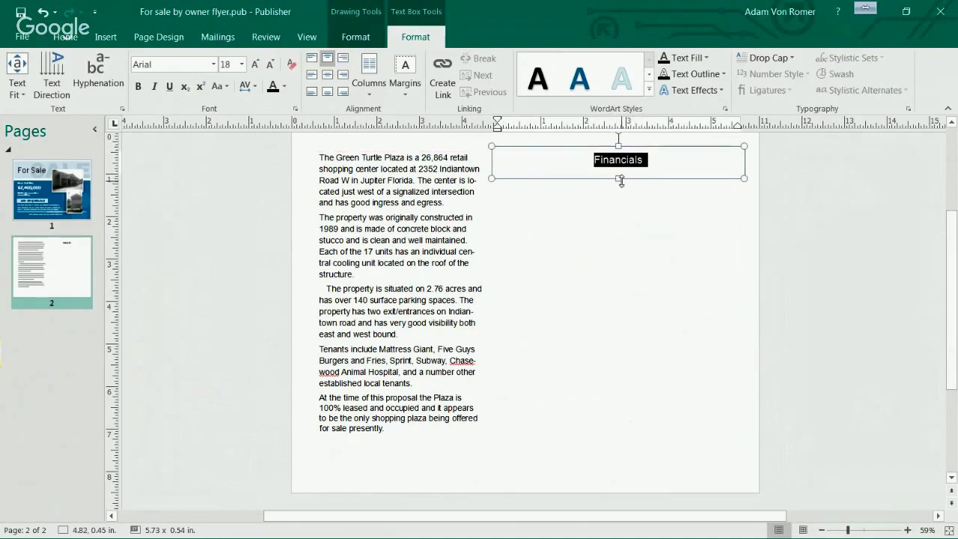
Step: Make the 'Financials' text 22 pt, bold and white
{"action": "left_click", "coordinate": [617, 178]}
{"action": "double_click", "coordinate": [618, 159]}
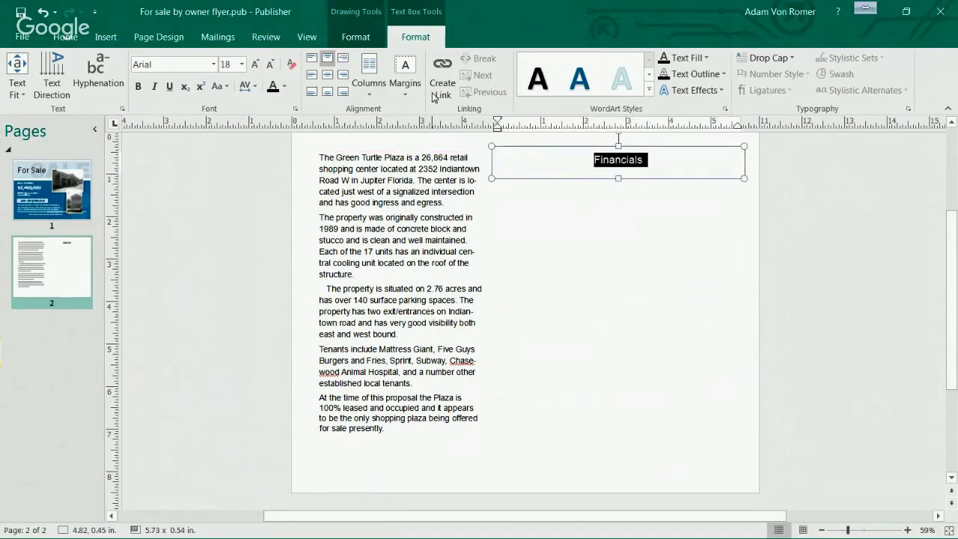
{"action": "left_click", "coordinate": [241, 64]}
{"action": "left_click", "coordinate": [226, 267]}
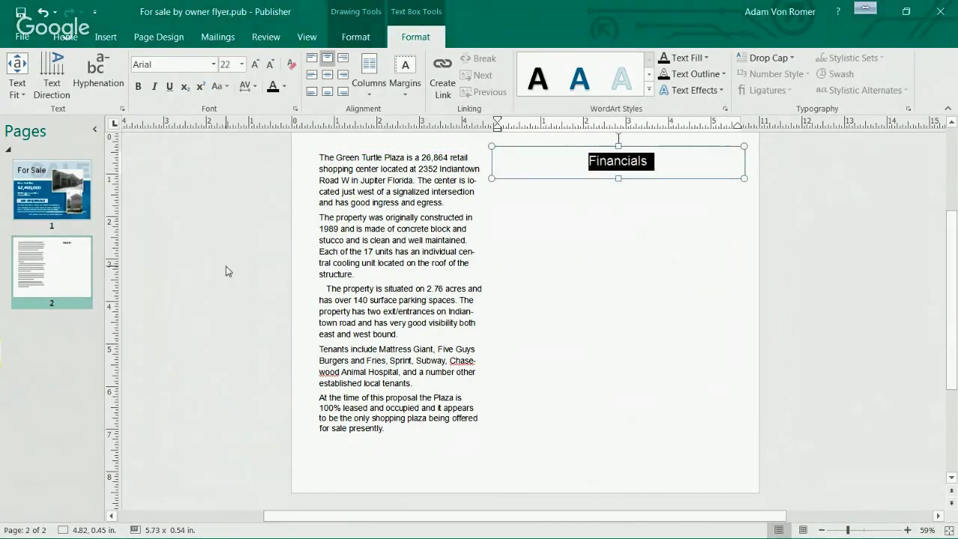
{"action": "left_click", "coordinate": [138, 86]}
{"action": "left_click", "coordinate": [285, 86]}
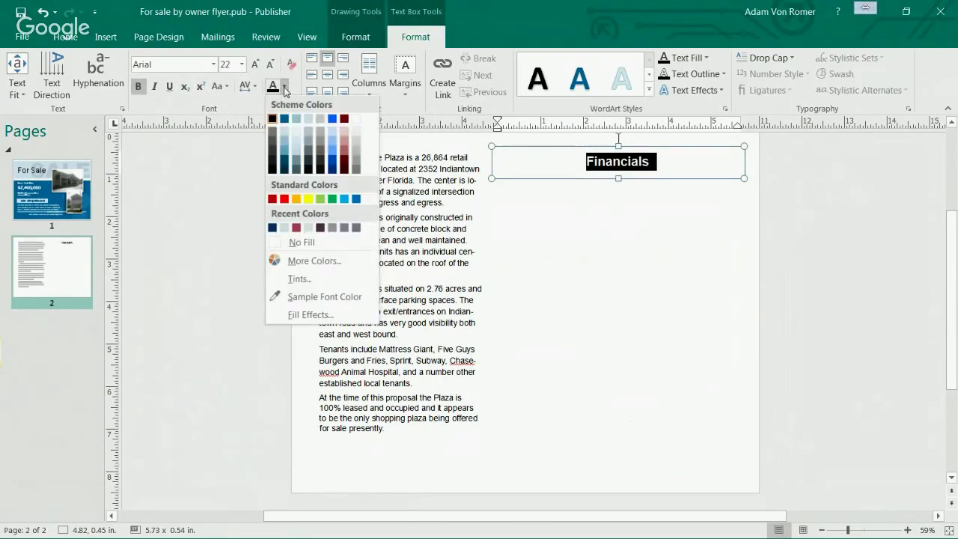
{"action": "left_click", "coordinate": [356, 119]}
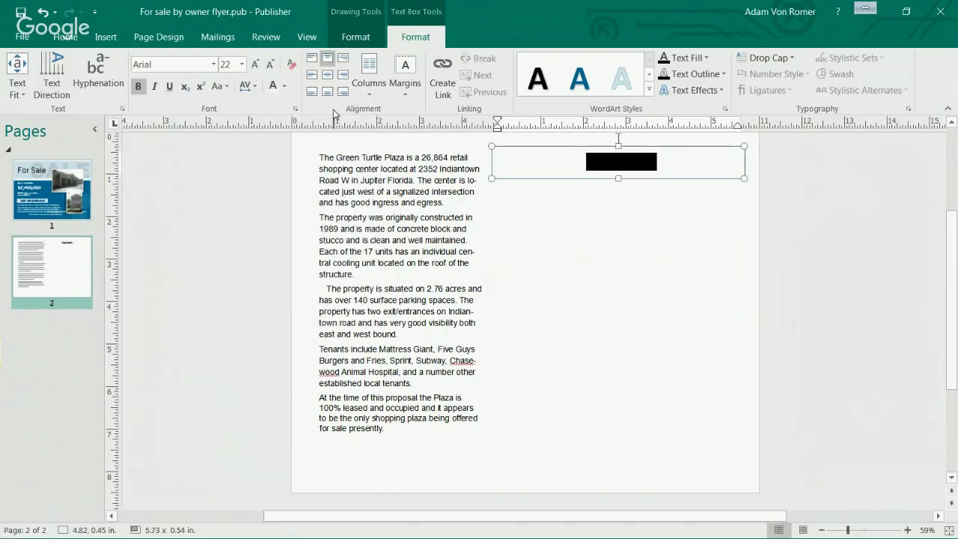
{"action": "left_click", "coordinate": [531, 177]}
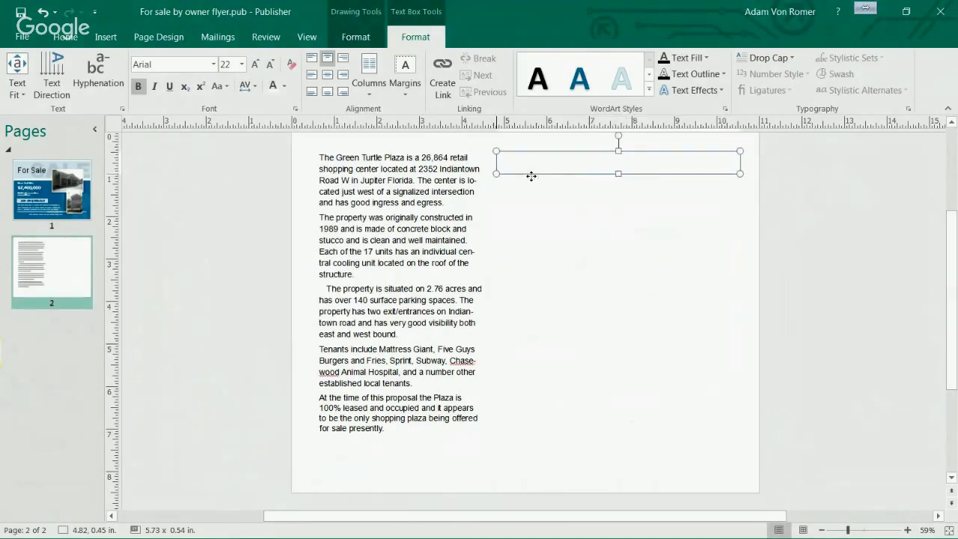
Step: Set the Financials text box fill colour to blue in Format Text Box
{"action": "right_click", "coordinate": [531, 177]}
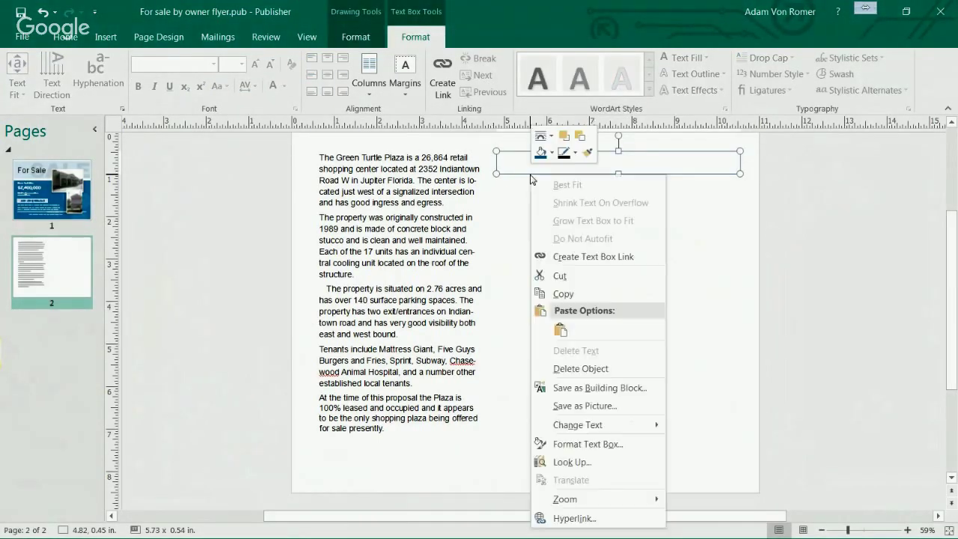
{"action": "left_click", "coordinate": [588, 443]}
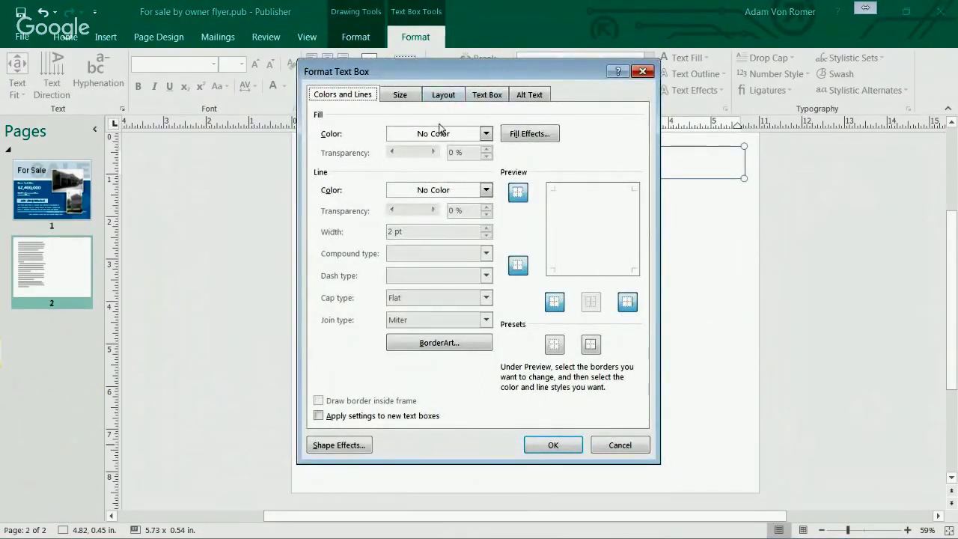
{"action": "left_click", "coordinate": [483, 136]}
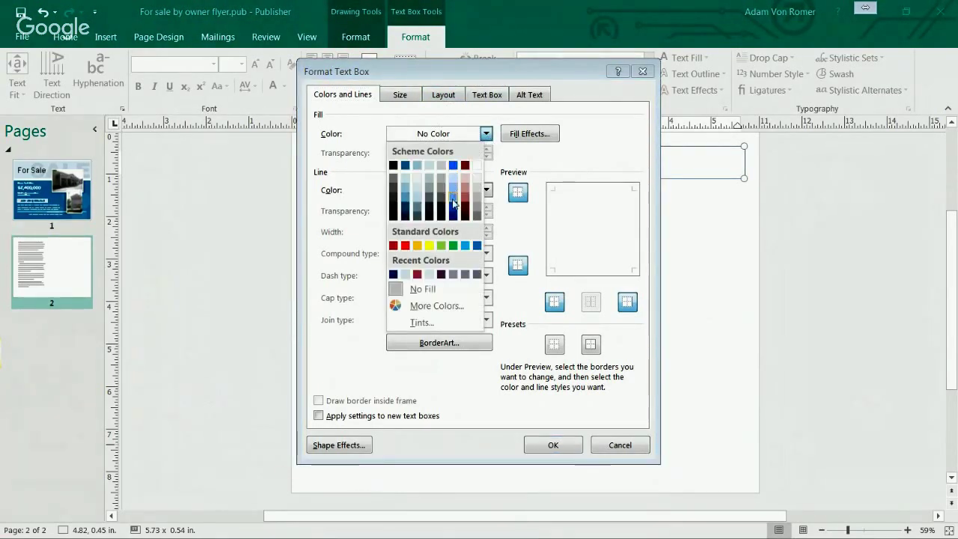
{"action": "left_click", "coordinate": [468, 248]}
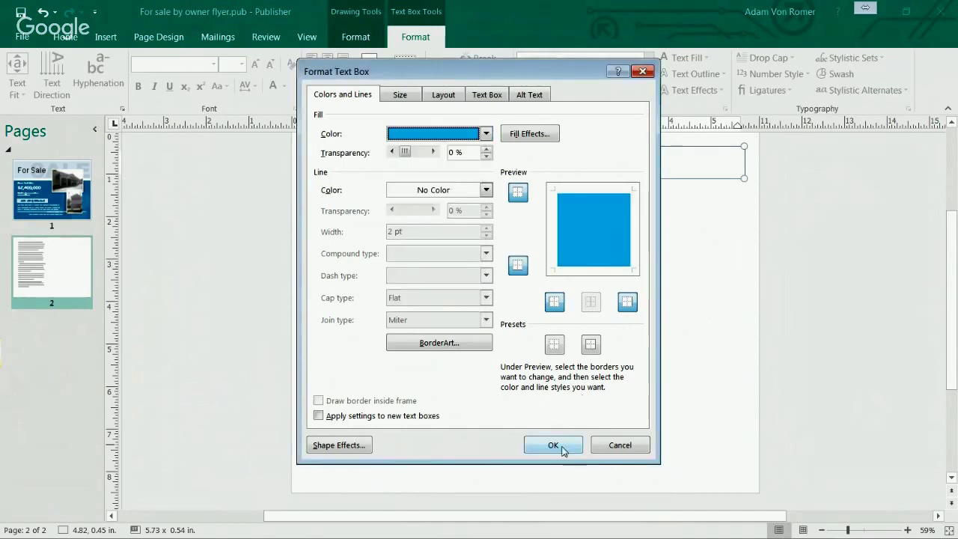
{"action": "left_click", "coordinate": [553, 445]}
{"action": "left_click", "coordinate": [692, 368]}
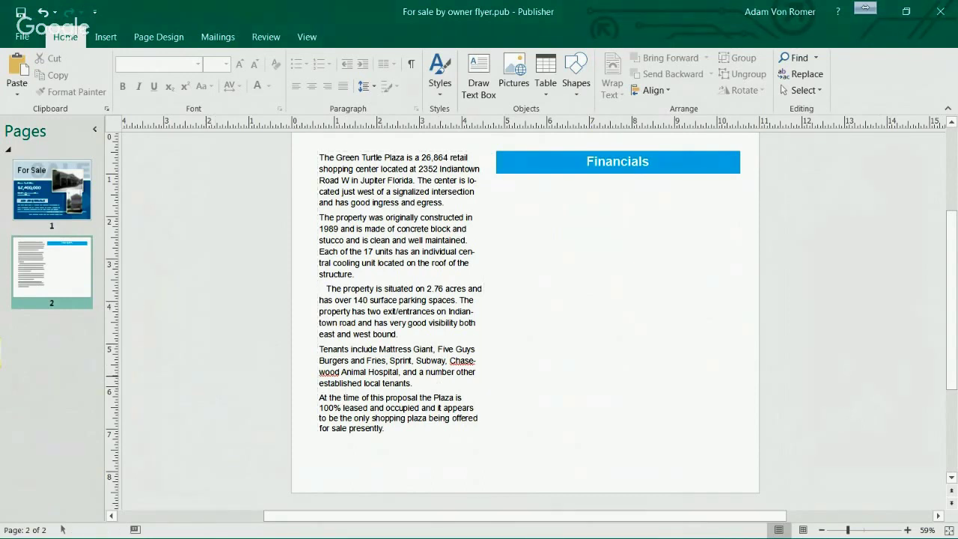
Step: In a new Explorer window, go to Dropbox > Green Turtle Plaza > Financials-APOD
{"action": "left_click", "coordinate": [62, 529]}
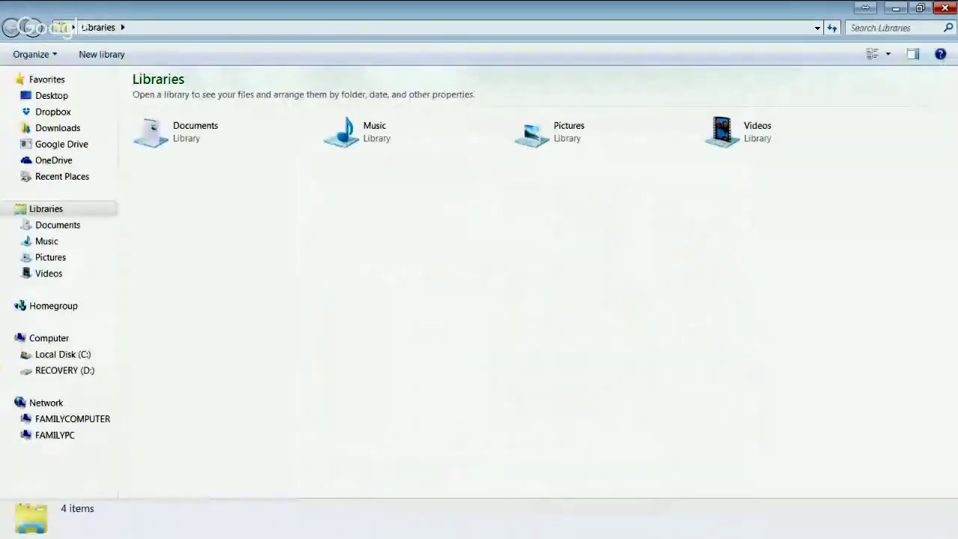
{"action": "left_click", "coordinate": [66, 118]}
{"action": "left_click", "coordinate": [224, 291]}
{"action": "scroll", "coordinate": [230, 366], "scroll_direction": "down", "scroll_amount": 7}
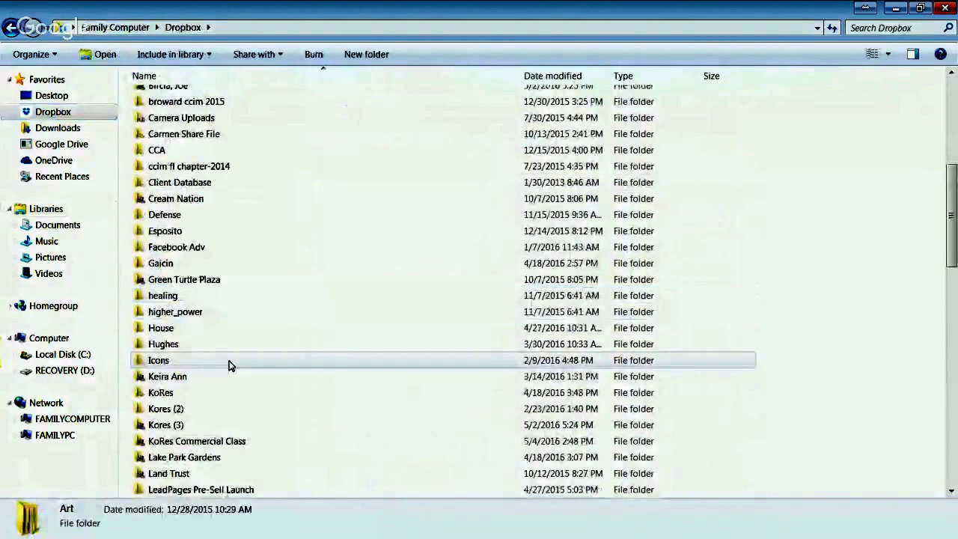
{"action": "double_click", "coordinate": [197, 279]}
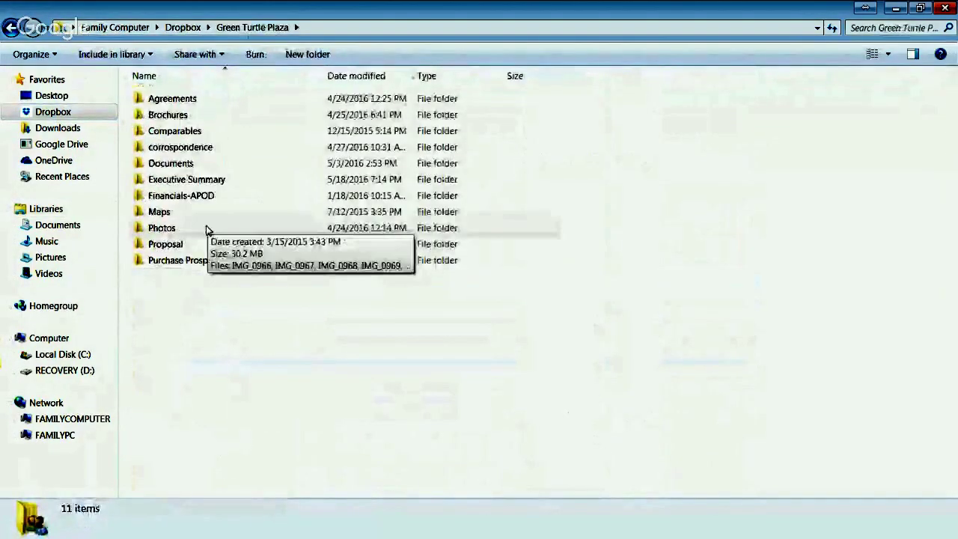
{"action": "left_click", "coordinate": [180, 203]}
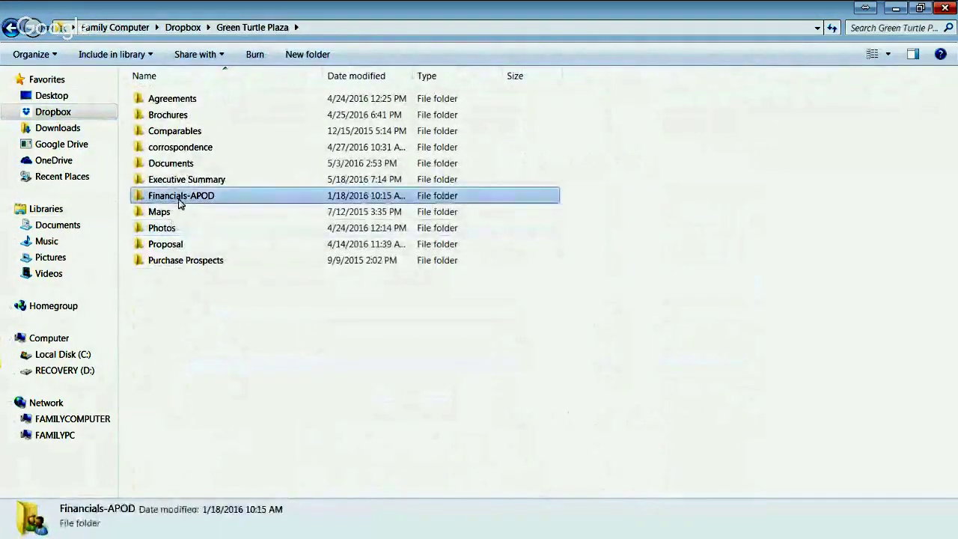
{"action": "double_click", "coordinate": [180, 203]}
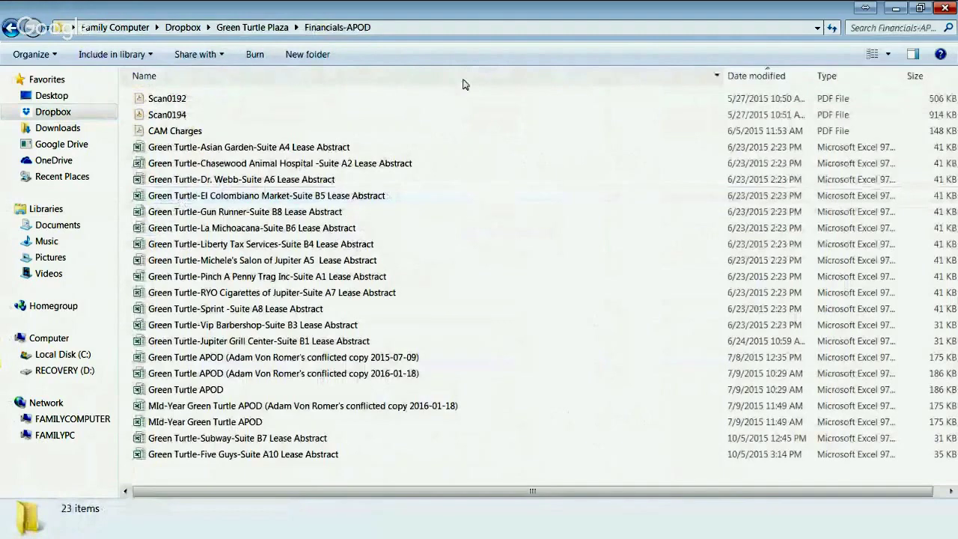
Step: Sort the files by date, open the Green Turtle APOD workbook, and close Explorer
{"action": "left_click", "coordinate": [760, 75]}
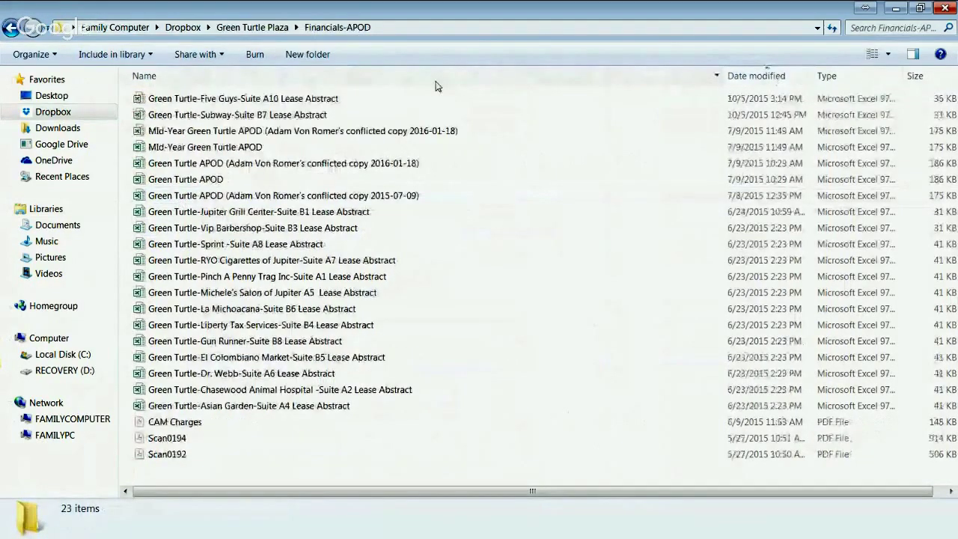
{"action": "left_click", "coordinate": [750, 78]}
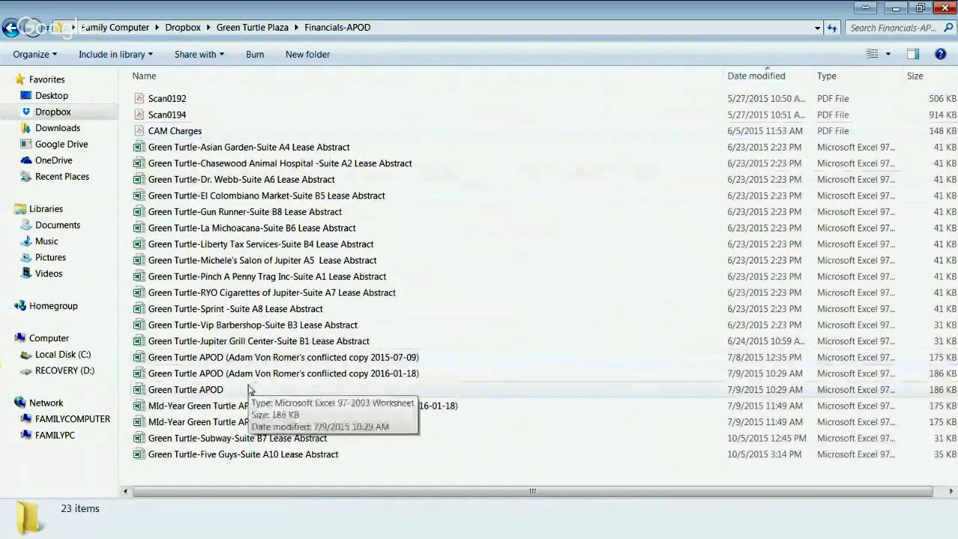
{"action": "left_click", "coordinate": [217, 388]}
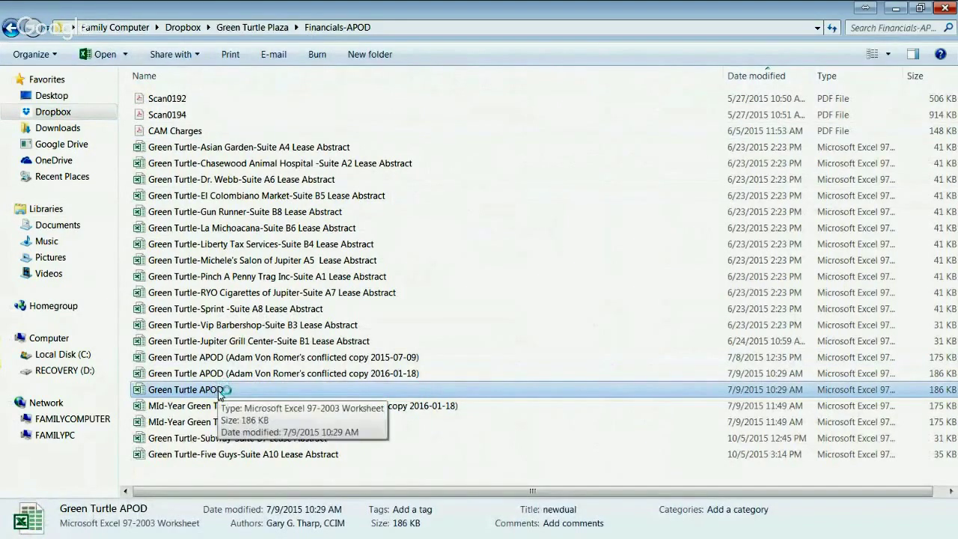
{"action": "double_click", "coordinate": [216, 392]}
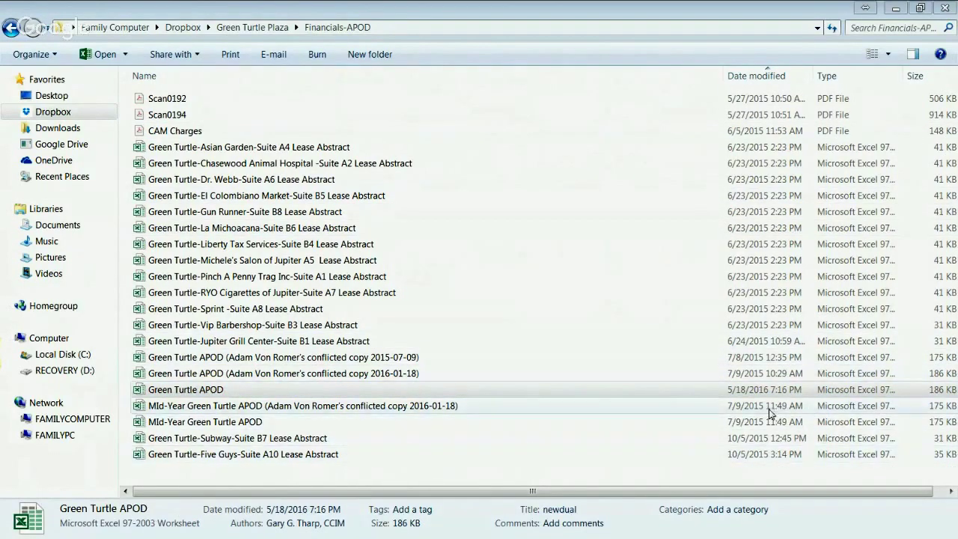
{"action": "left_click", "coordinate": [944, 8]}
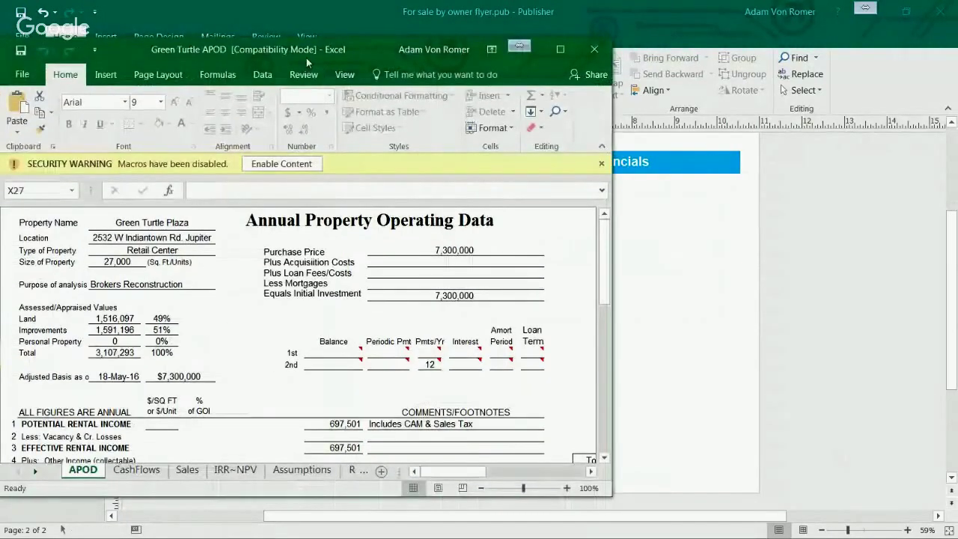
Step: Maximize the workbook, enable its content, and set the zoom to 100%
{"action": "left_click", "coordinate": [569, 50]}
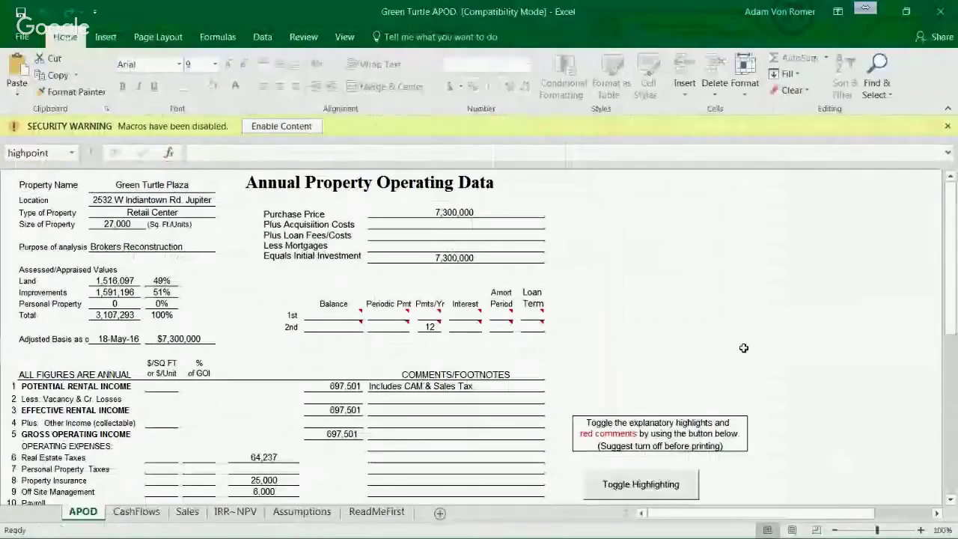
{"action": "scroll", "coordinate": [741, 348], "scroll_direction": "down", "scroll_amount": 3}
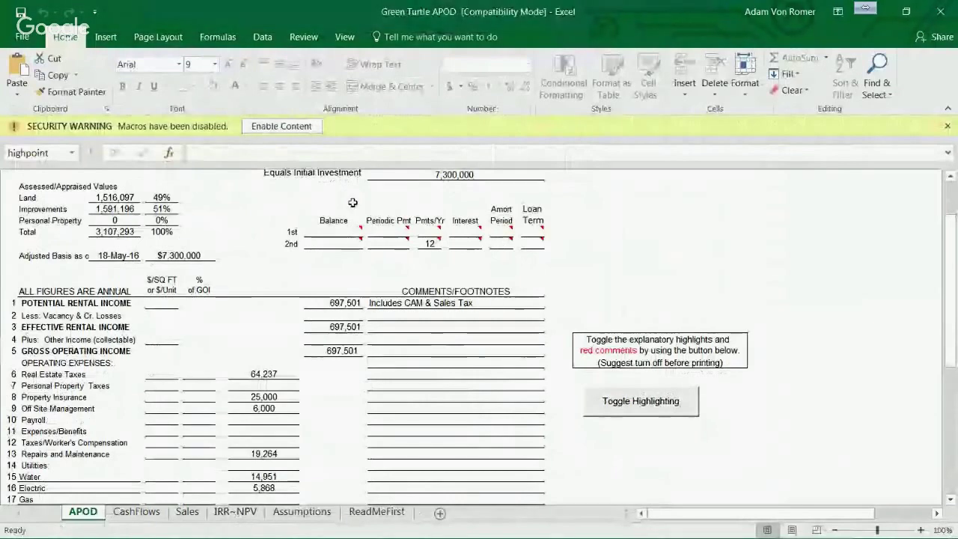
{"action": "left_click", "coordinate": [285, 126]}
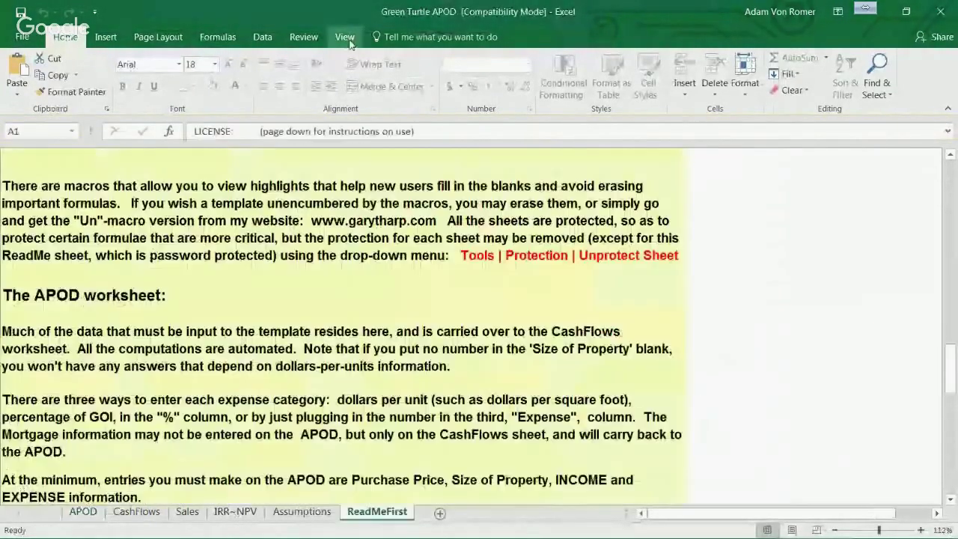
{"action": "left_click", "coordinate": [344, 38]}
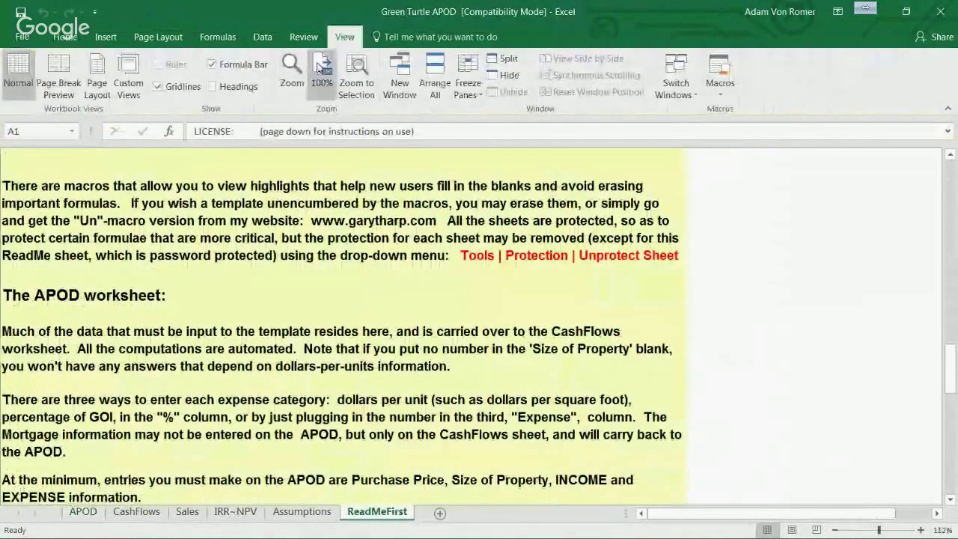
{"action": "left_click", "coordinate": [294, 75]}
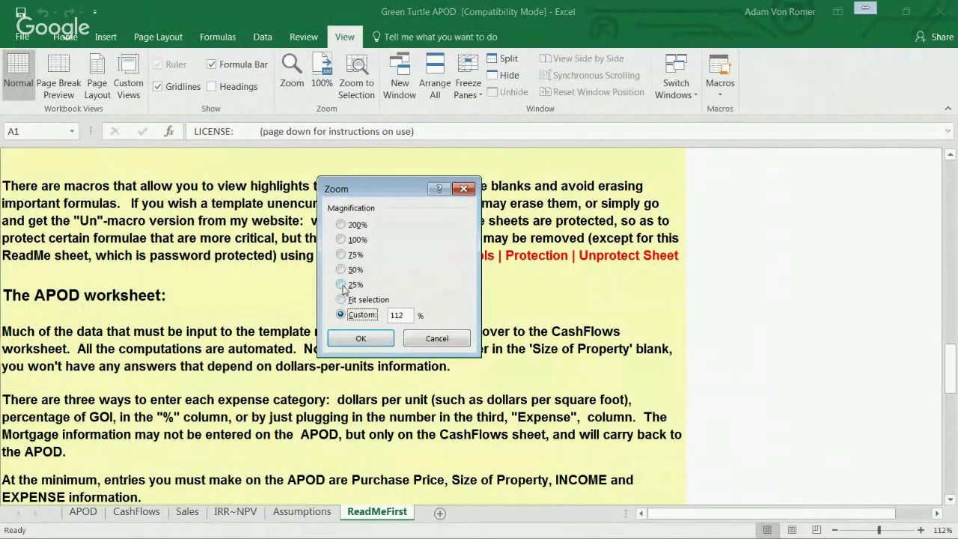
{"action": "left_click", "coordinate": [340, 239]}
{"action": "left_click", "coordinate": [360, 338]}
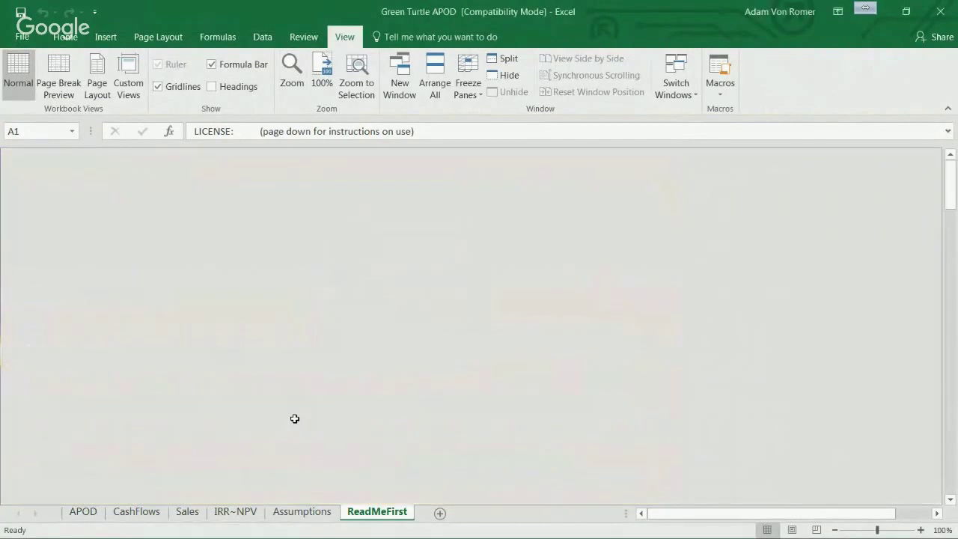
Step: Copy the APOD rows from Potential Rental Income down, then close Excel unsaved, keeping the clipboard
{"action": "key", "text": "ctrl+Page_Up"}
{"action": "key", "text": "ctrl+Page_Up"}
{"action": "key", "text": "ctrl+Page_Up"}
{"action": "key", "text": "ctrl+Page_Up"}
{"action": "key", "text": "ctrl+Page_Up"}
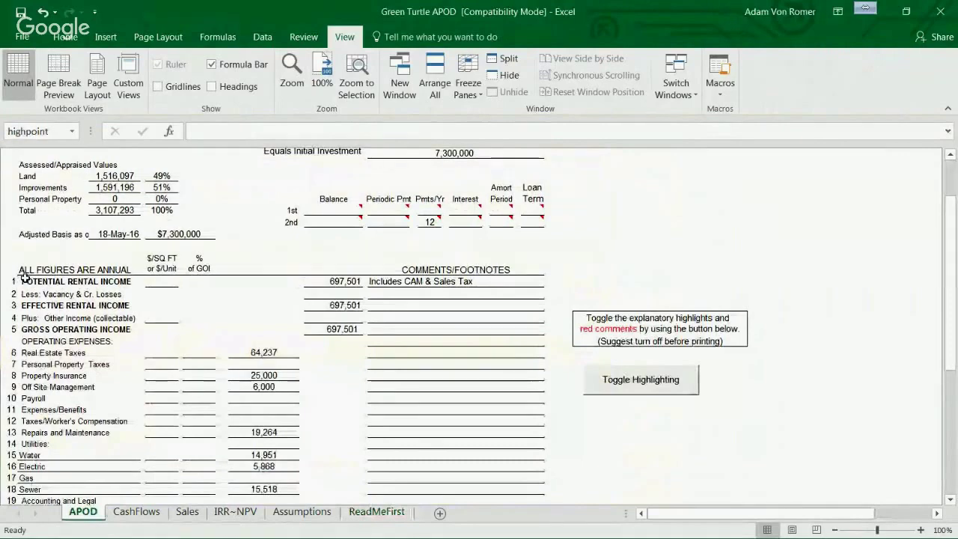
{"action": "left_click_drag", "start_coordinate": [18, 282], "coordinate": [328, 449]}
{"action": "right_click", "coordinate": [310, 423]}
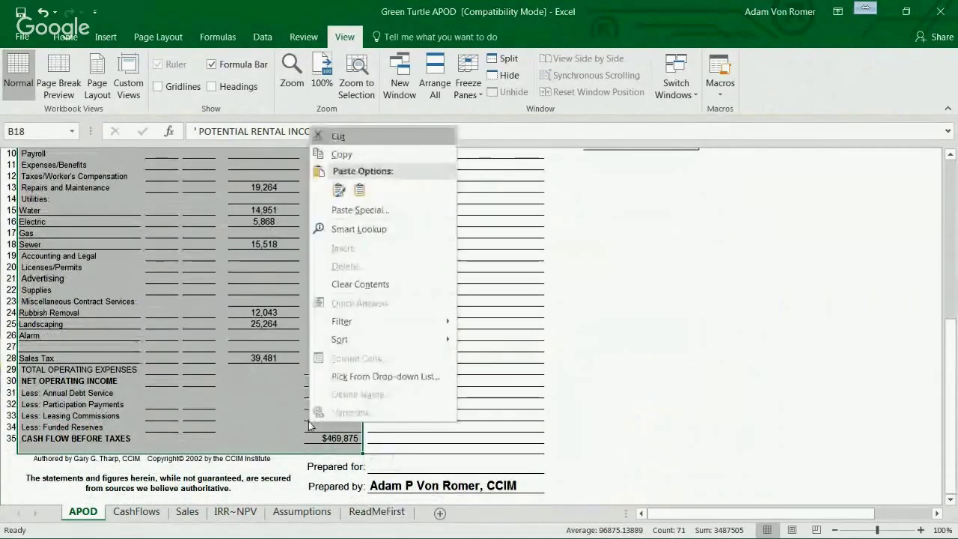
{"action": "left_click", "coordinate": [337, 154]}
{"action": "scroll", "coordinate": [337, 299], "scroll_direction": "up", "scroll_amount": 8}
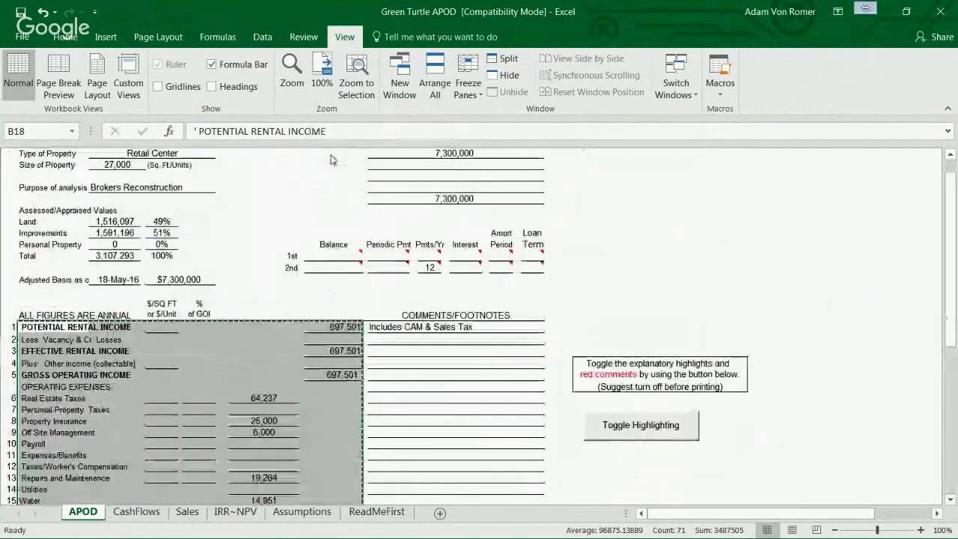
{"action": "left_click", "coordinate": [940, 11]}
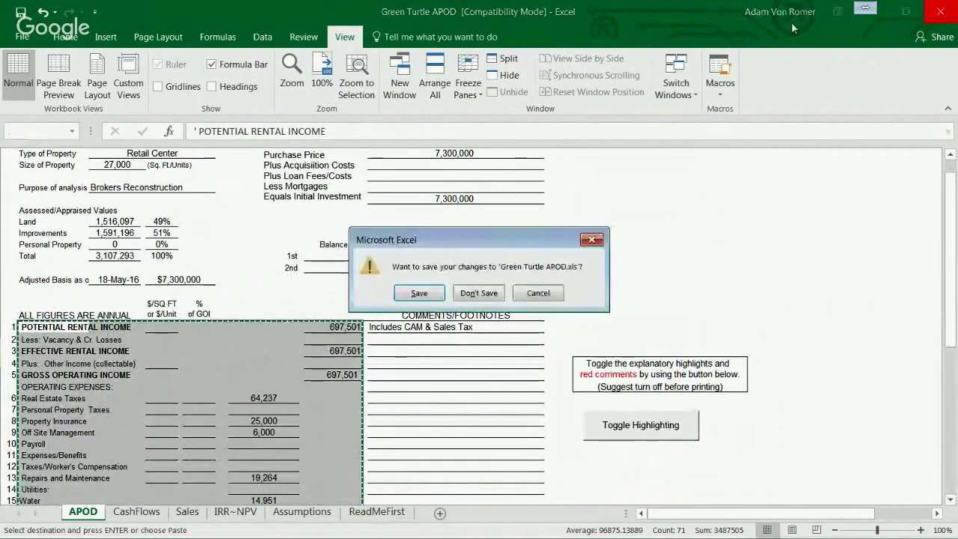
{"action": "left_click", "coordinate": [543, 291]}
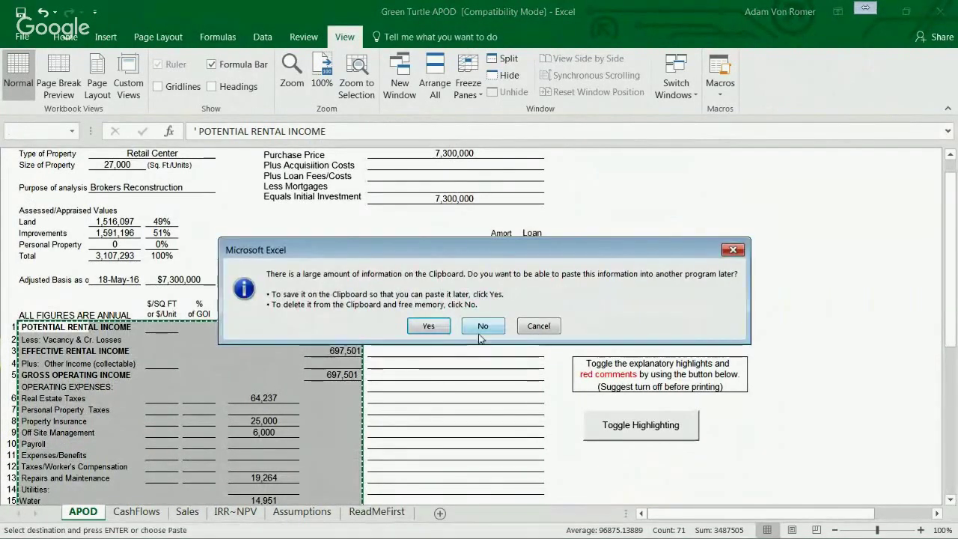
{"action": "left_click", "coordinate": [430, 326]}
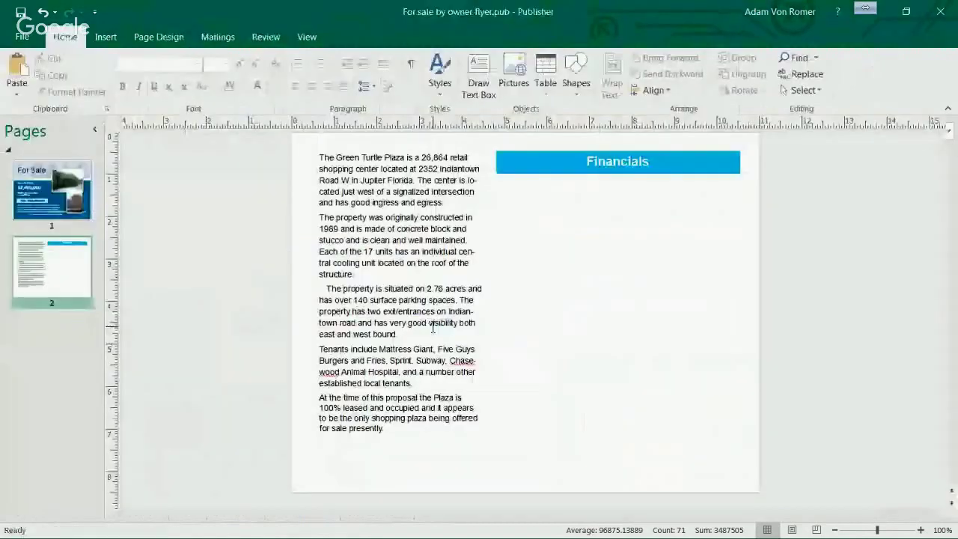
Step: Paste the copied Excel data onto page 2 as a new text box via Paste Special
{"action": "right_click", "coordinate": [544, 199]}
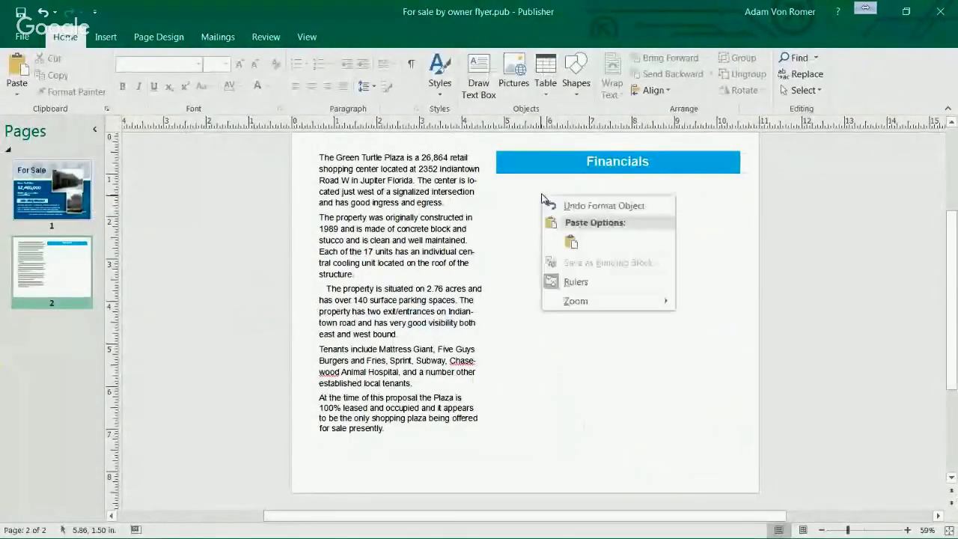
{"action": "left_click", "coordinate": [572, 243]}
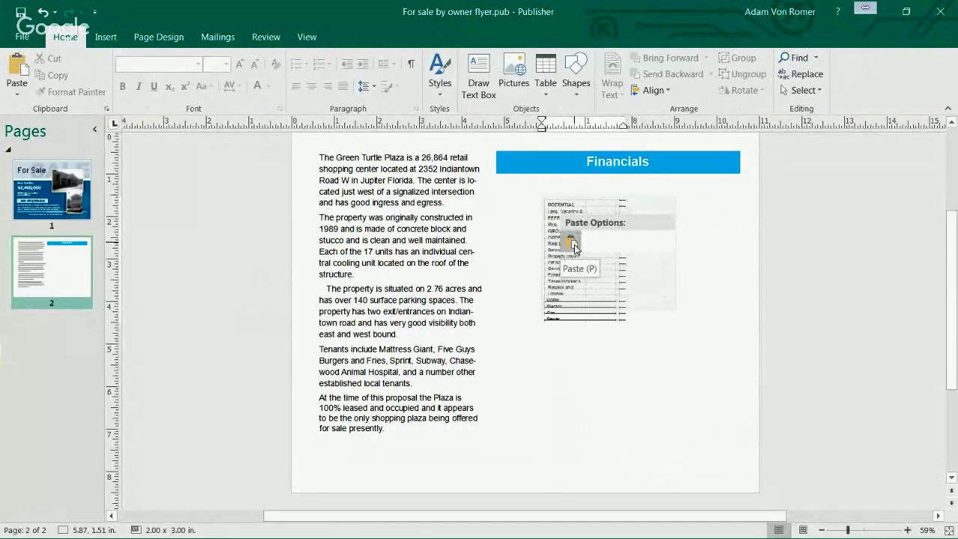
{"action": "left_click", "coordinate": [16, 95]}
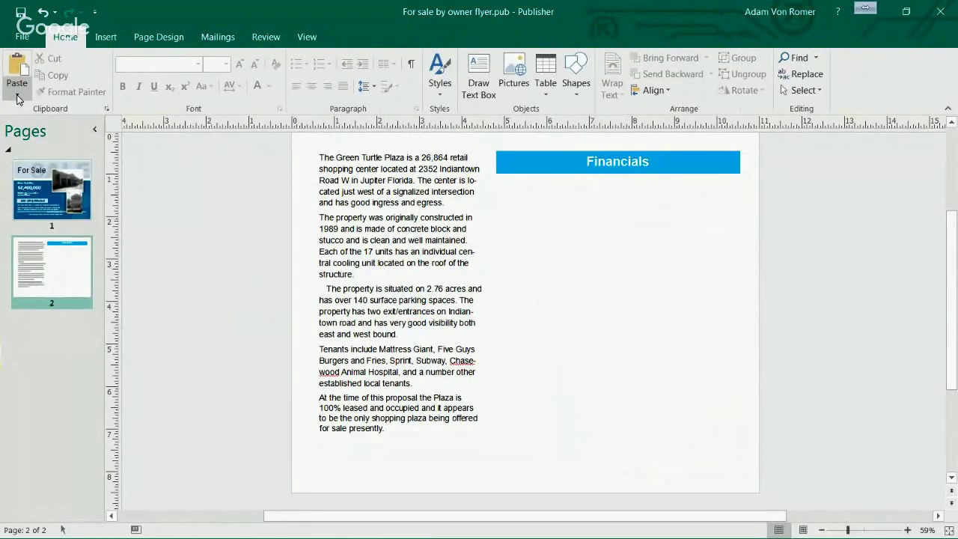
{"action": "left_click", "coordinate": [16, 95]}
{"action": "left_click", "coordinate": [64, 150]}
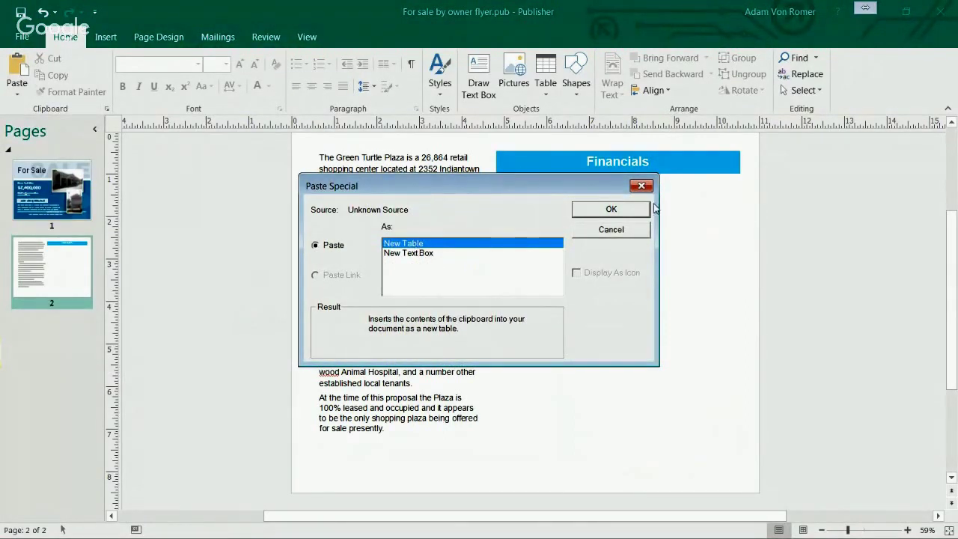
{"action": "left_click", "coordinate": [424, 254]}
{"action": "left_click", "coordinate": [625, 212]}
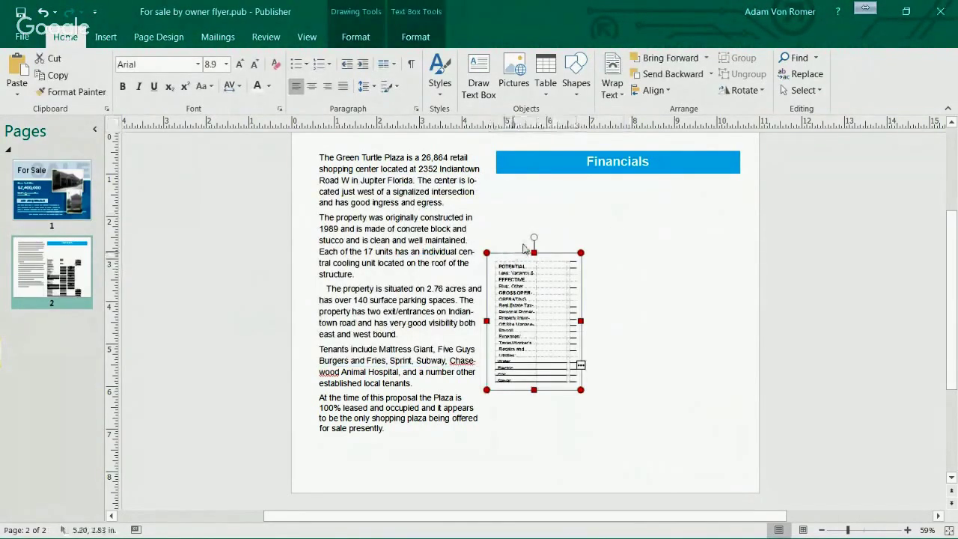
Step: Select the pasted text-box table and delete it
{"action": "left_click", "coordinate": [515, 248]}
{"action": "left_click", "coordinate": [530, 306]}
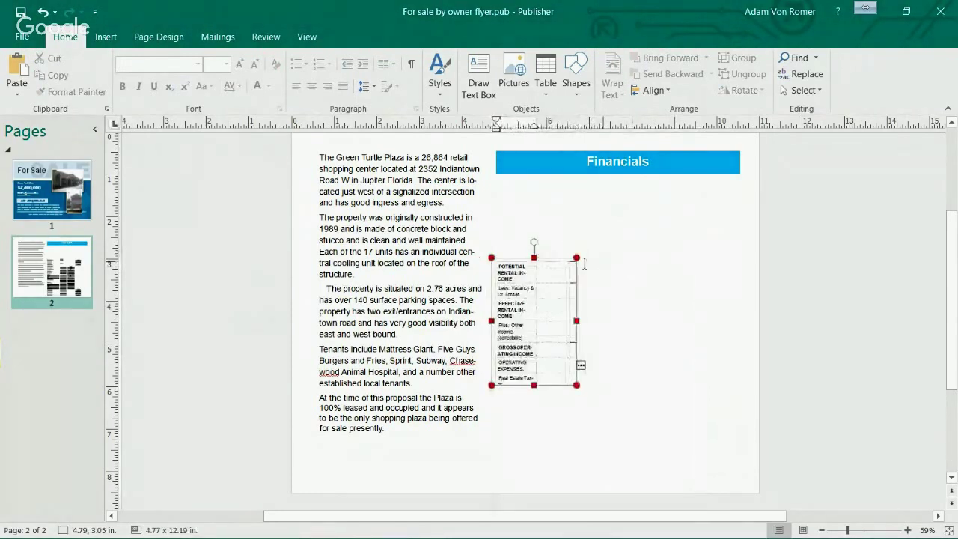
{"action": "left_click", "coordinate": [600, 259]}
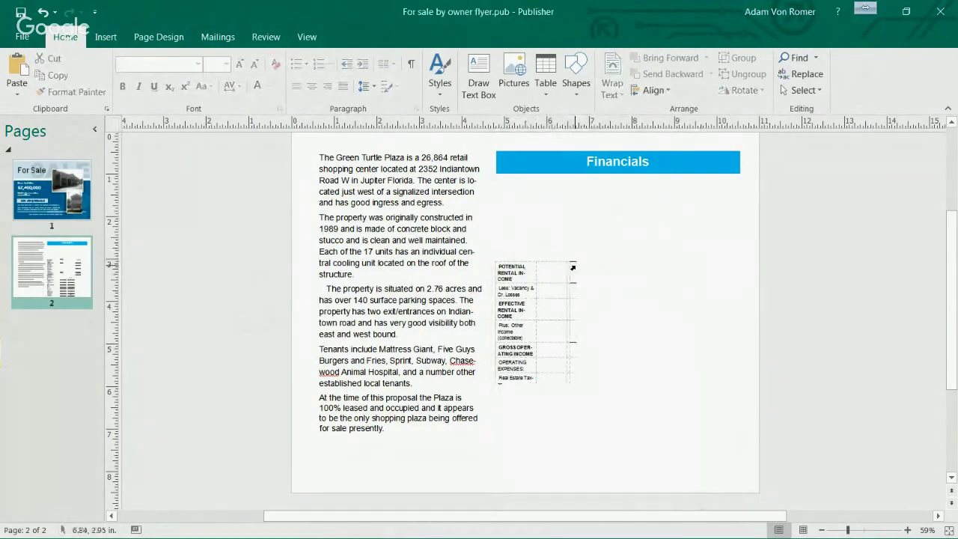
{"action": "left_click", "coordinate": [567, 294]}
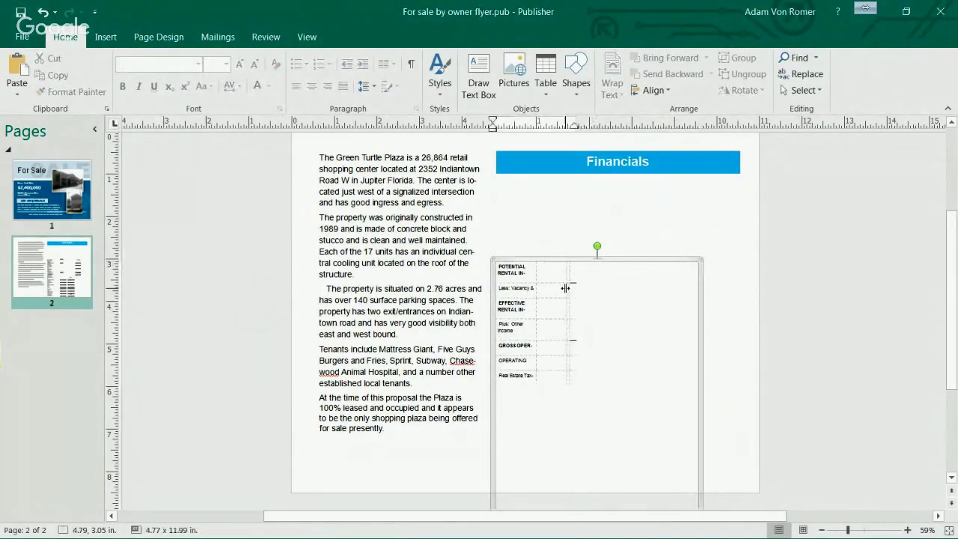
{"action": "right_click", "coordinate": [566, 294]}
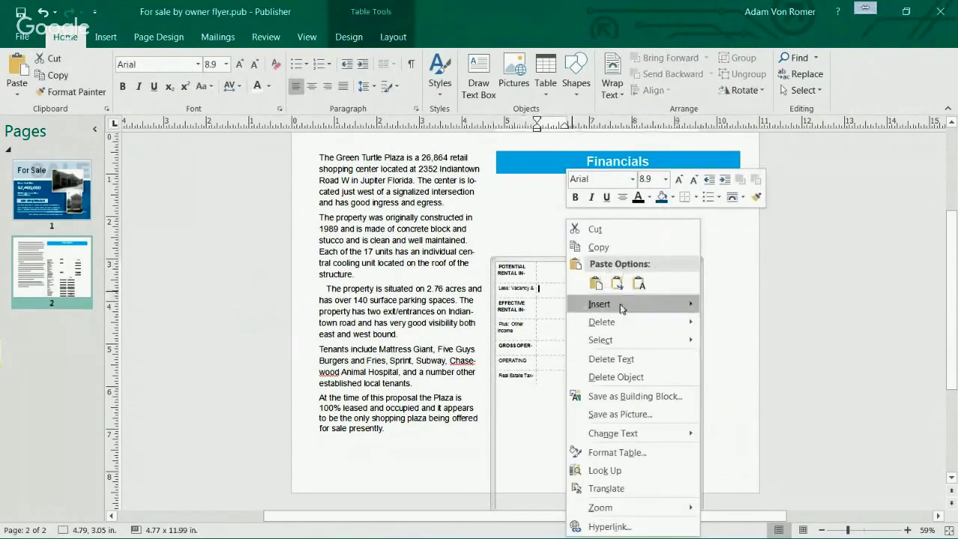
{"action": "mouse_move", "coordinate": [627, 324]}
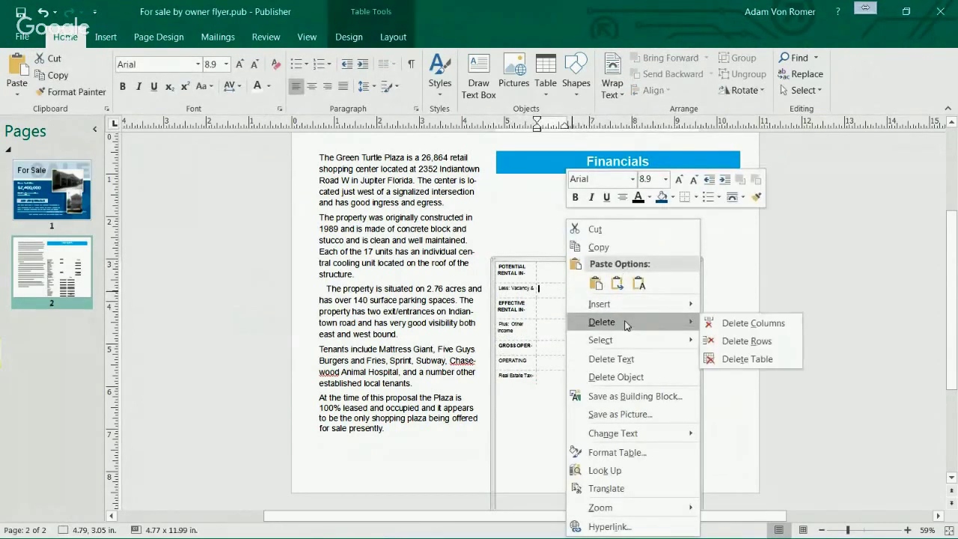
{"action": "left_click", "coordinate": [784, 346]}
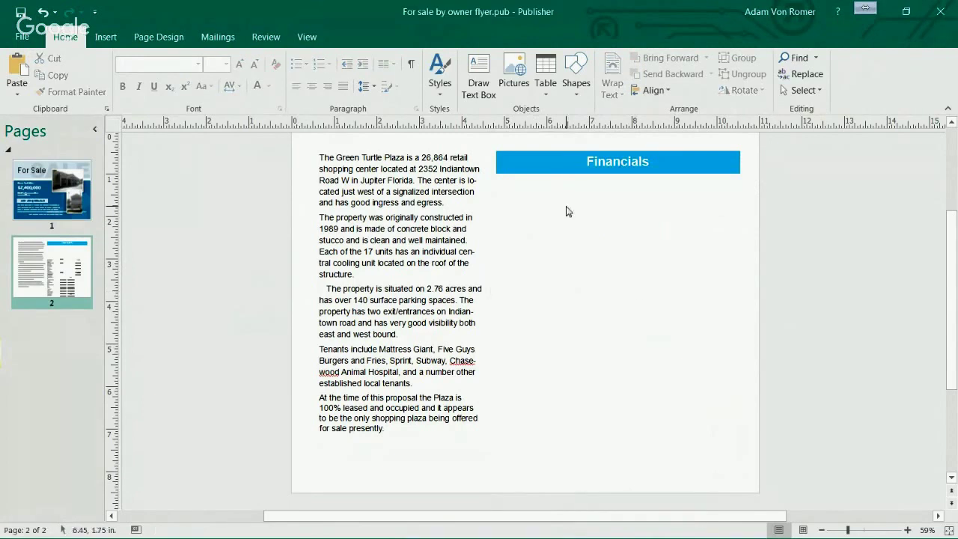
Step: Paste Special the Excel data as a New Table below the Financials banner
{"action": "left_click", "coordinate": [15, 96]}
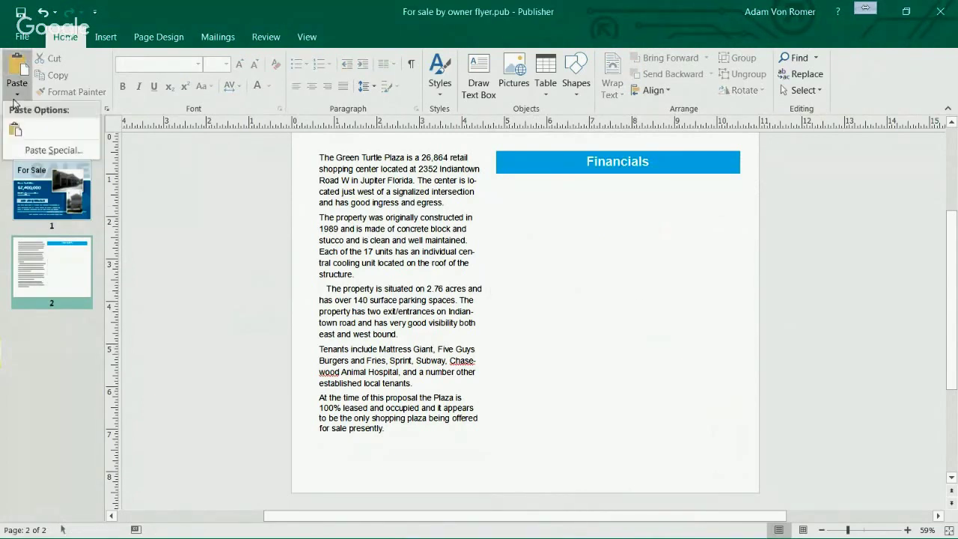
{"action": "left_click", "coordinate": [53, 149]}
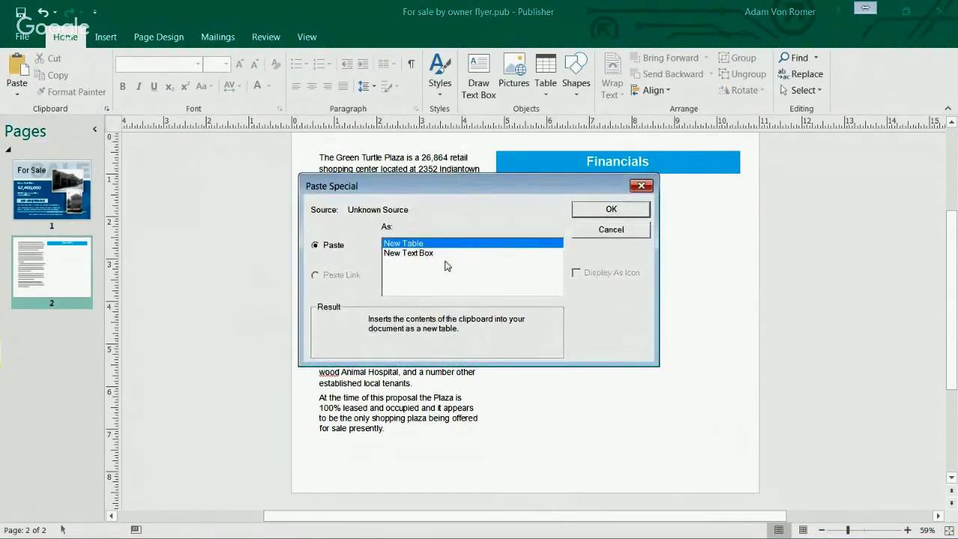
{"action": "left_click", "coordinate": [611, 209]}
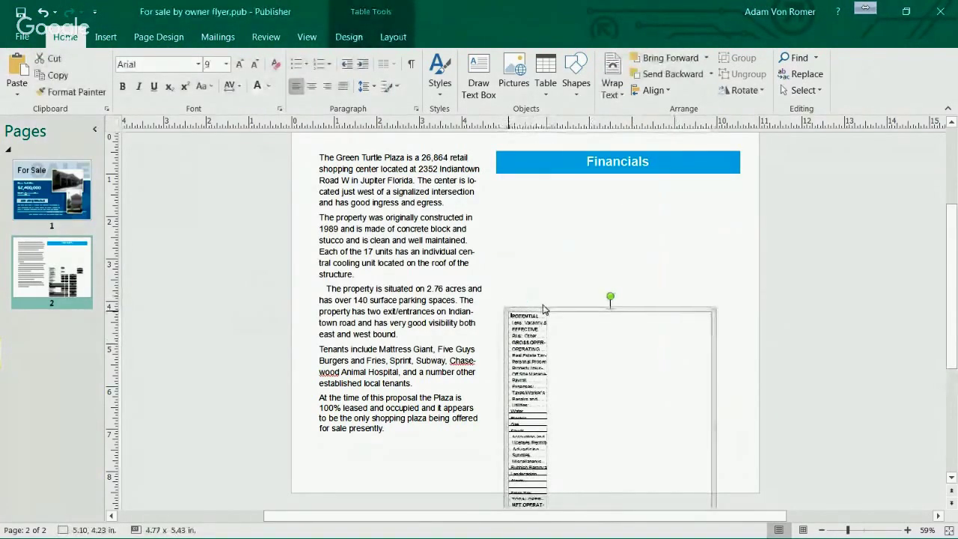
{"action": "right_click", "coordinate": [553, 311]}
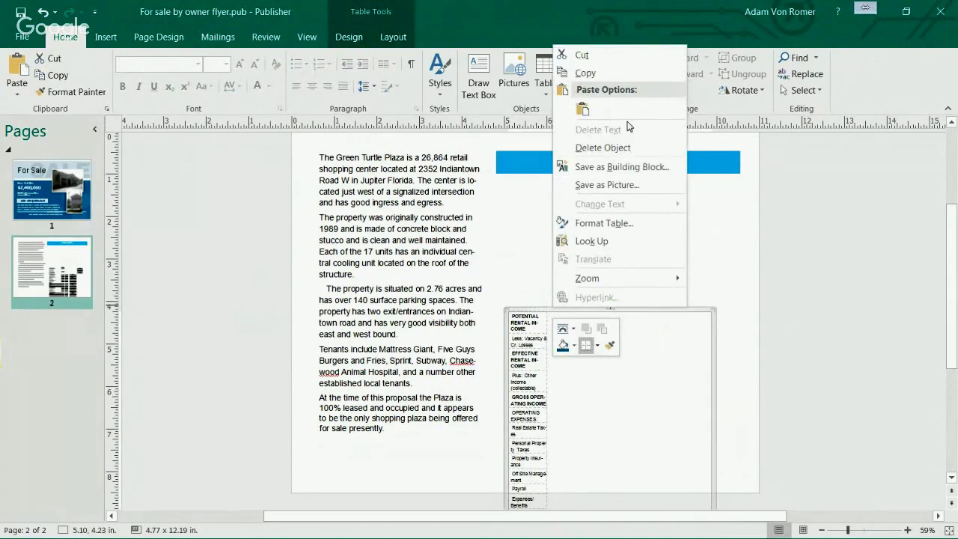
Step: Delete the small table on page 2 with Delete Table
{"action": "left_click", "coordinate": [636, 326]}
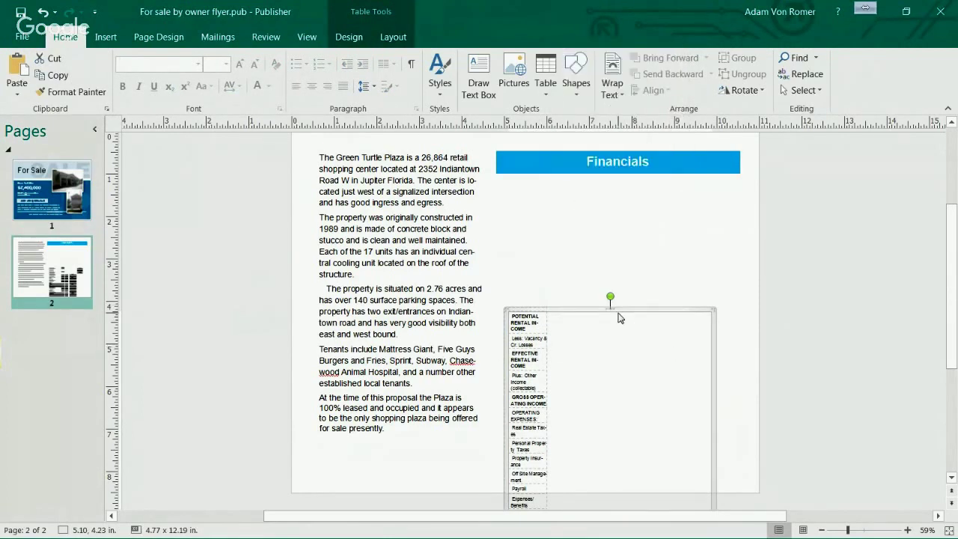
{"action": "left_click", "coordinate": [613, 315]}
{"action": "left_click", "coordinate": [538, 335]}
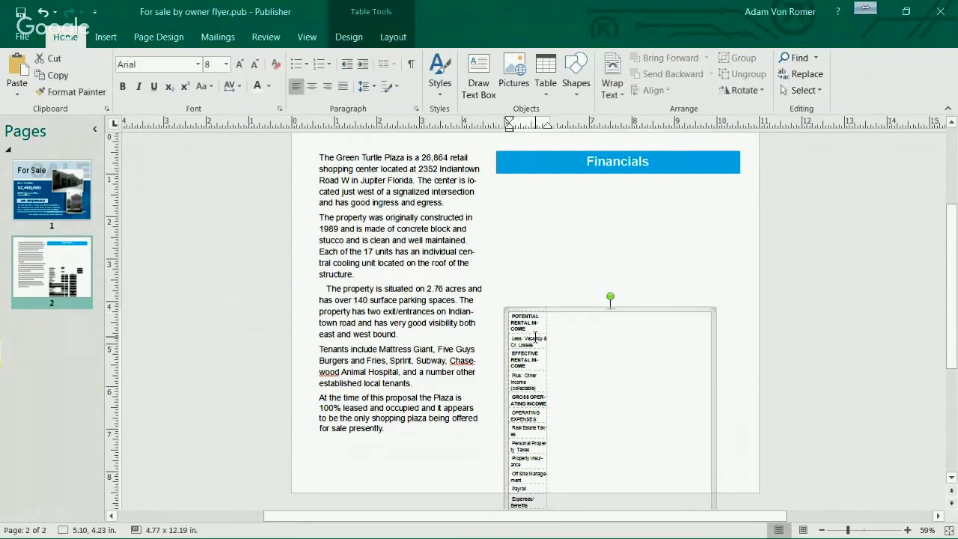
{"action": "right_click", "coordinate": [538, 335]}
{"action": "mouse_move", "coordinate": [571, 306]}
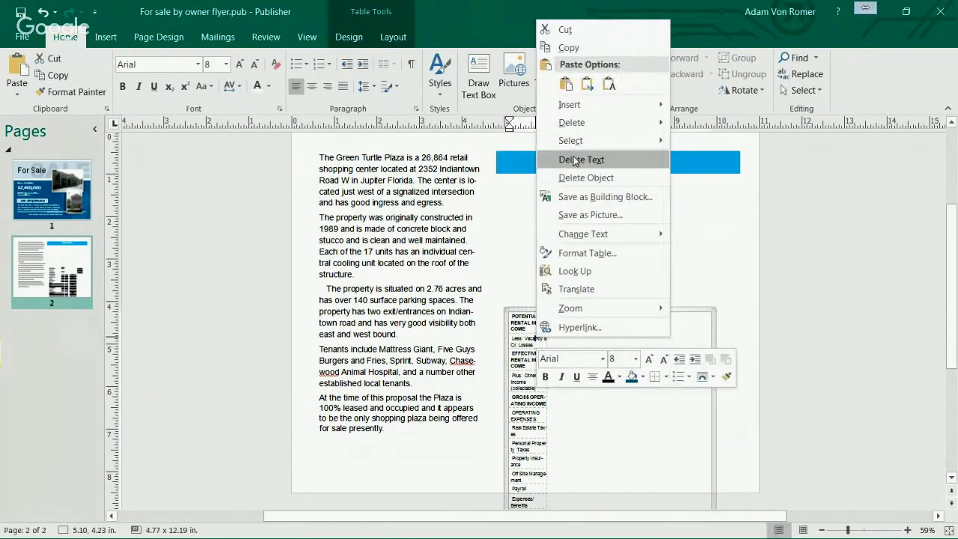
{"action": "mouse_move", "coordinate": [585, 123]}
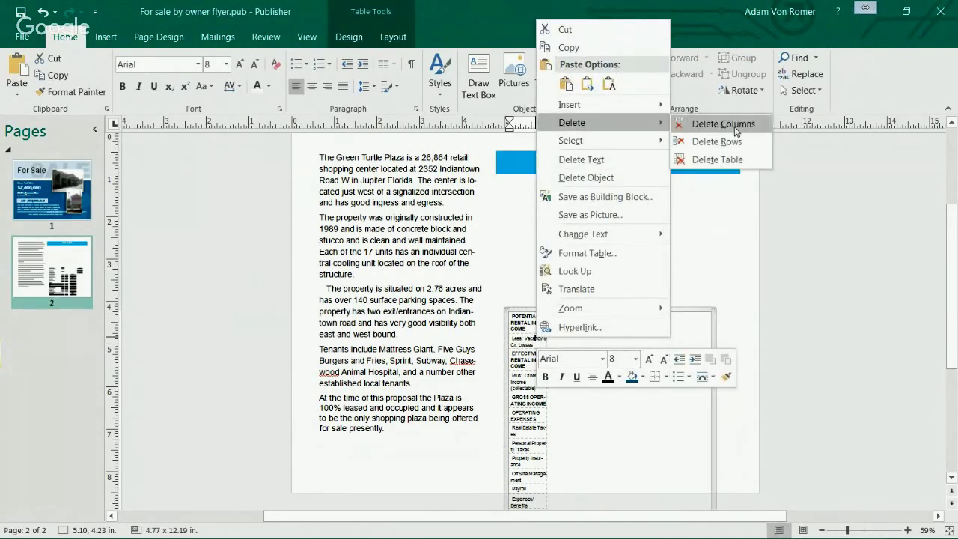
{"action": "left_click", "coordinate": [741, 159]}
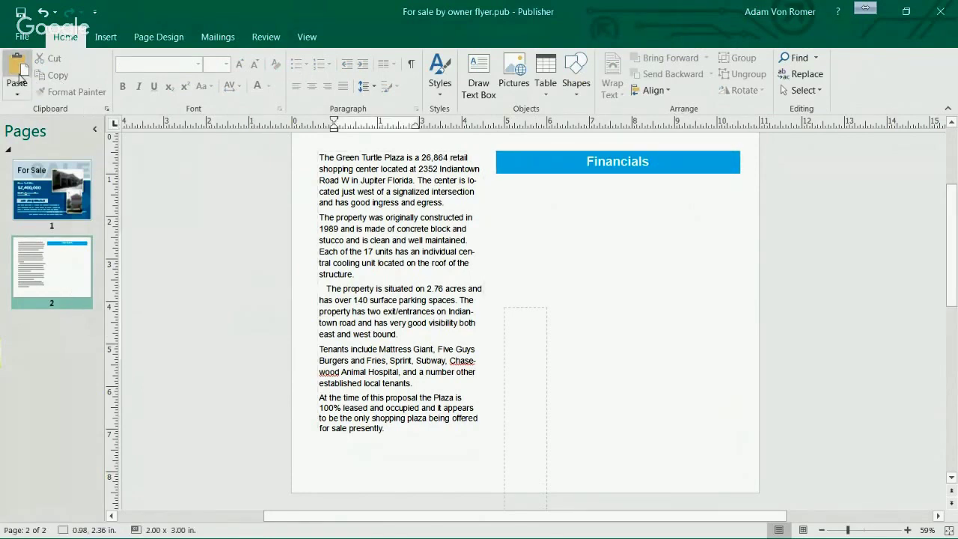
Step: Paste the financial table, drag it up right under the banner, then delete the object
{"action": "left_click", "coordinate": [17, 71]}
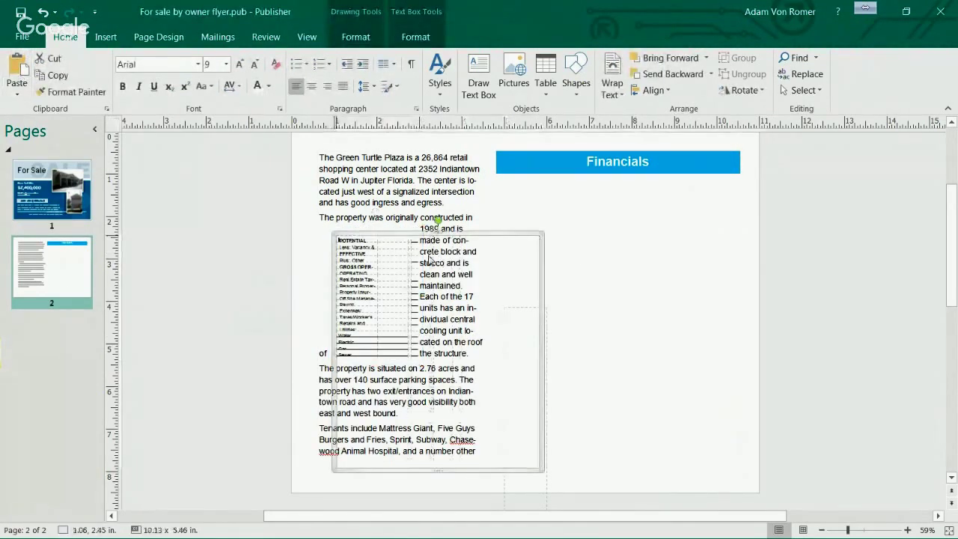
{"action": "left_click", "coordinate": [401, 234]}
{"action": "left_click_drag", "start_coordinate": [401, 235], "coordinate": [571, 227]}
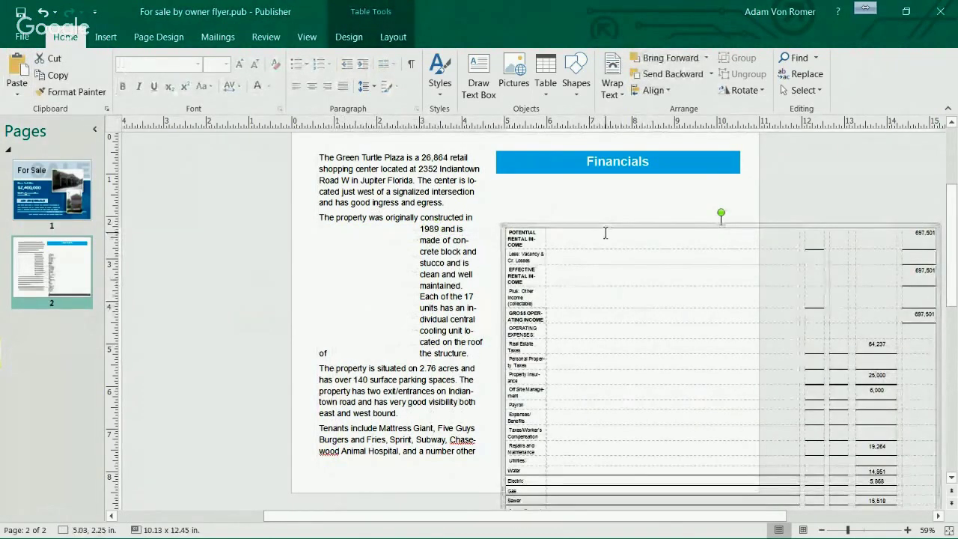
{"action": "left_click_drag", "start_coordinate": [604, 231], "coordinate": [622, 204]}
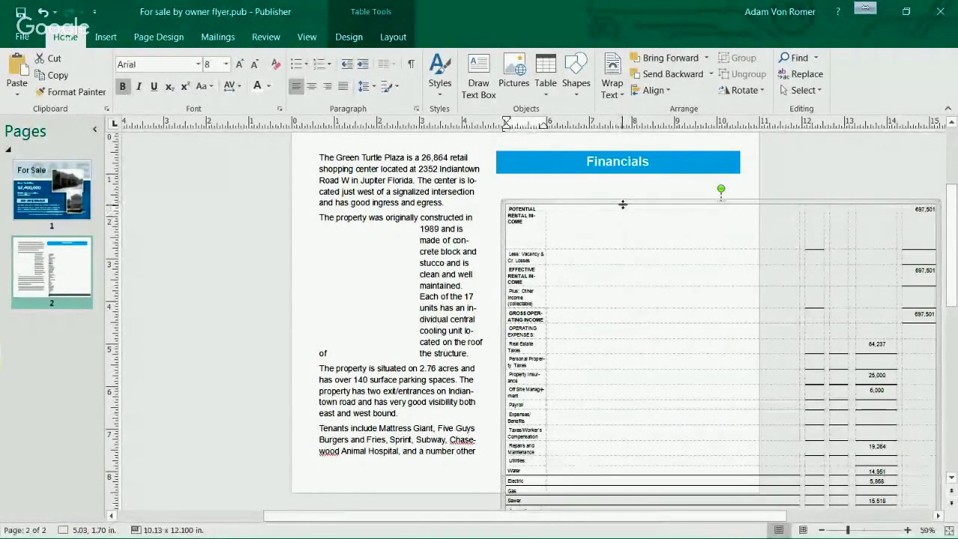
{"action": "right_click", "coordinate": [622, 198]}
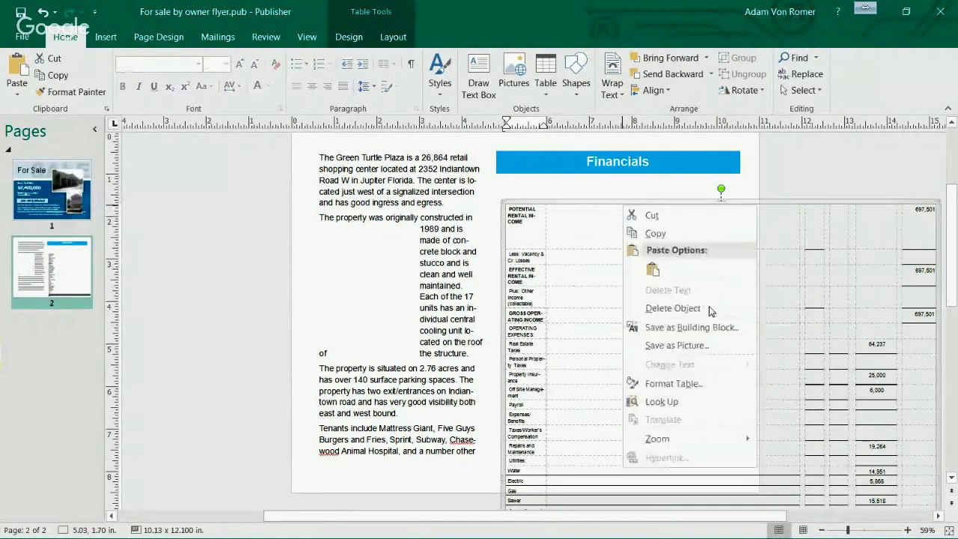
{"action": "left_click", "coordinate": [699, 302]}
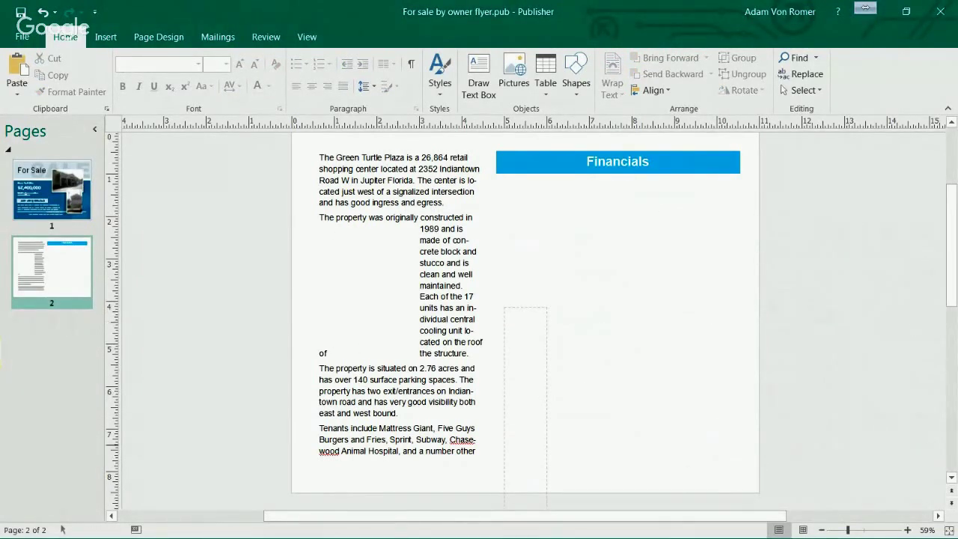
Step: Open Green Turtle APOD from Dropbox > Green Turtle Plaza > Financials-APOD in File Explorer
{"action": "key", "text": "super+e"}
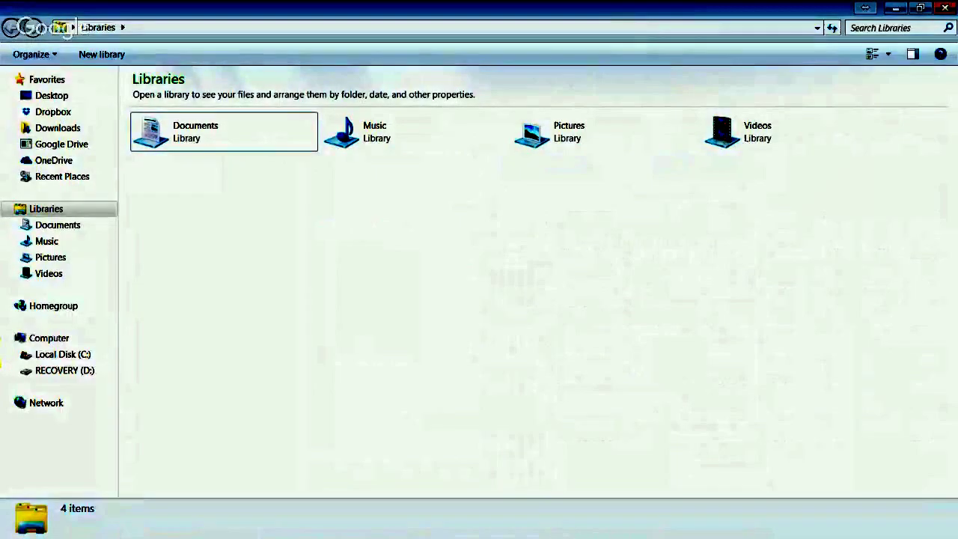
{"action": "left_click", "coordinate": [53, 111]}
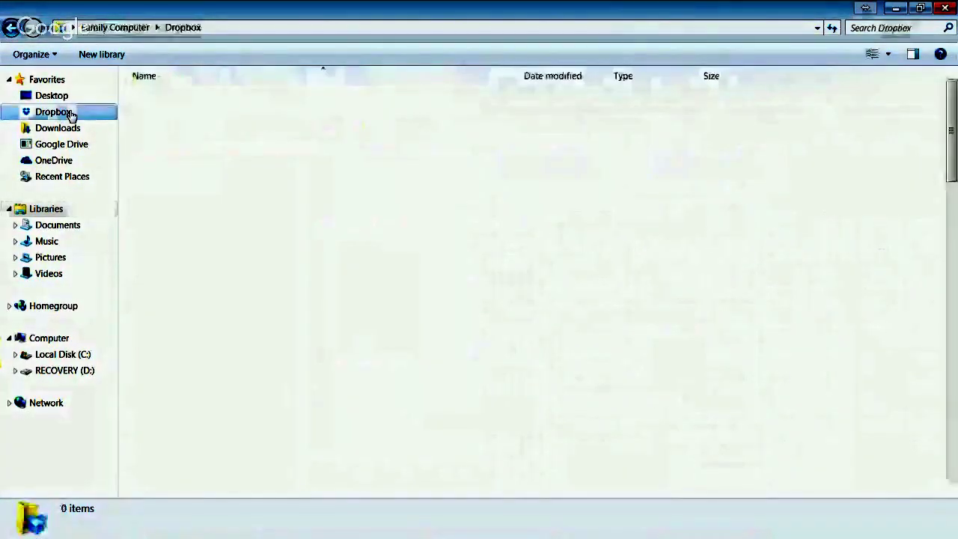
{"action": "left_click", "coordinate": [194, 405]}
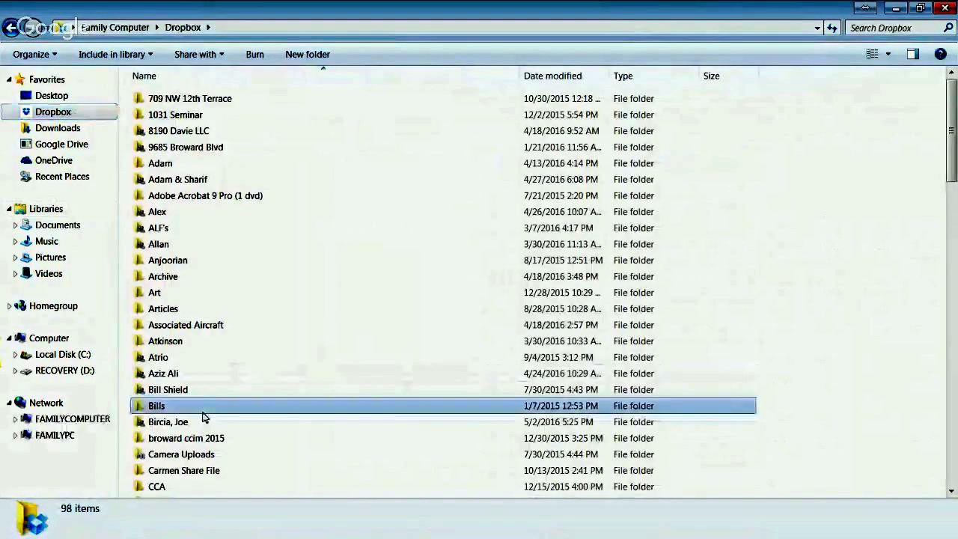
{"action": "scroll", "coordinate": [190, 366], "scroll_direction": "down", "scroll_amount": 4}
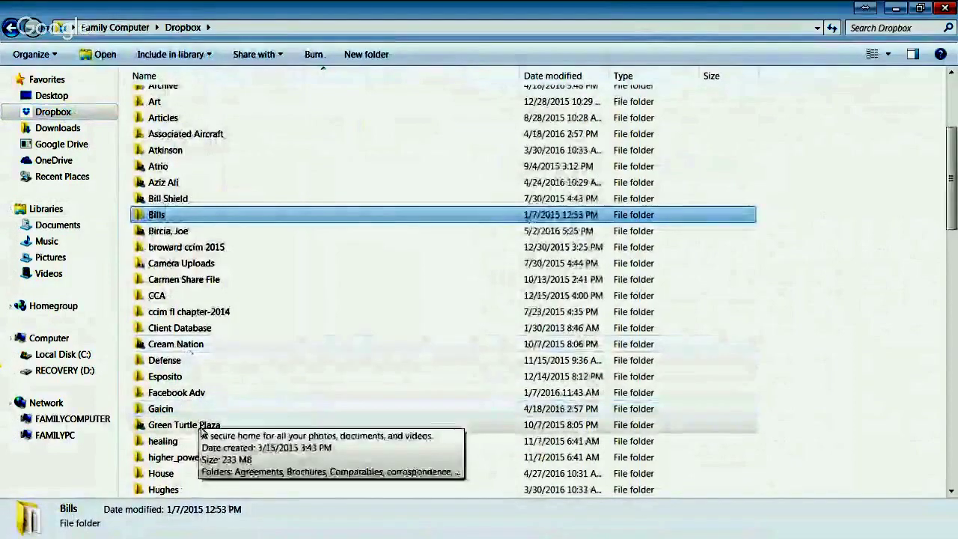
{"action": "double_click", "coordinate": [201, 423]}
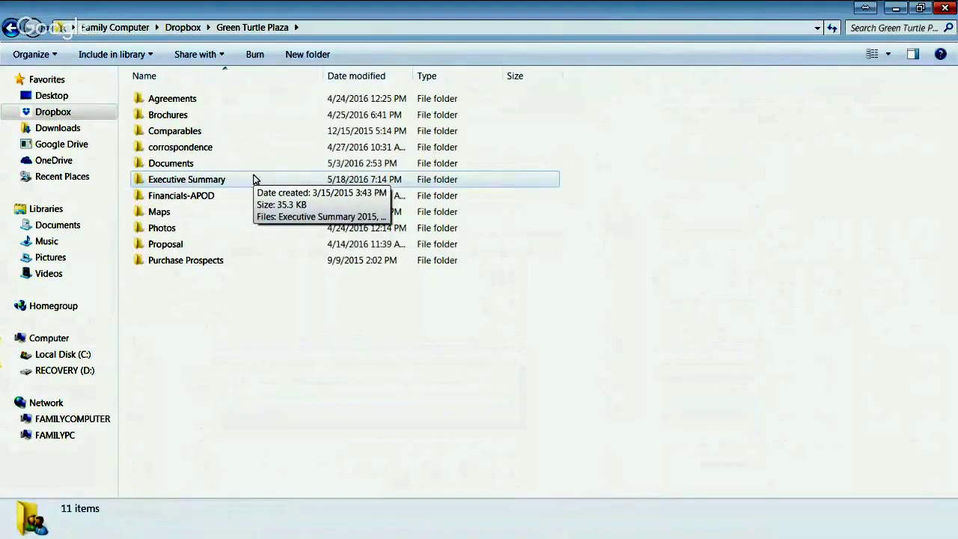
{"action": "double_click", "coordinate": [206, 197]}
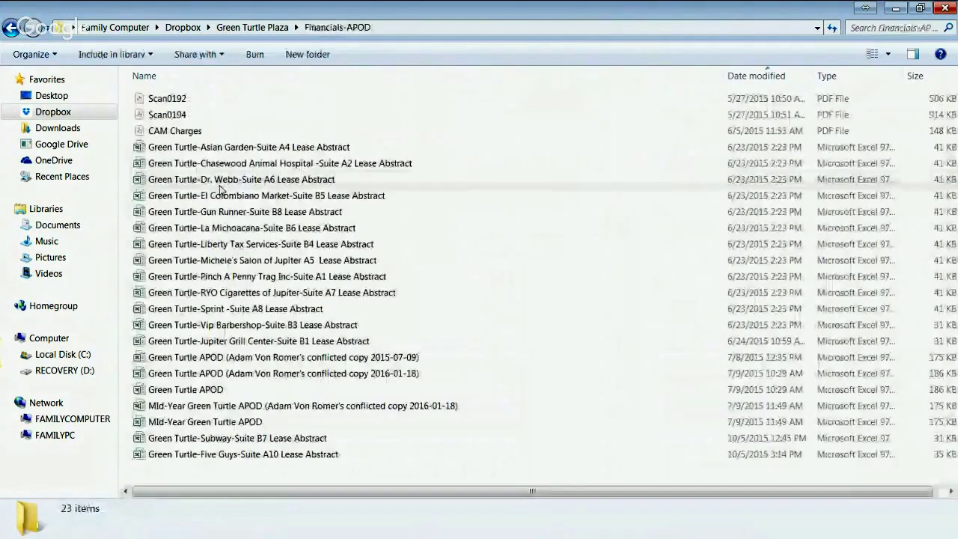
{"action": "left_click", "coordinate": [222, 390]}
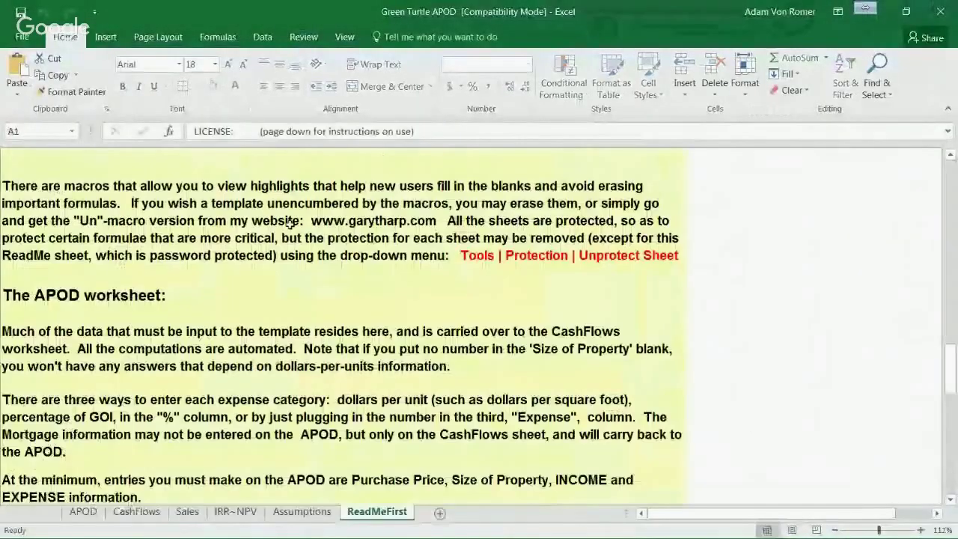
Step: Copy the APOD sheet's operating data from B18 down to row 35
{"action": "left_click", "coordinate": [83, 511]}
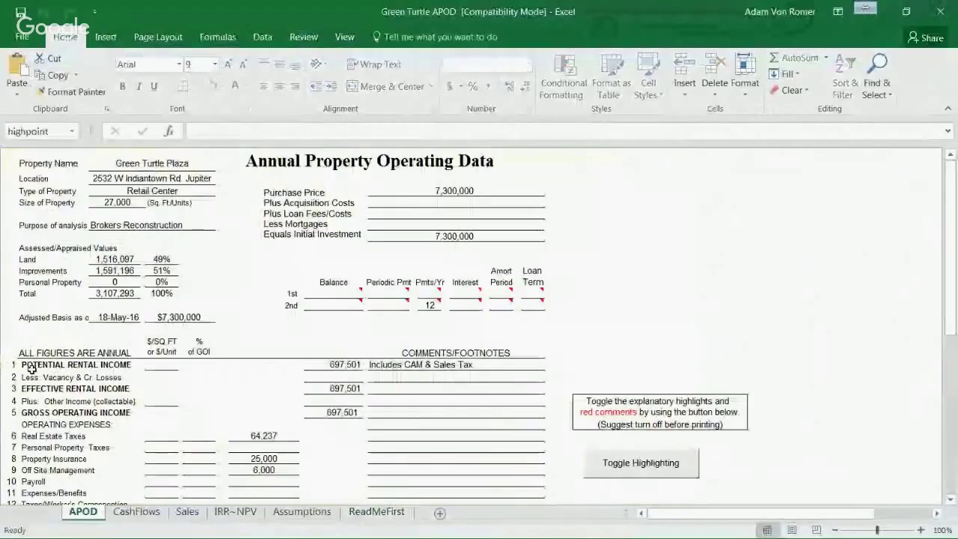
{"action": "left_click", "coordinate": [75, 365]}
{"action": "left_click_drag", "start_coordinate": [360, 389], "coordinate": [360, 388]}
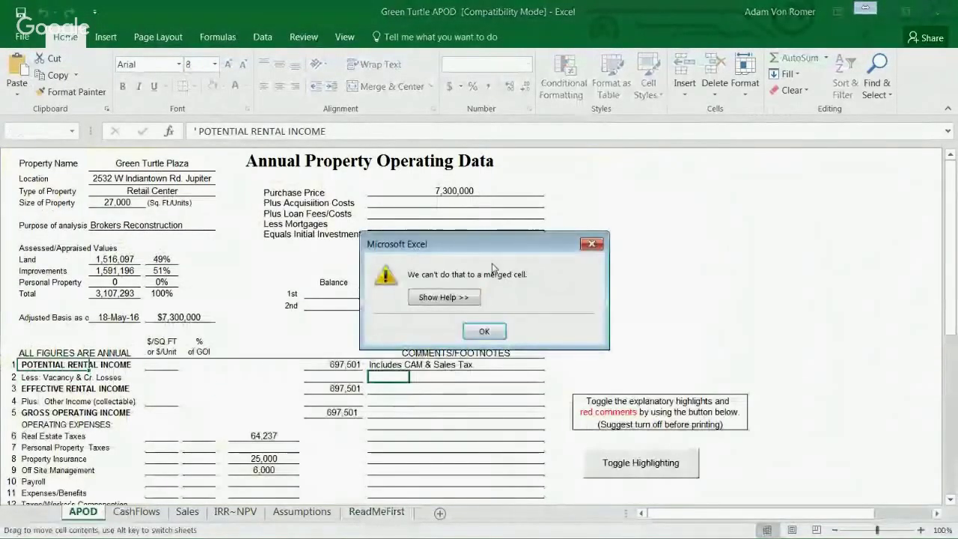
{"action": "left_click", "coordinate": [608, 235]}
{"action": "left_click_drag", "start_coordinate": [23, 365], "coordinate": [341, 450]}
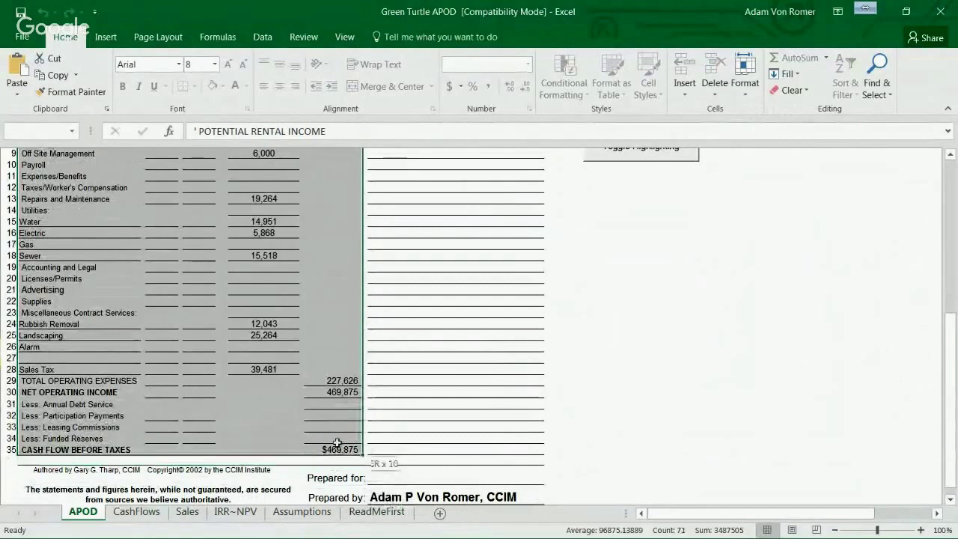
{"action": "right_click", "coordinate": [300, 409]}
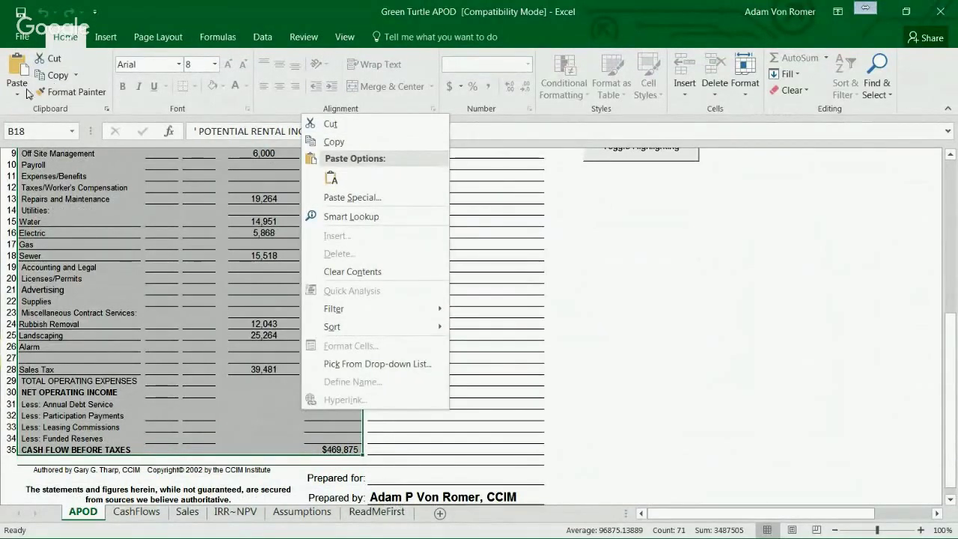
{"action": "left_click", "coordinate": [54, 75]}
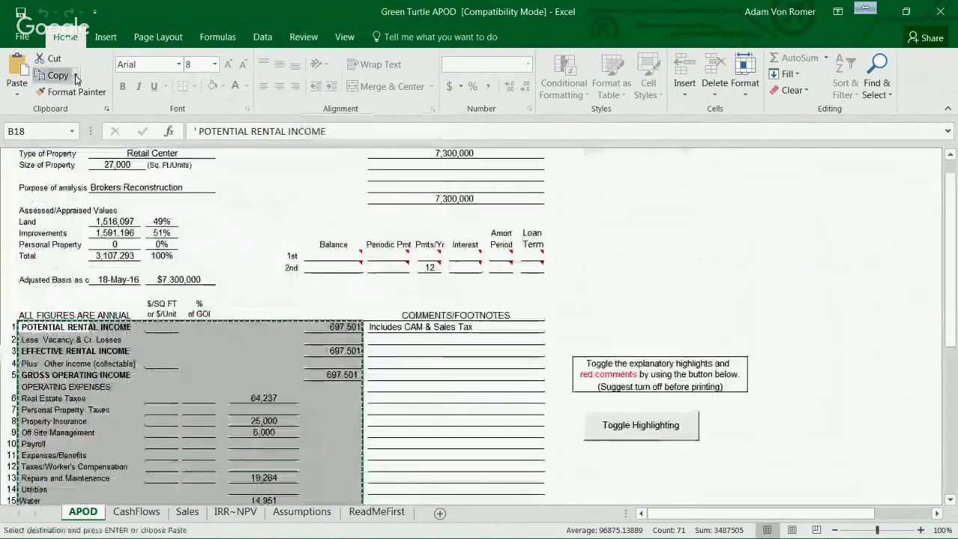
{"action": "right_click", "coordinate": [212, 423]}
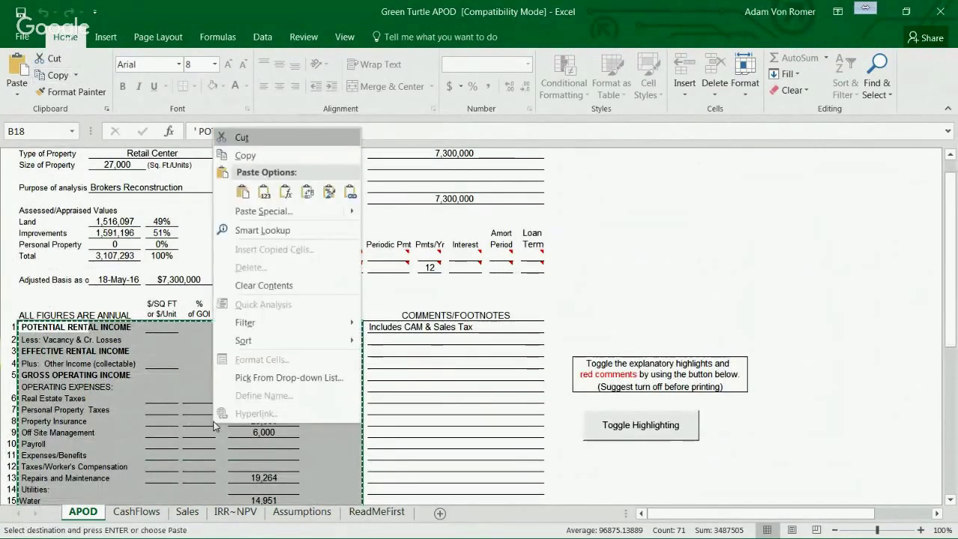
{"action": "left_click", "coordinate": [245, 157]}
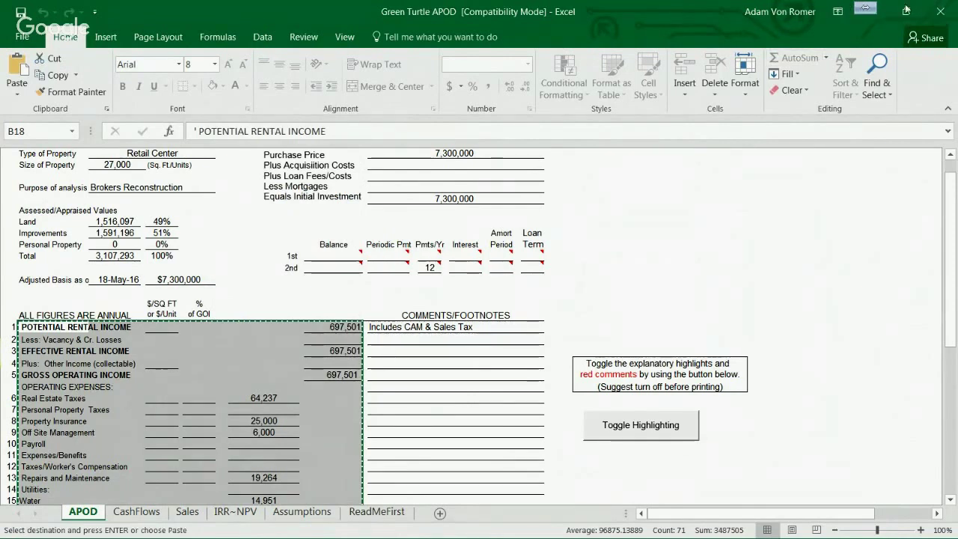
Step: Close Excel without saving, keeping the copied data on the clipboard
{"action": "left_click", "coordinate": [940, 11]}
{"action": "left_click", "coordinate": [478, 292]}
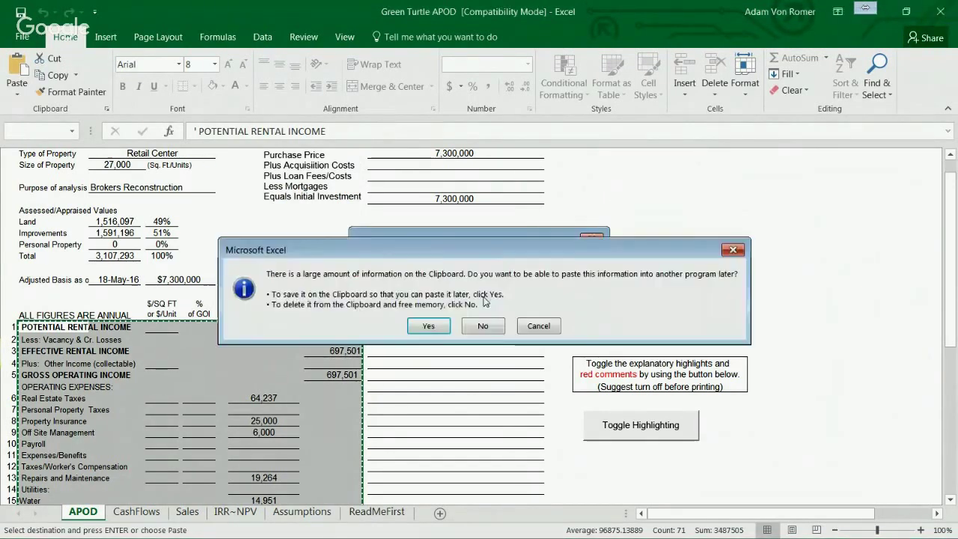
{"action": "left_click", "coordinate": [434, 326]}
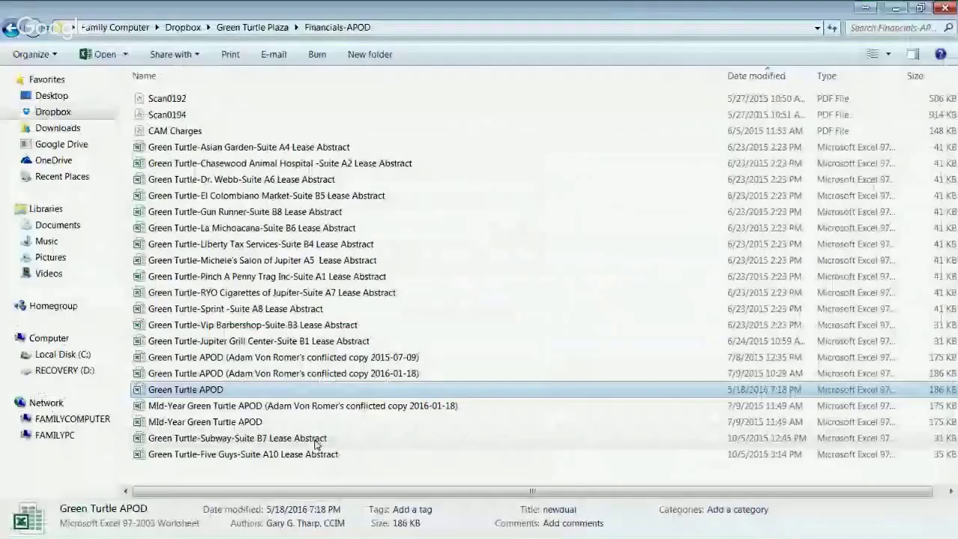
Step: Back in the flyer, delete the empty wrap-gap box and the small stray table
{"action": "key", "text": "alt+Tab"}
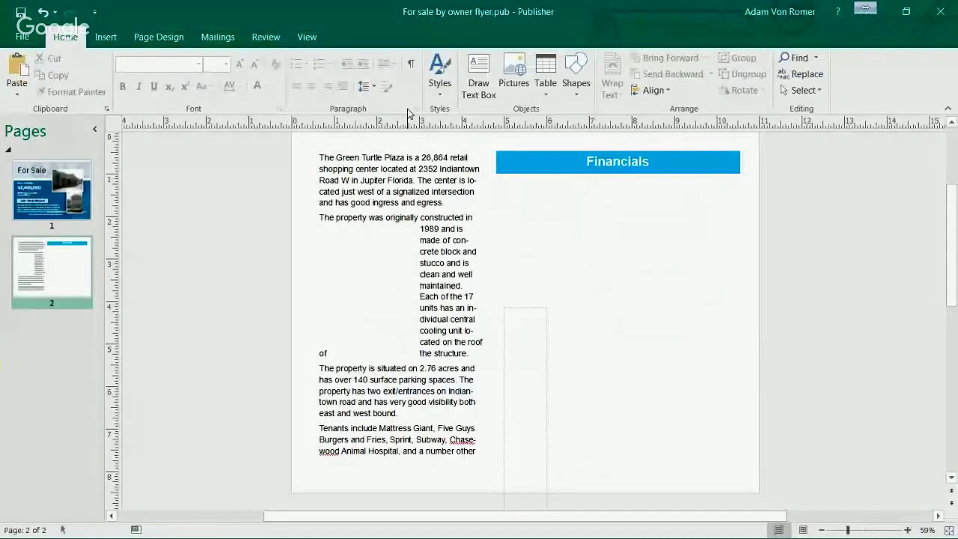
{"action": "left_click", "coordinate": [526, 329]}
{"action": "left_click", "coordinate": [383, 284]}
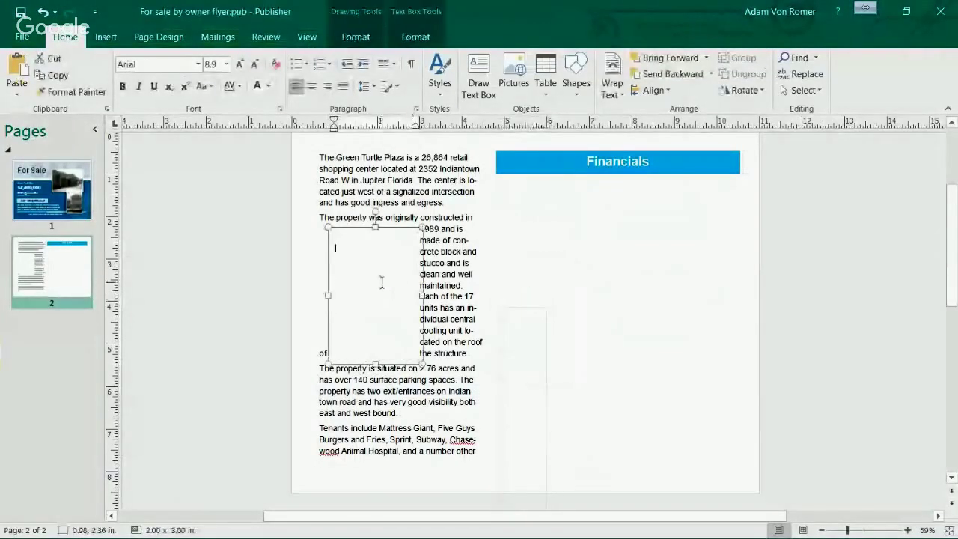
{"action": "double_click", "coordinate": [378, 217]}
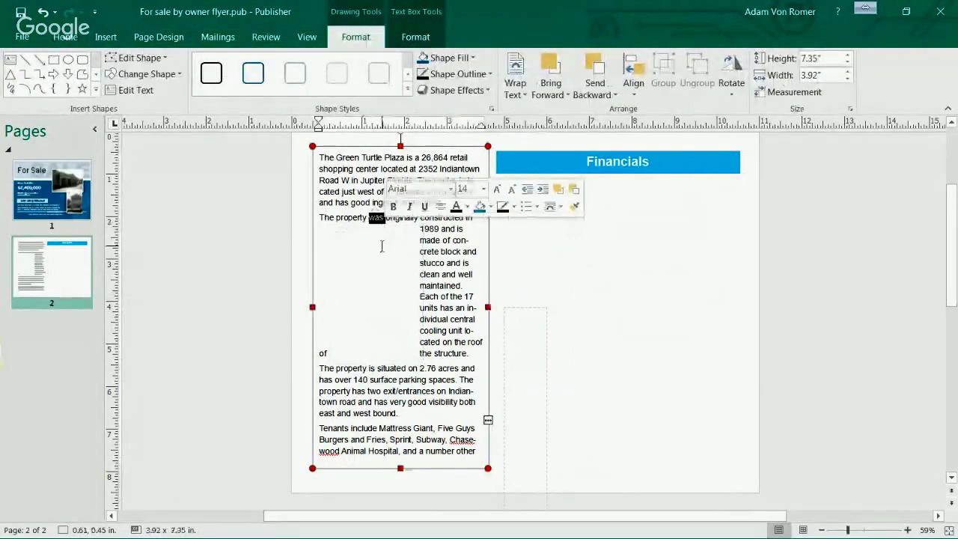
{"action": "left_click", "coordinate": [353, 233]}
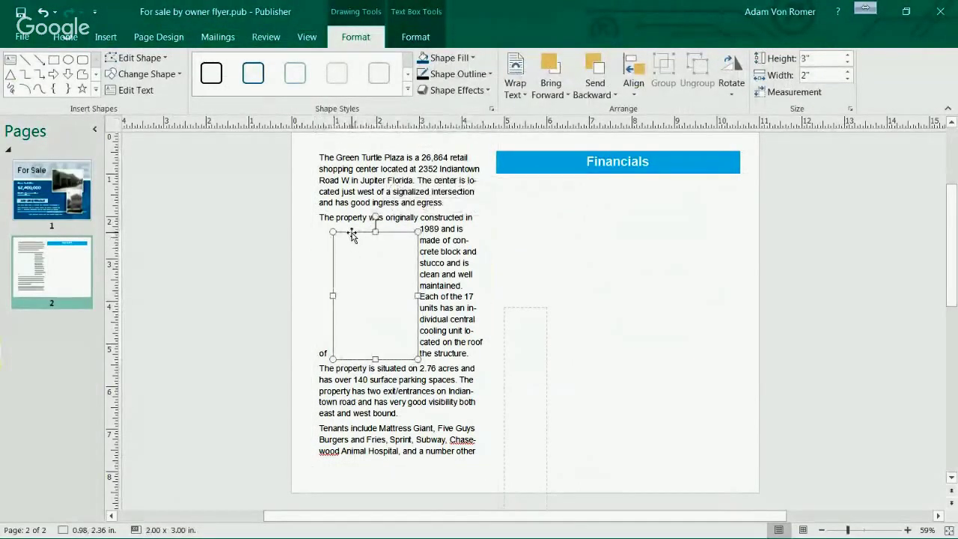
{"action": "key", "text": "Delete"}
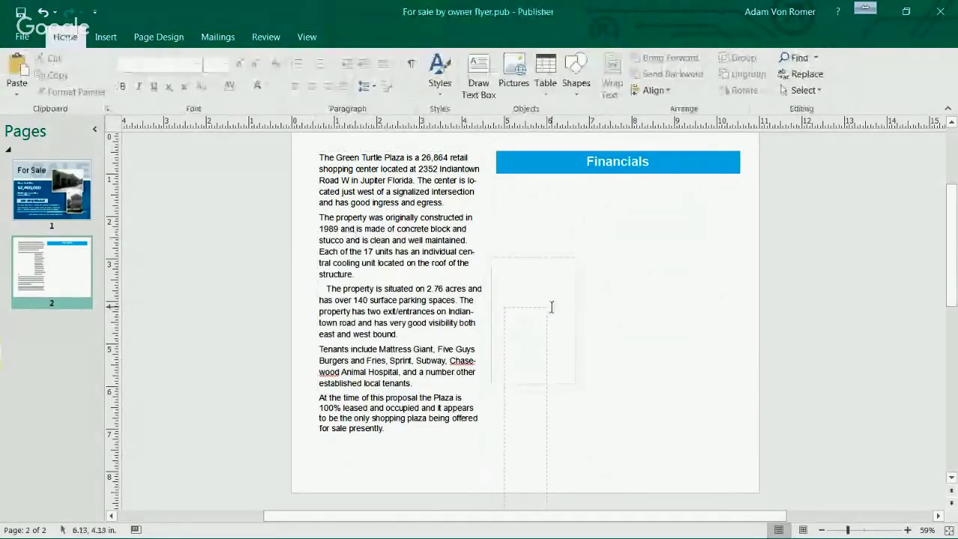
{"action": "left_click", "coordinate": [545, 308]}
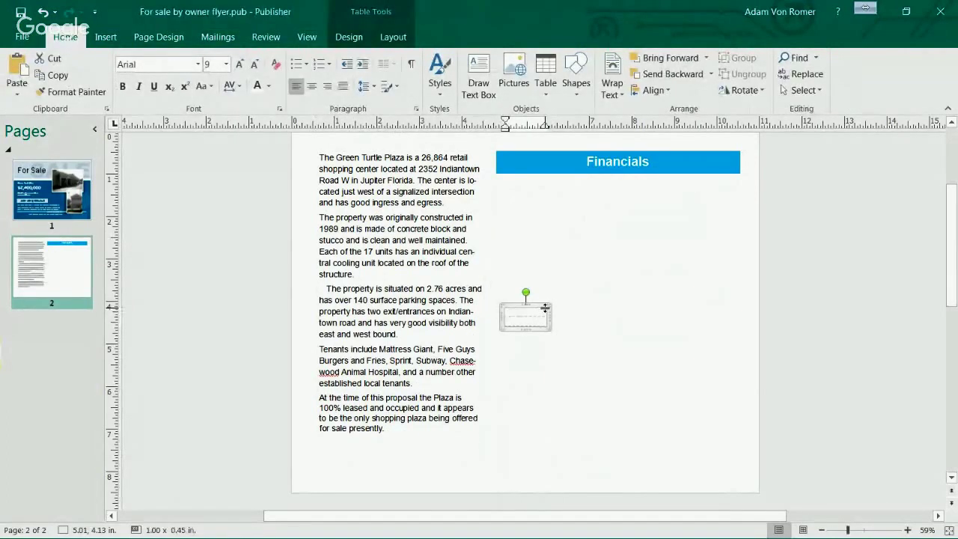
{"action": "key", "text": "Delete"}
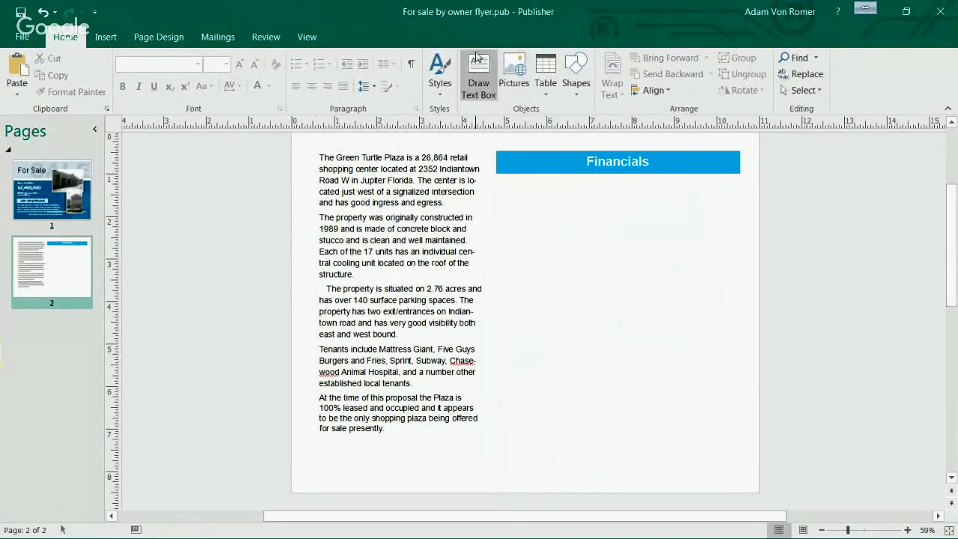
Step: Draw a text box below the Financials banner, leaving paste choices unused
{"action": "left_click", "coordinate": [473, 62]}
{"action": "mouse_move", "coordinate": [495, 179]}
{"action": "left_mouse_down"}
{"action": "mouse_move", "coordinate": [598, 256]}
{"action": "mouse_move", "coordinate": [675, 412]}
{"action": "mouse_move", "coordinate": [734, 455]}
{"action": "left_mouse_up"}
{"action": "right_click", "coordinate": [648, 318]}
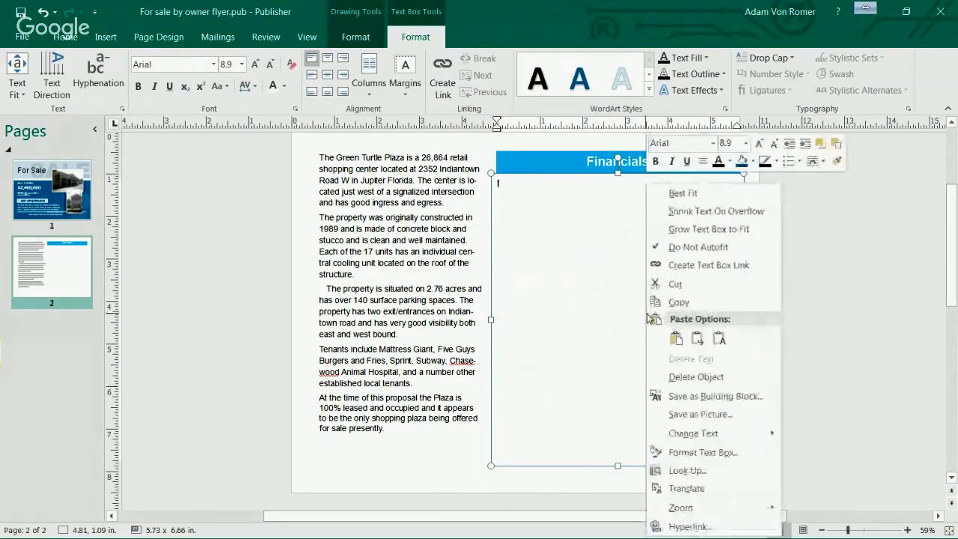
{"action": "left_click", "coordinate": [696, 340]}
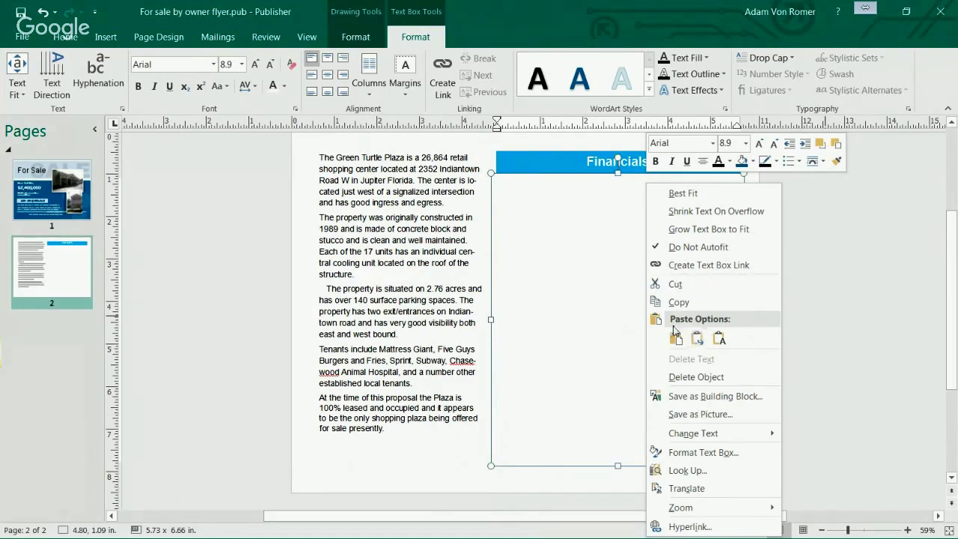
{"action": "left_click", "coordinate": [892, 280]}
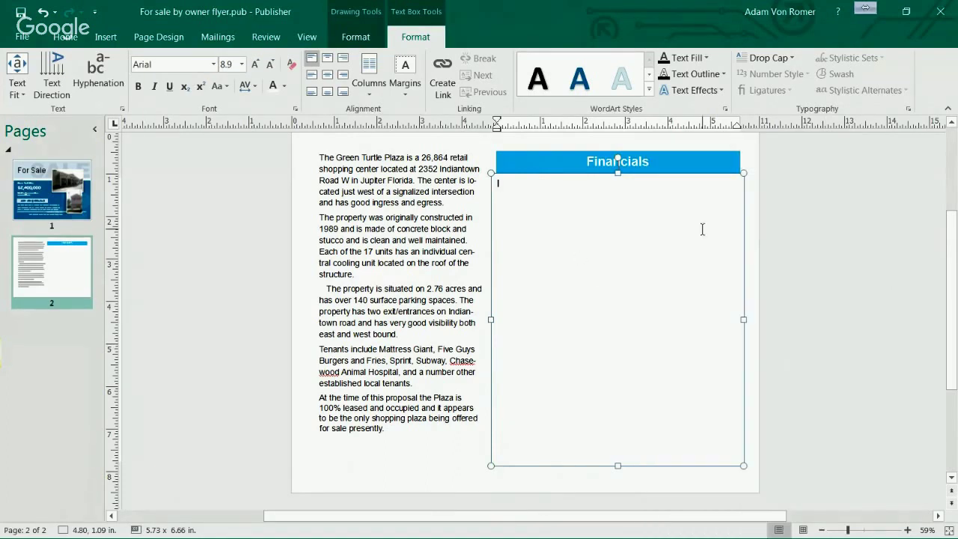
Step: Paste Special the clipboard as unformatted text, then undo it
{"action": "left_click", "coordinate": [23, 37]}
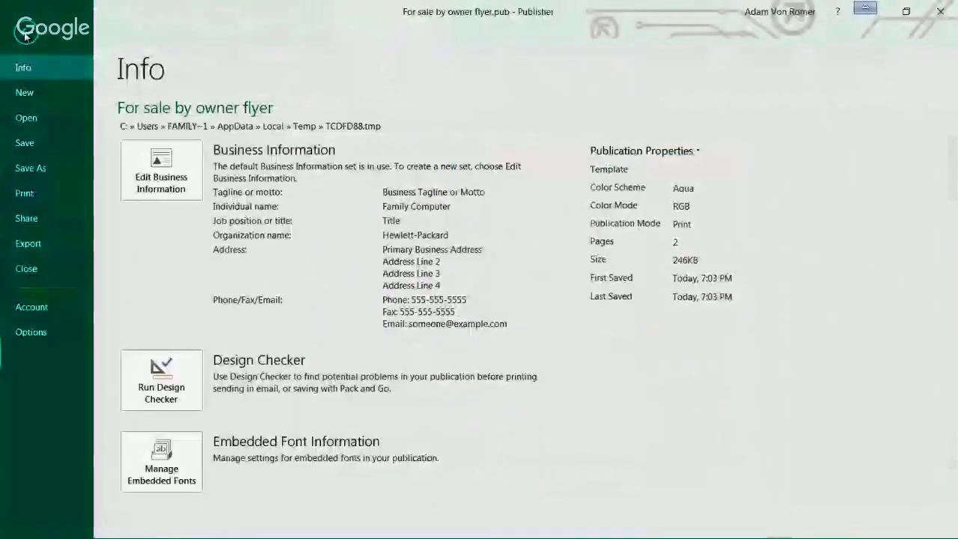
{"action": "left_click", "coordinate": [24, 36]}
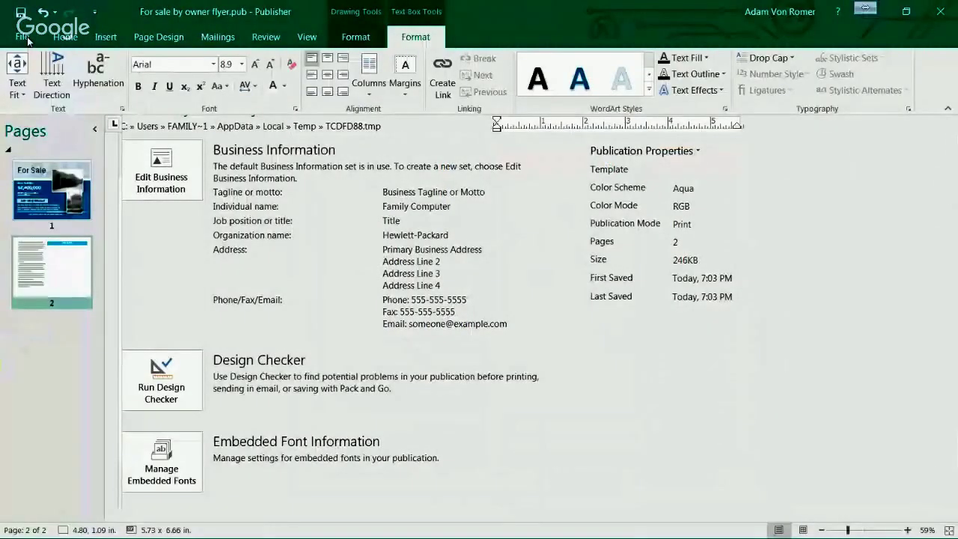
{"action": "key", "text": "ctrl+alt+v"}
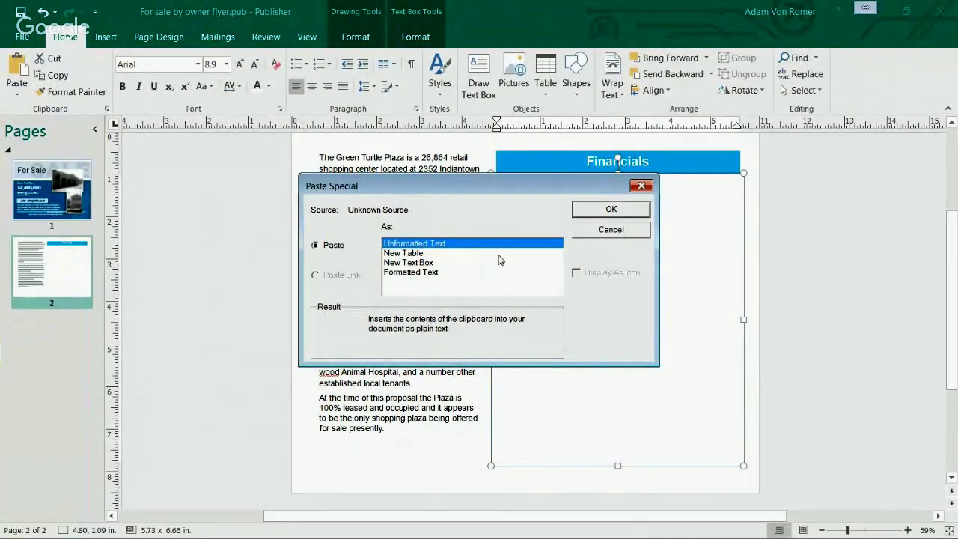
{"action": "left_click", "coordinate": [612, 210]}
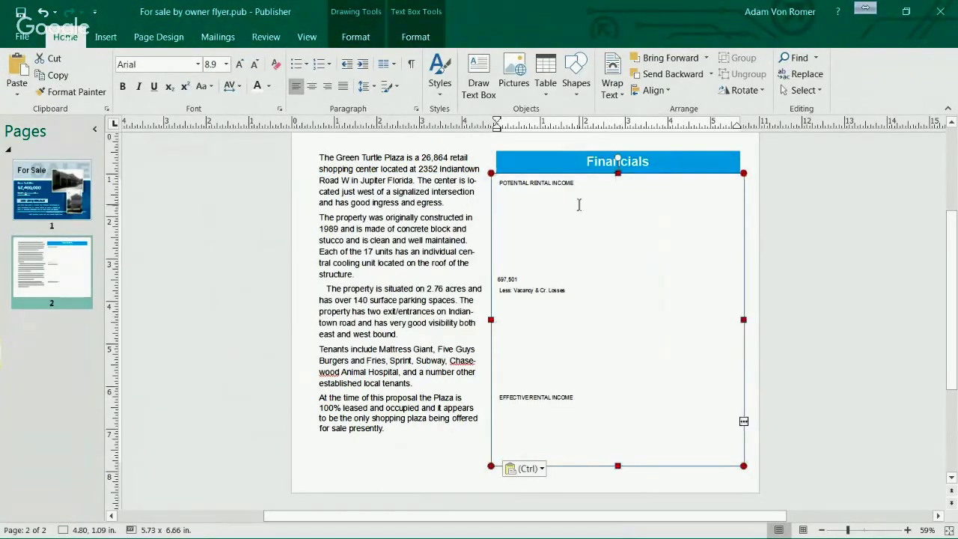
{"action": "left_click", "coordinate": [43, 12]}
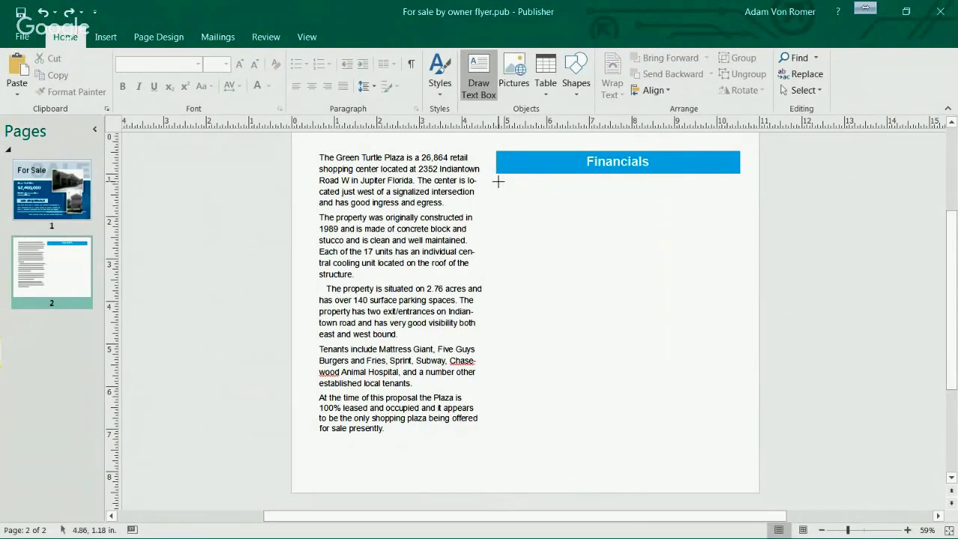
Step: Draw a text box under Financials, paste the table into it, then delete it
{"action": "mouse_move", "coordinate": [498, 181]}
{"action": "left_mouse_down"}
{"action": "mouse_move", "coordinate": [624, 230]}
{"action": "mouse_move", "coordinate": [721, 395]}
{"action": "mouse_move", "coordinate": [740, 464]}
{"action": "left_mouse_up"}
{"action": "right_click", "coordinate": [595, 237]}
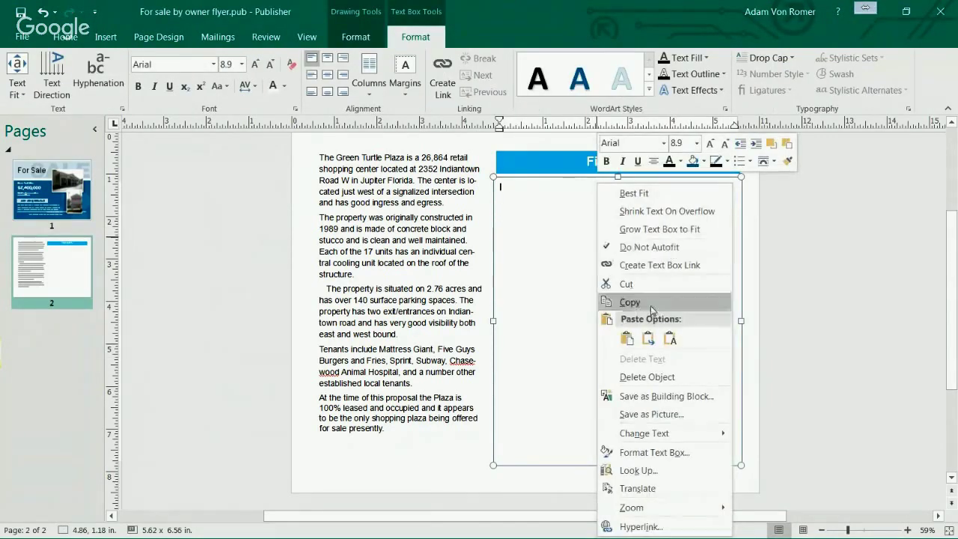
{"action": "left_click", "coordinate": [627, 339]}
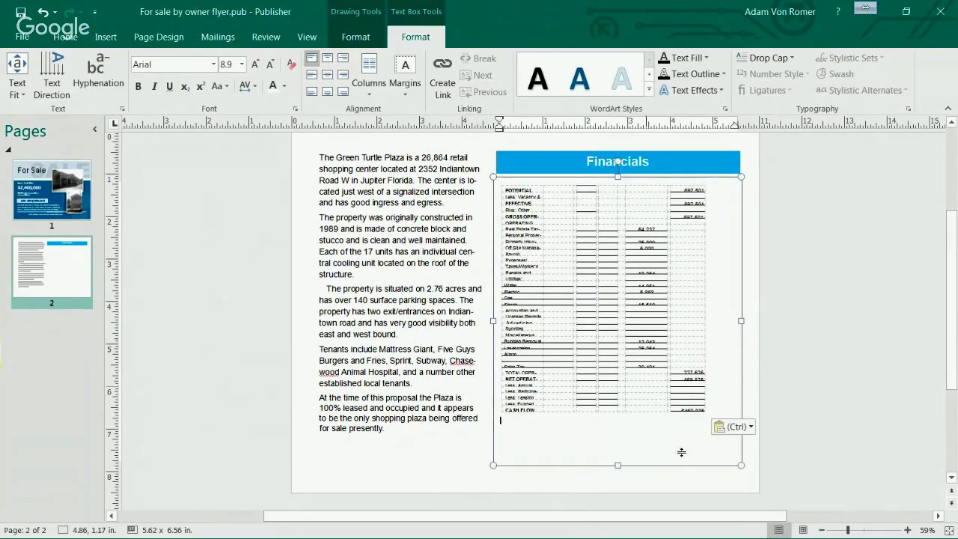
{"action": "left_click", "coordinate": [705, 411]}
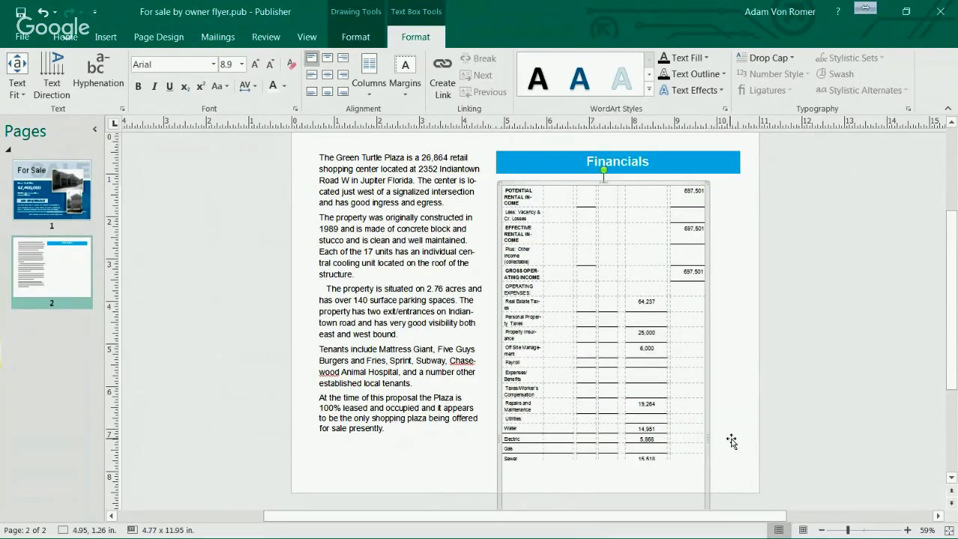
{"action": "left_click", "coordinate": [641, 350]}
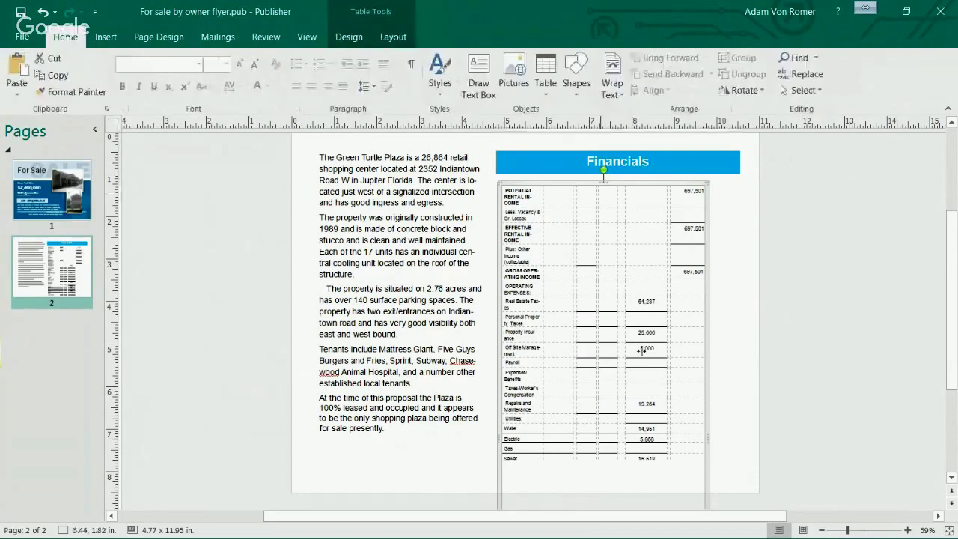
{"action": "right_click", "coordinate": [597, 185]}
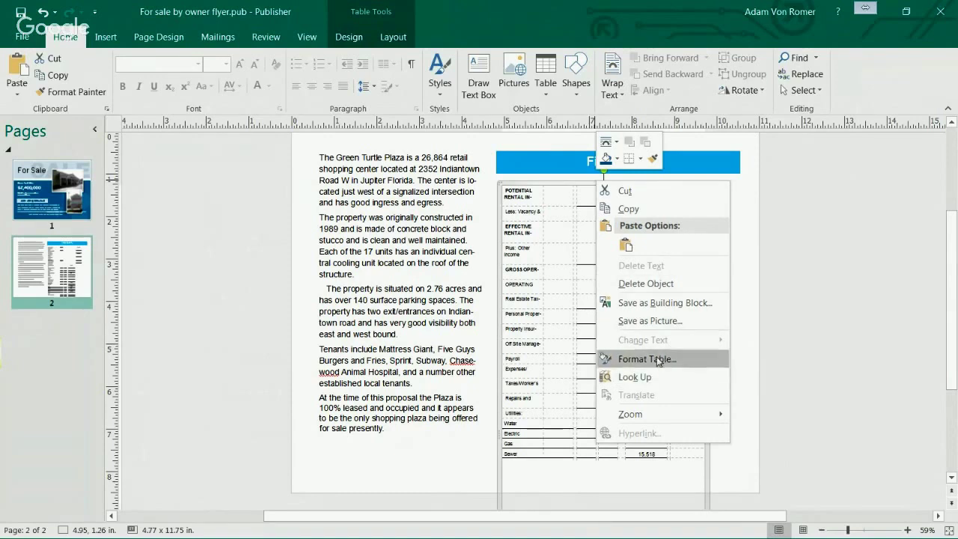
{"action": "left_click", "coordinate": [651, 285]}
Step: Paste the financials merged with the box formatting, then delete that table
{"action": "left_click", "coordinate": [563, 234]}
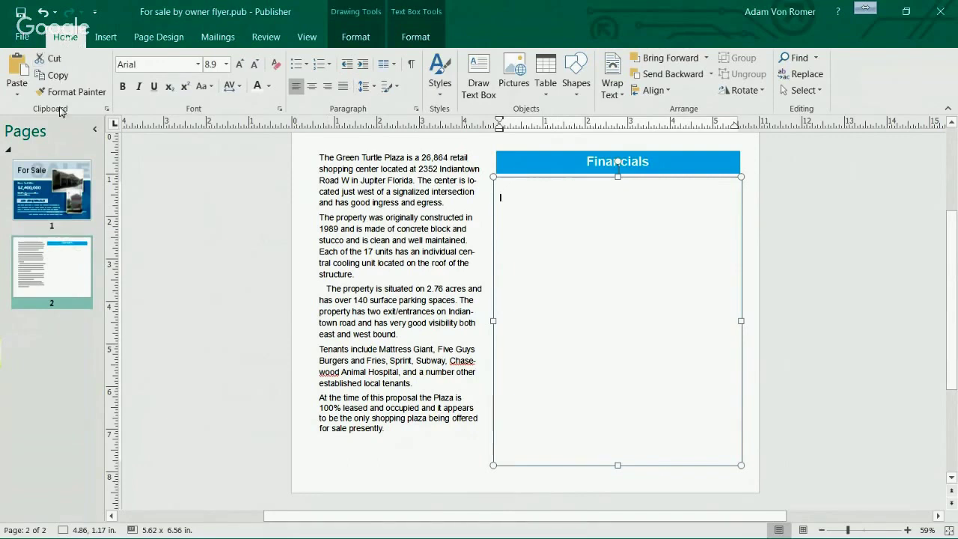
{"action": "left_click", "coordinate": [18, 99]}
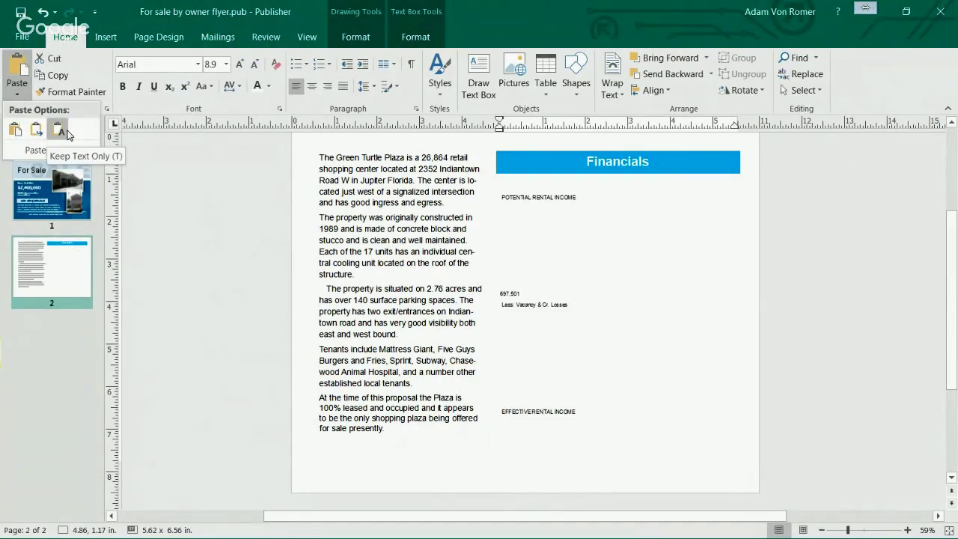
{"action": "left_click", "coordinate": [36, 131]}
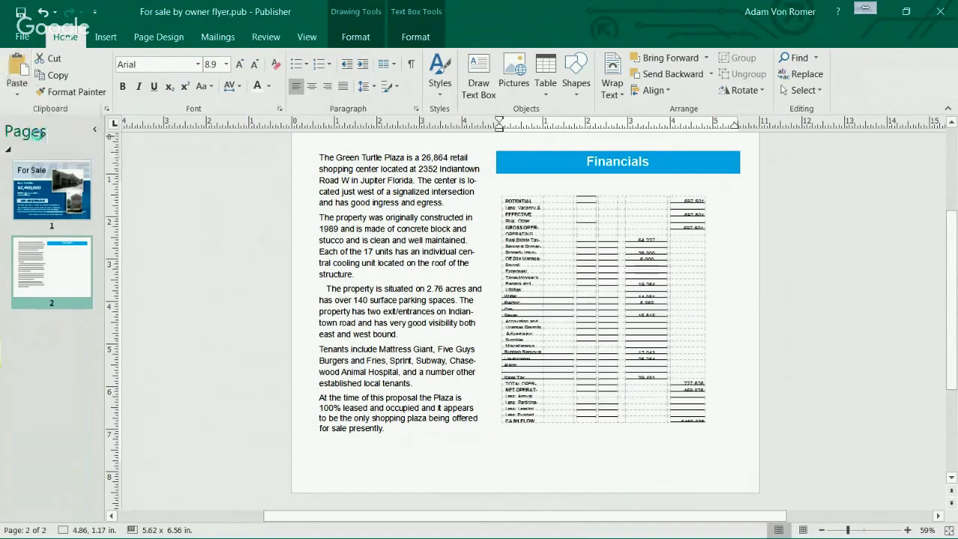
{"action": "left_click", "coordinate": [701, 404]}
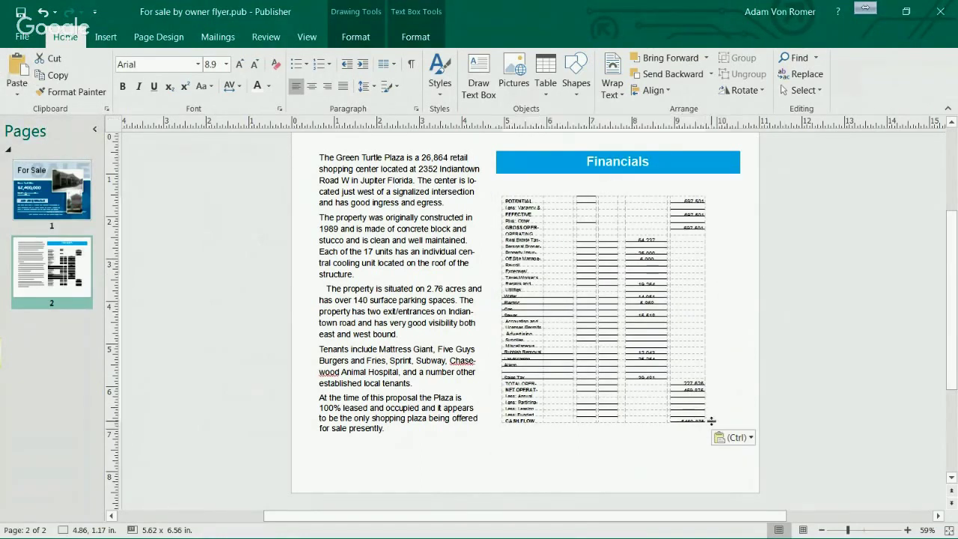
{"action": "key", "text": "Delete"}
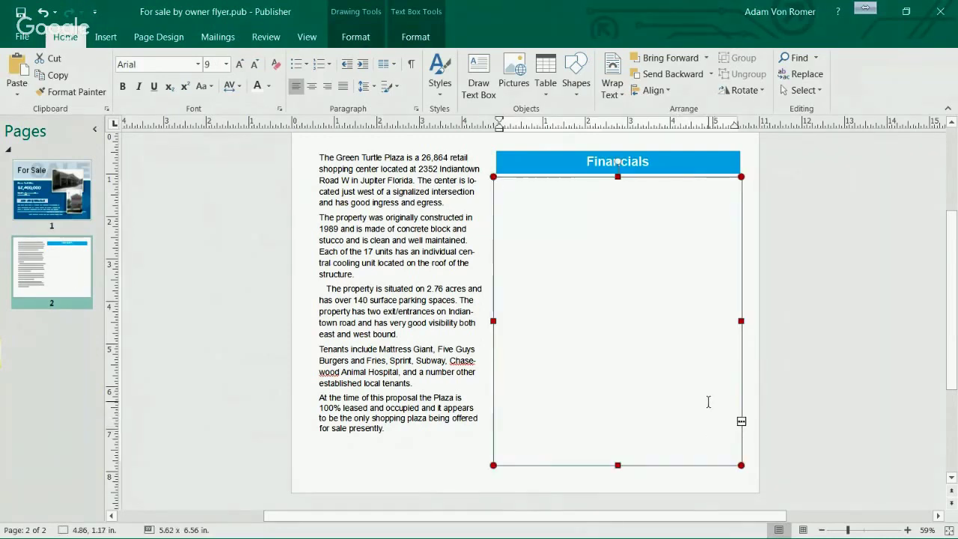
Step: Reselect the empty text box and paste the financials table into it
{"action": "left_click", "coordinate": [751, 257]}
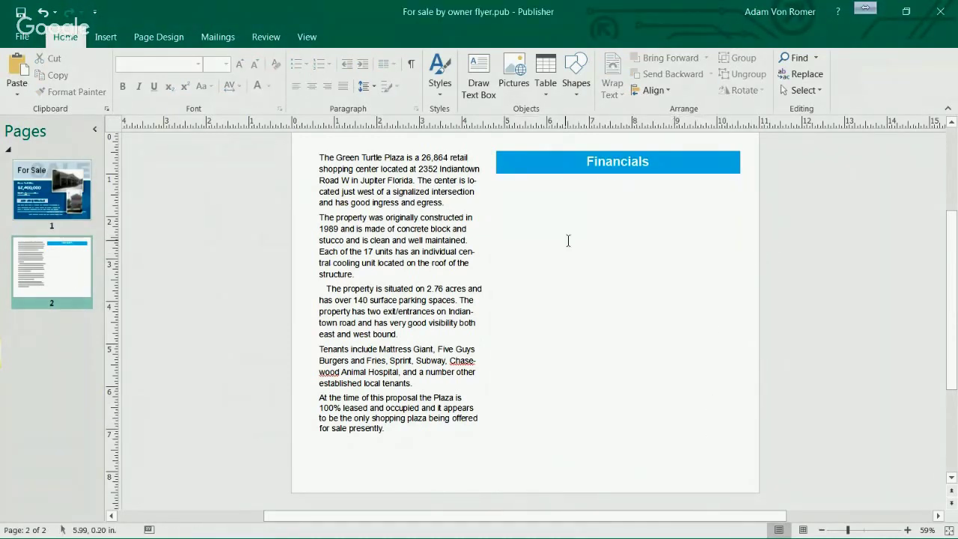
{"action": "left_click", "coordinate": [599, 274]}
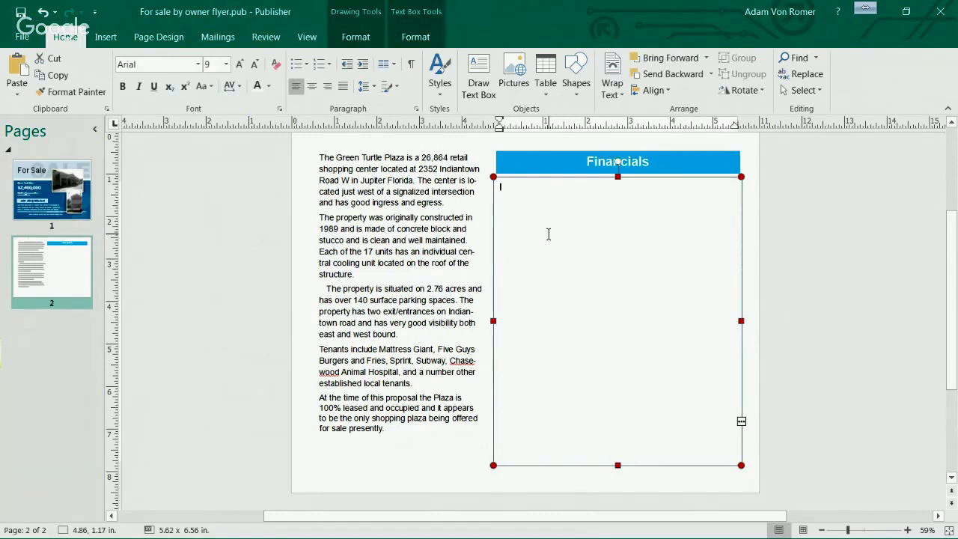
{"action": "right_click", "coordinate": [548, 182]}
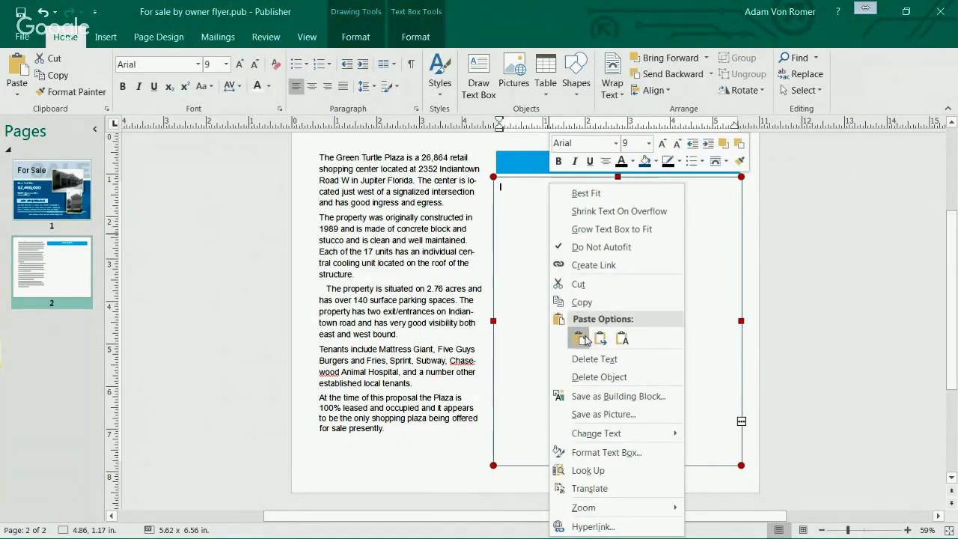
{"action": "left_click", "coordinate": [581, 339]}
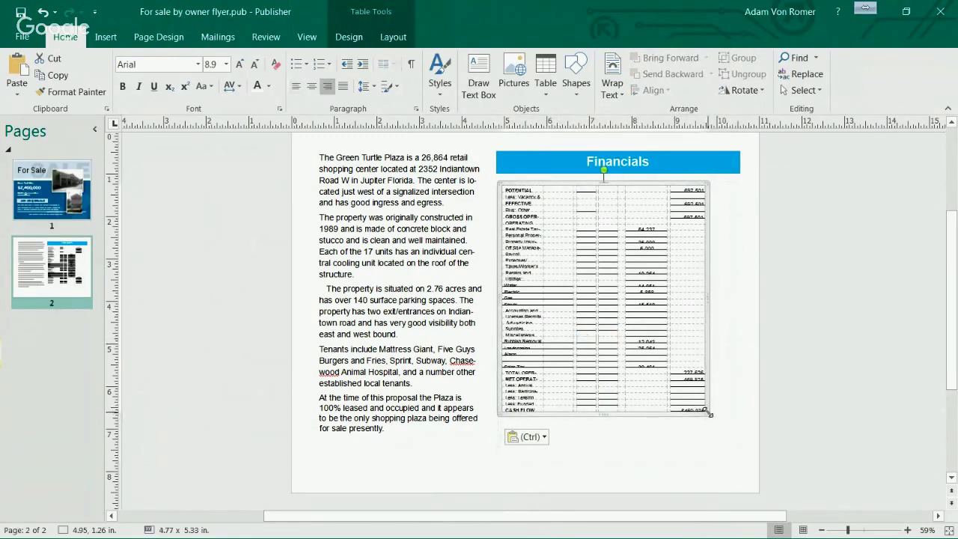
Step: Enlarge the pasted financials table toward the column width and select its frame
{"action": "left_click_drag", "start_coordinate": [707, 411], "coordinate": [742, 442]}
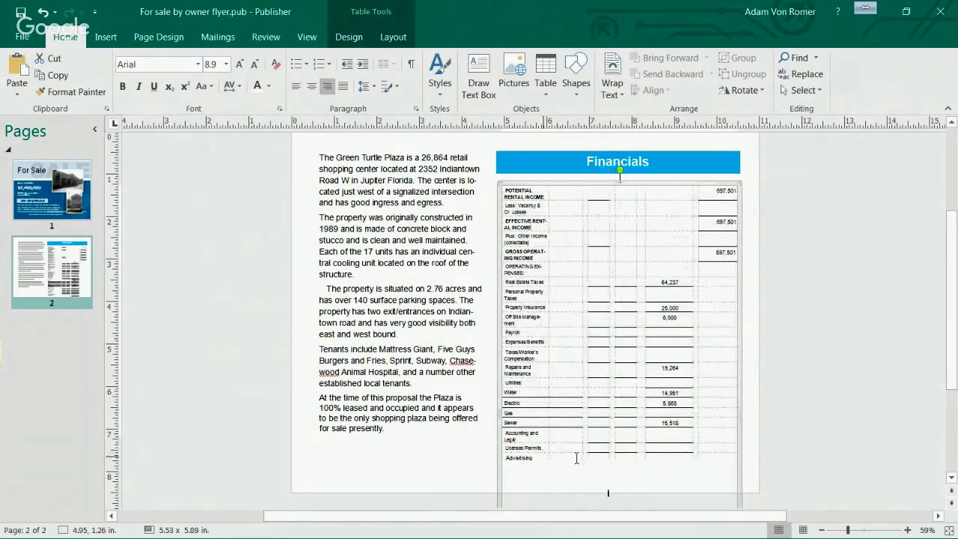
{"action": "left_click", "coordinate": [716, 457]}
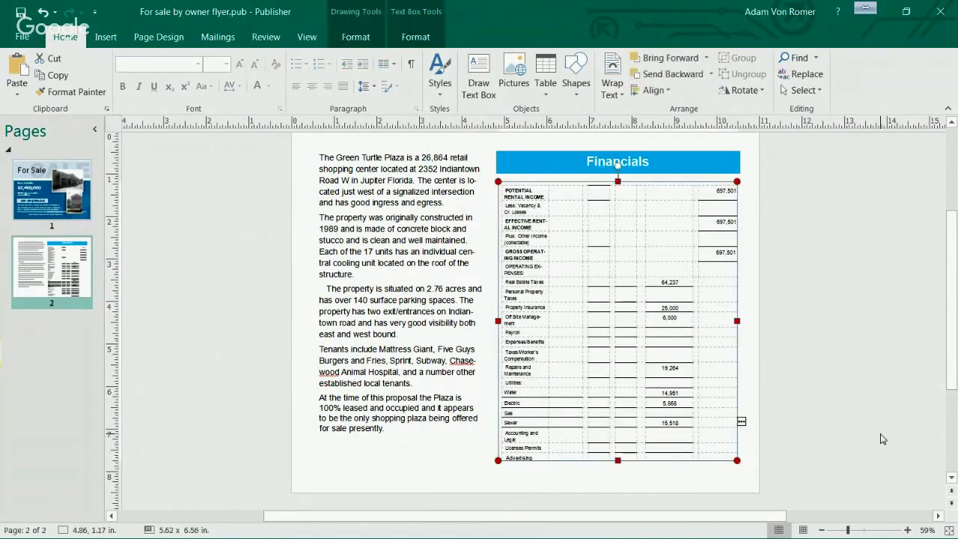
{"action": "scroll", "coordinate": [823, 411], "scroll_direction": "down", "scroll_amount": 1}
{"action": "left_click", "coordinate": [799, 387]}
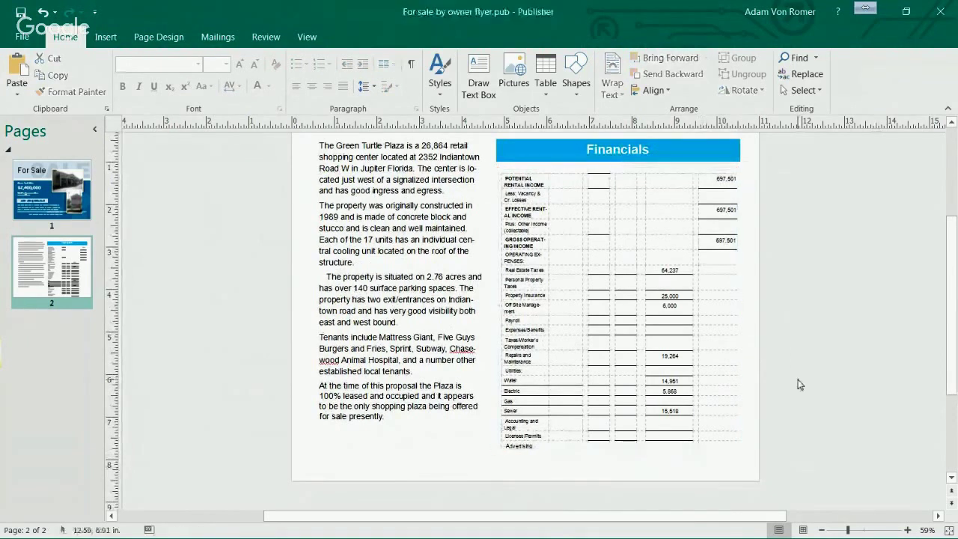
{"action": "left_click", "coordinate": [656, 360]}
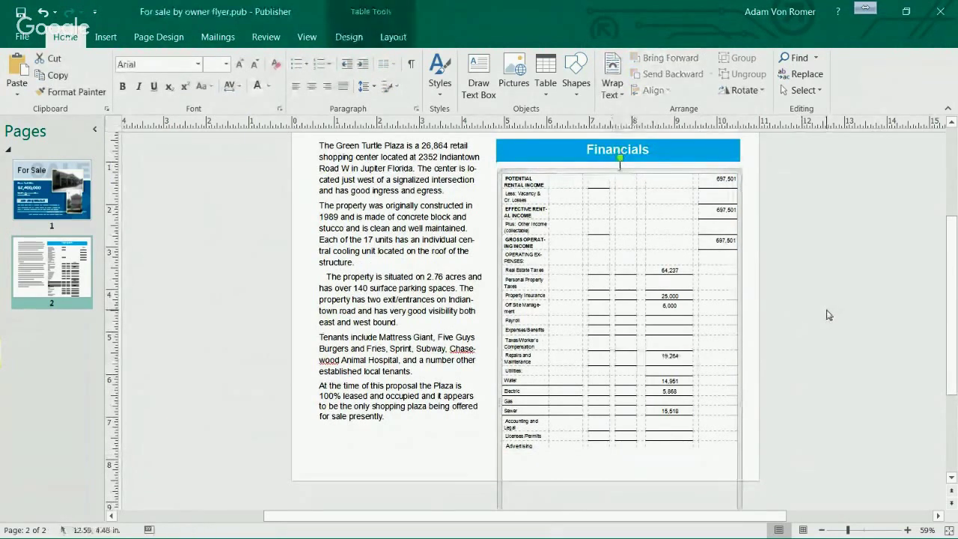
{"action": "left_click", "coordinate": [648, 259]}
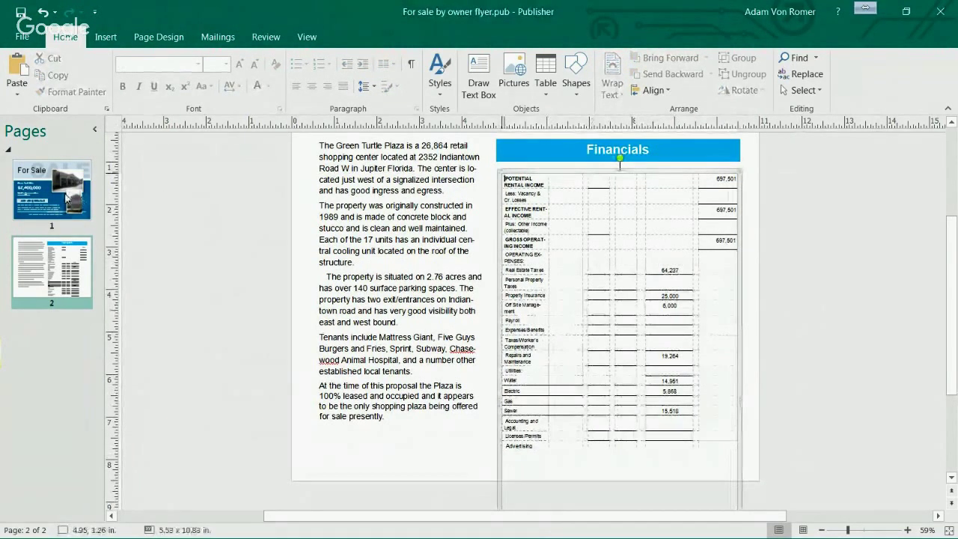
Step: Return to page 2, select the financials table itself and delete it
{"action": "left_click", "coordinate": [51, 191]}
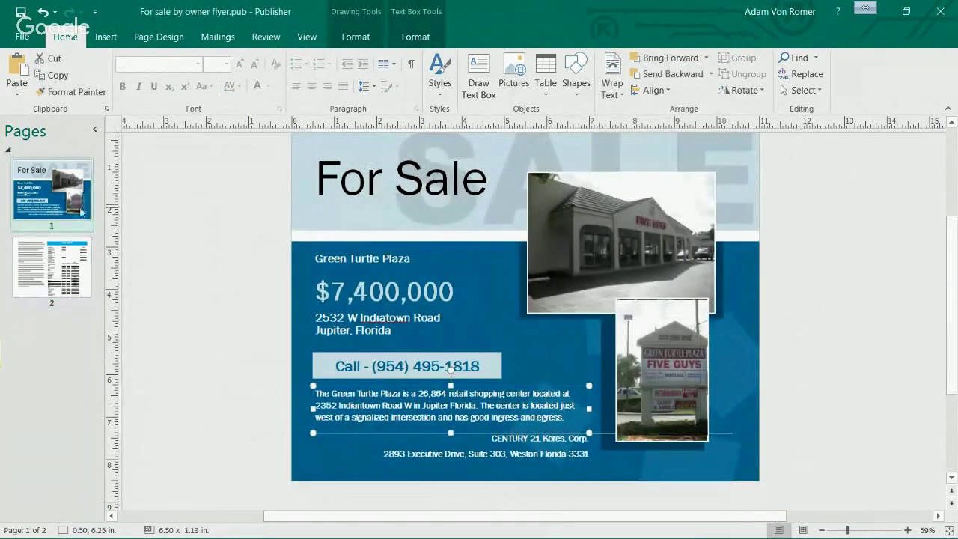
{"action": "left_click", "coordinate": [86, 269]}
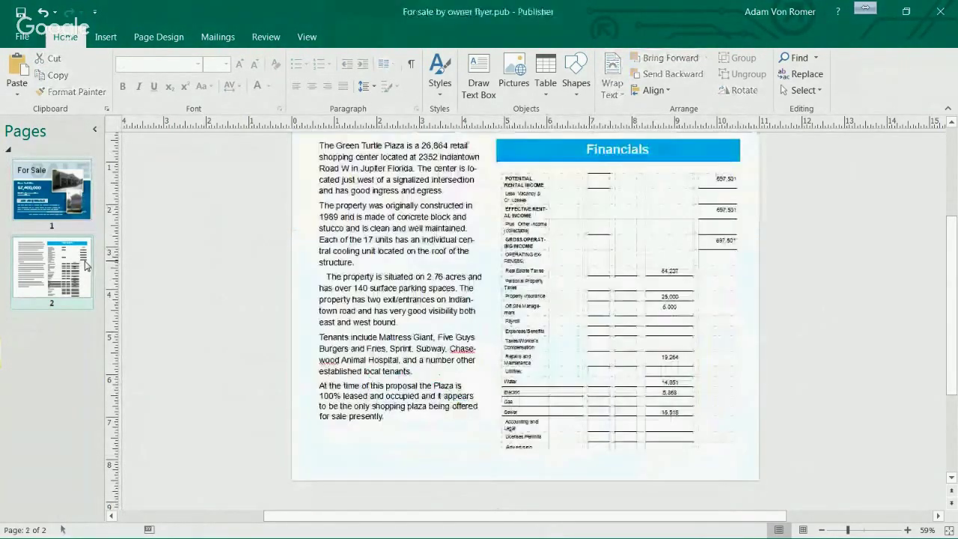
{"action": "left_click", "coordinate": [541, 311]}
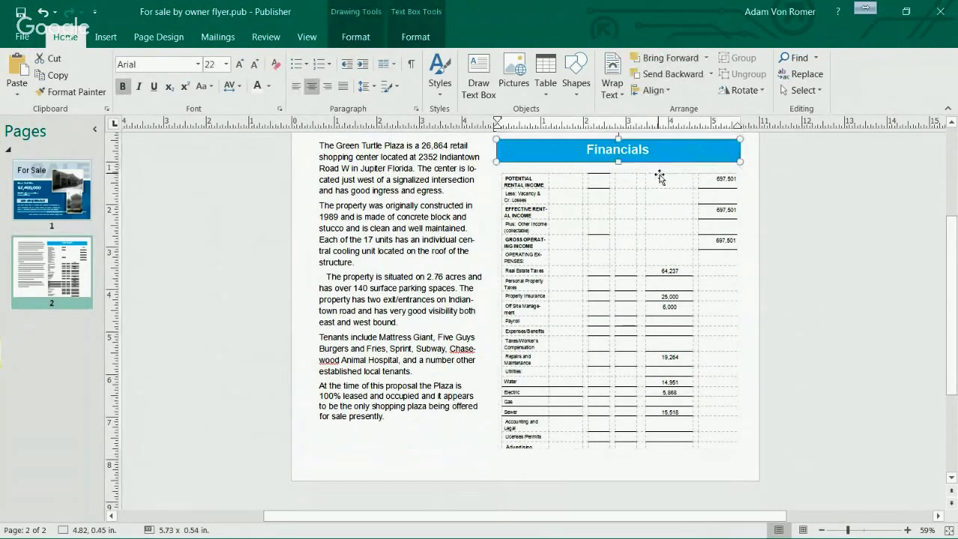
{"action": "left_click", "coordinate": [615, 166]}
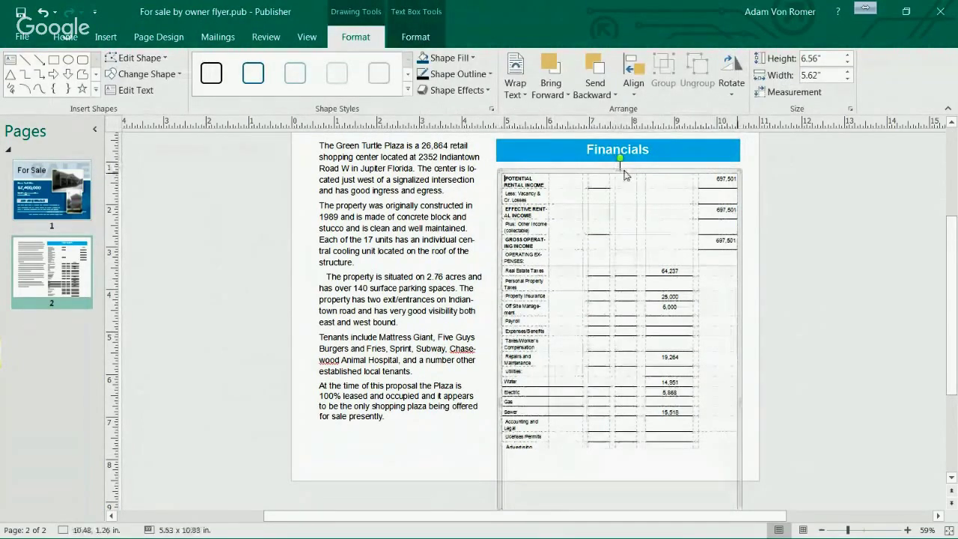
{"action": "left_click", "coordinate": [624, 171]}
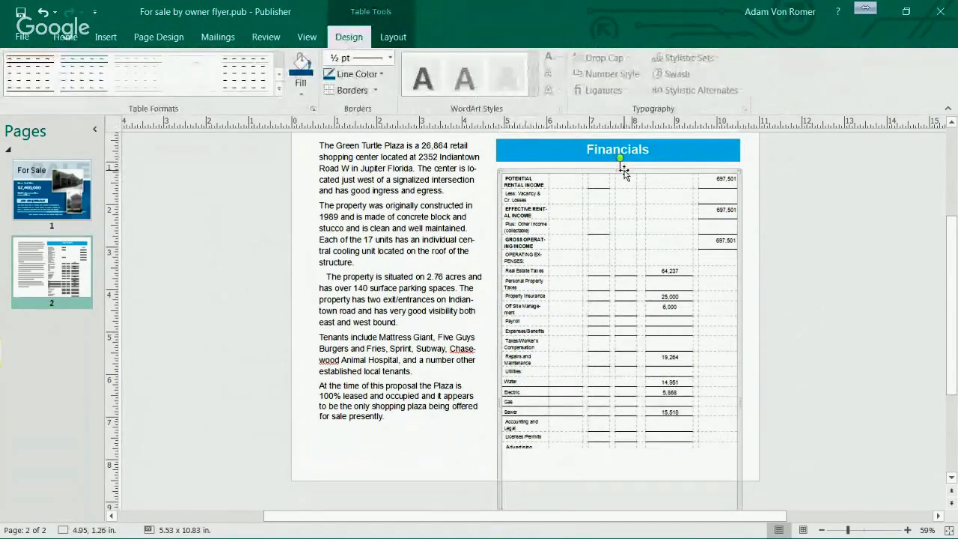
{"action": "key", "text": "Delete"}
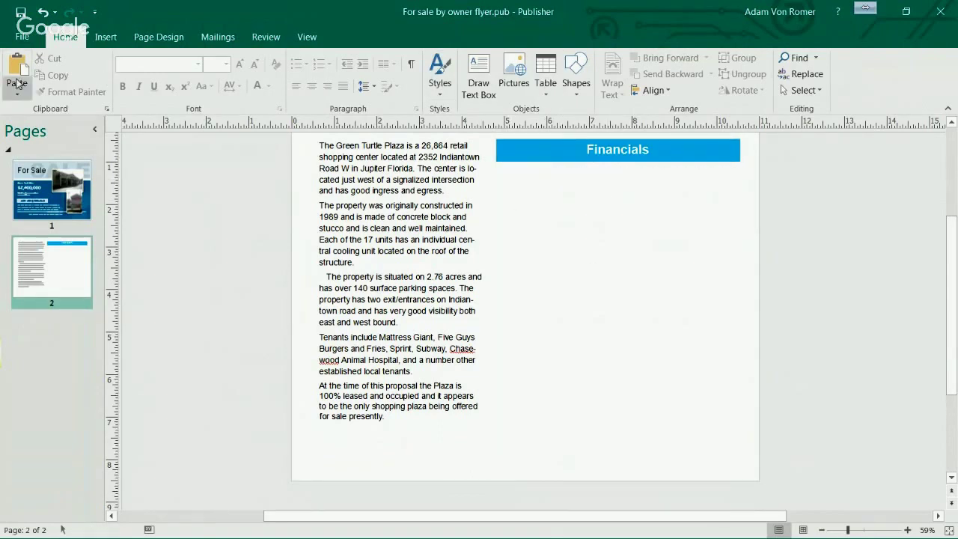
Step: Paste the financials table into the box below Financials with Keep Source Formatting
{"action": "left_click", "coordinate": [109, 37]}
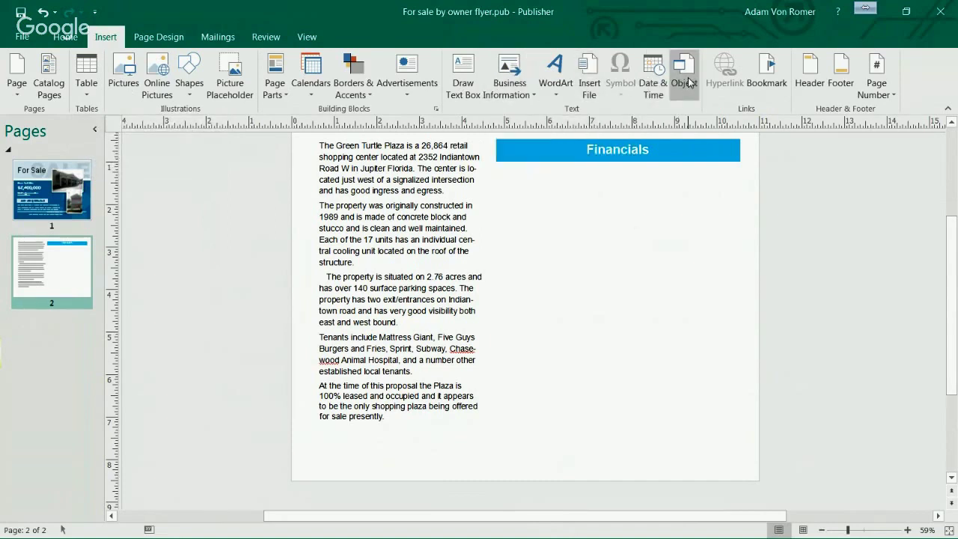
{"action": "left_click", "coordinate": [527, 179]}
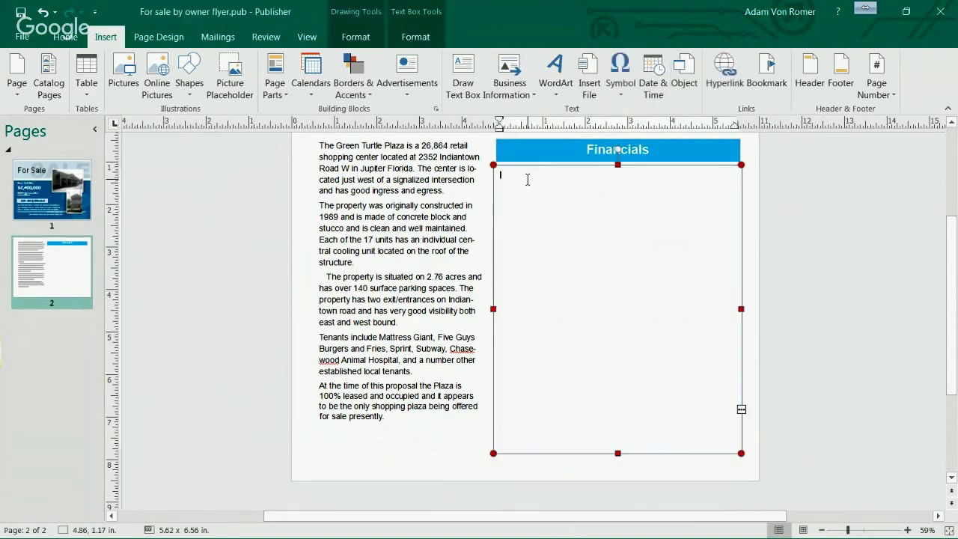
{"action": "right_click", "coordinate": [528, 181]}
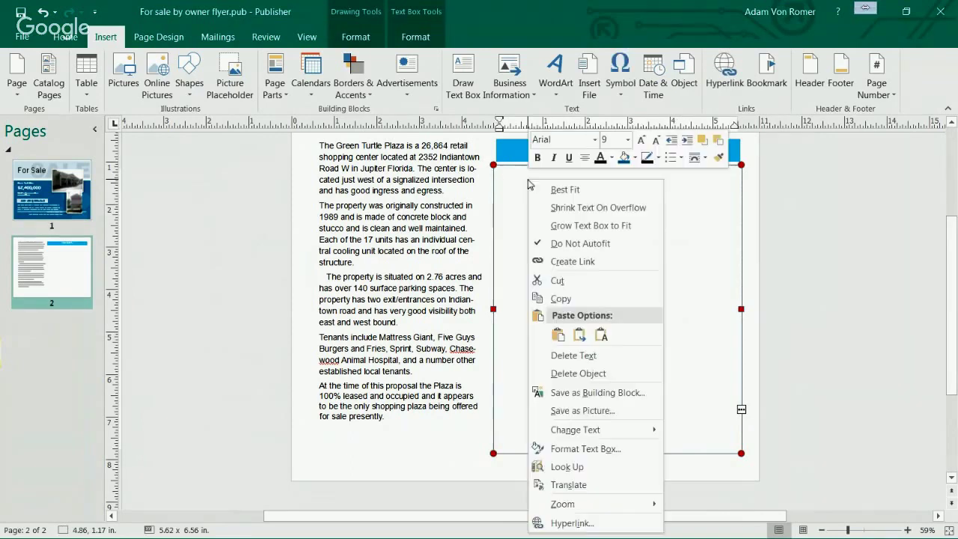
{"action": "left_click", "coordinate": [560, 334]}
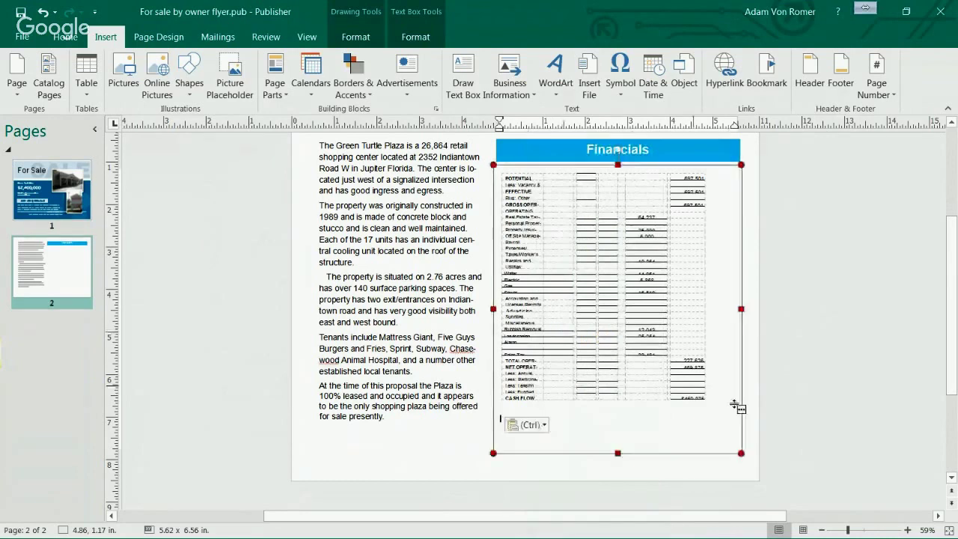
{"action": "left_click", "coordinate": [547, 426]}
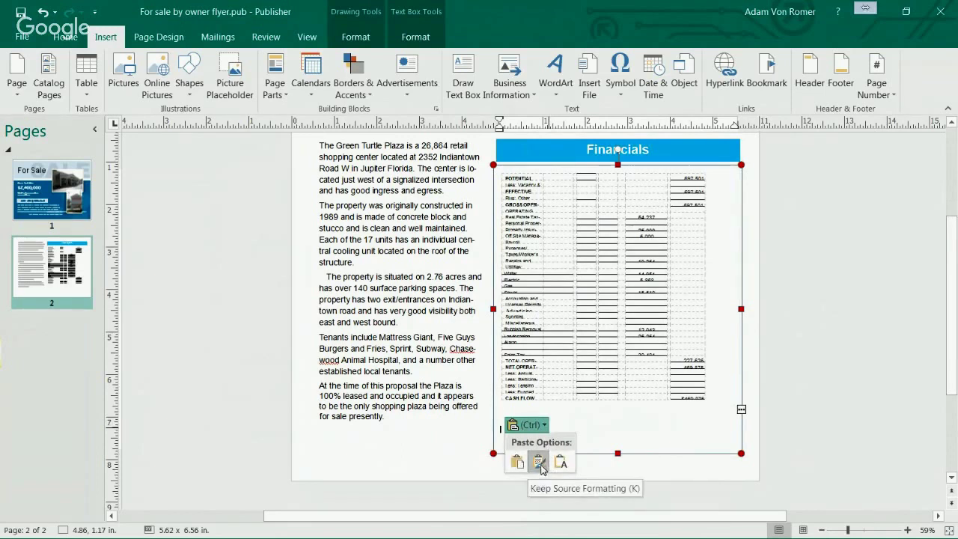
{"action": "left_click", "coordinate": [539, 463]}
{"action": "left_click", "coordinate": [656, 469]}
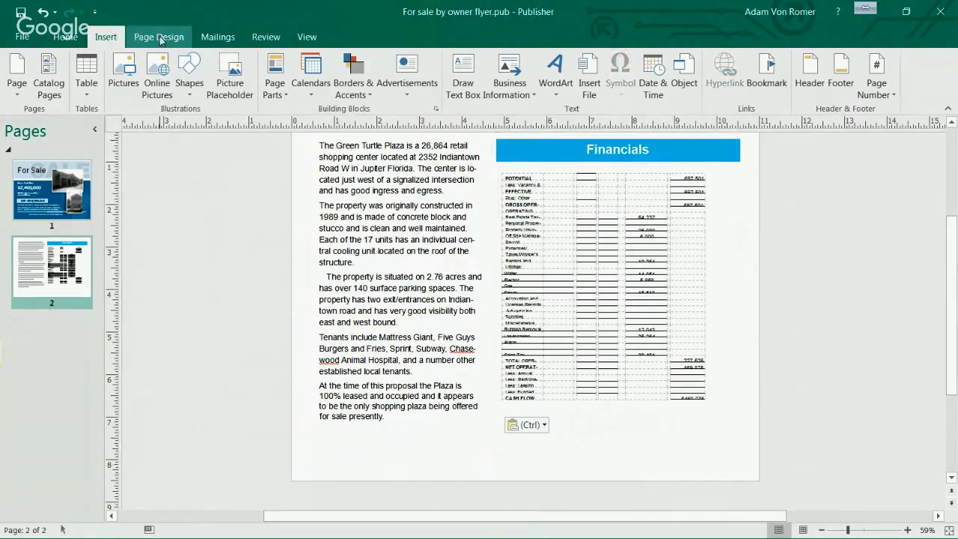
{"action": "left_click", "coordinate": [307, 36]}
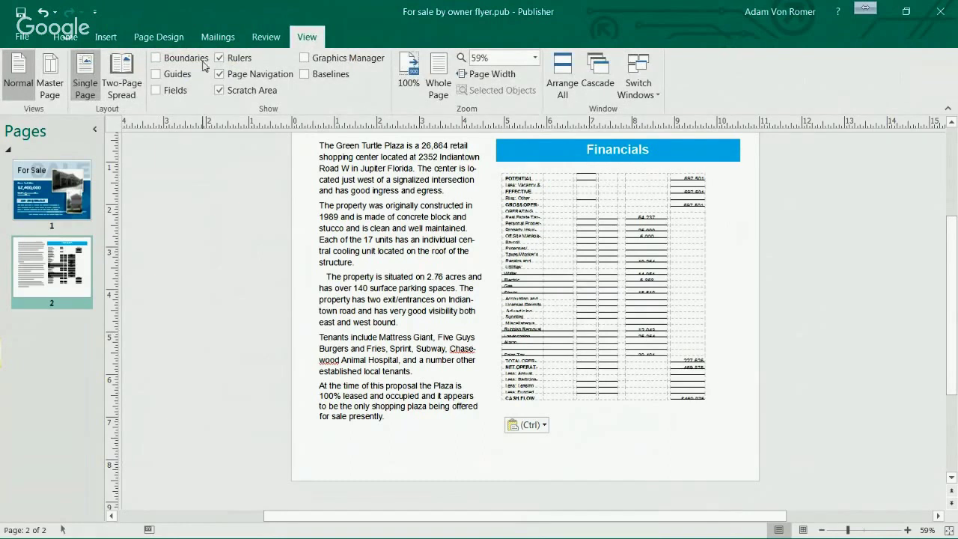
Step: Check the table at Whole Page and 100% zoom, then close the flyer
{"action": "left_click", "coordinate": [437, 84]}
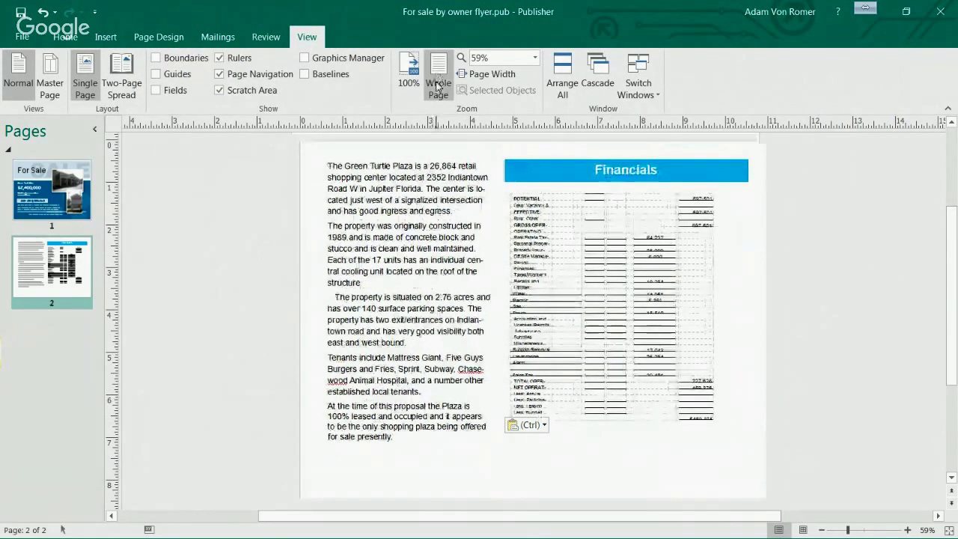
{"action": "left_click", "coordinate": [410, 72]}
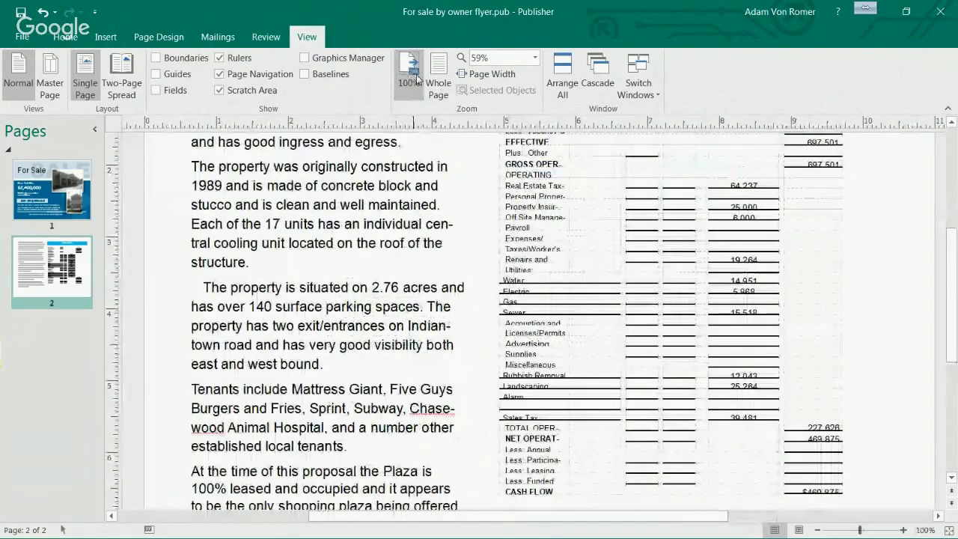
{"action": "scroll", "coordinate": [889, 270], "scroll_direction": "up", "scroll_amount": 1}
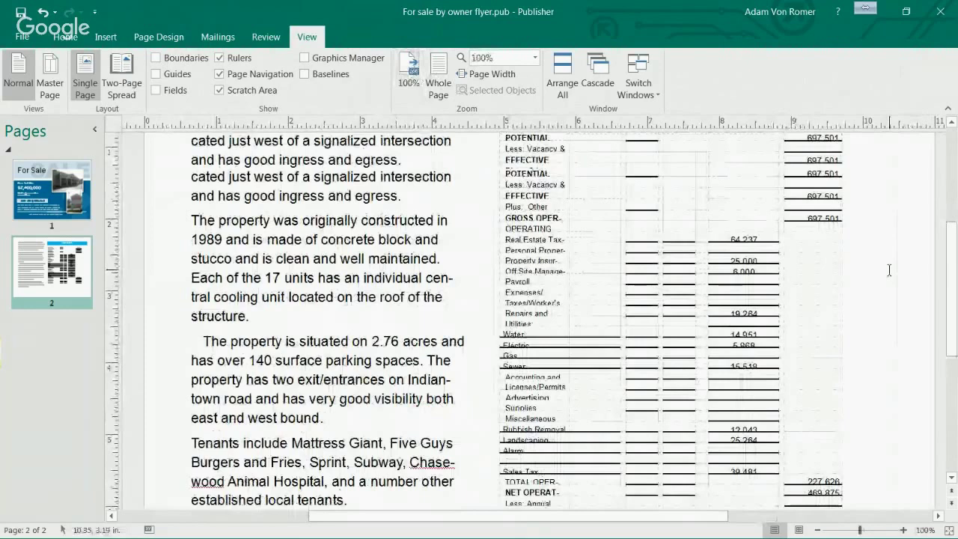
{"action": "scroll", "coordinate": [669, 298], "scroll_direction": "down", "scroll_amount": 2}
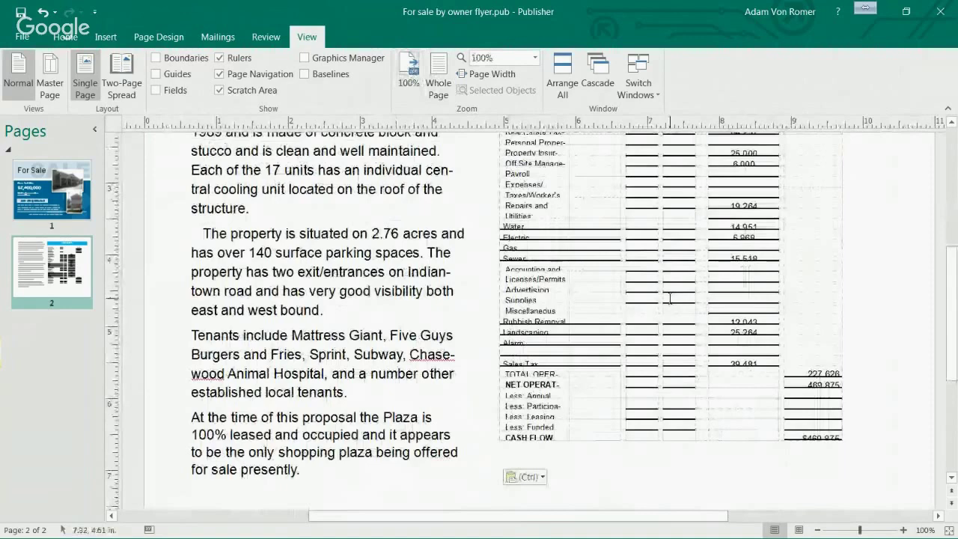
{"action": "scroll", "coordinate": [669, 298], "scroll_direction": "up", "scroll_amount": 3}
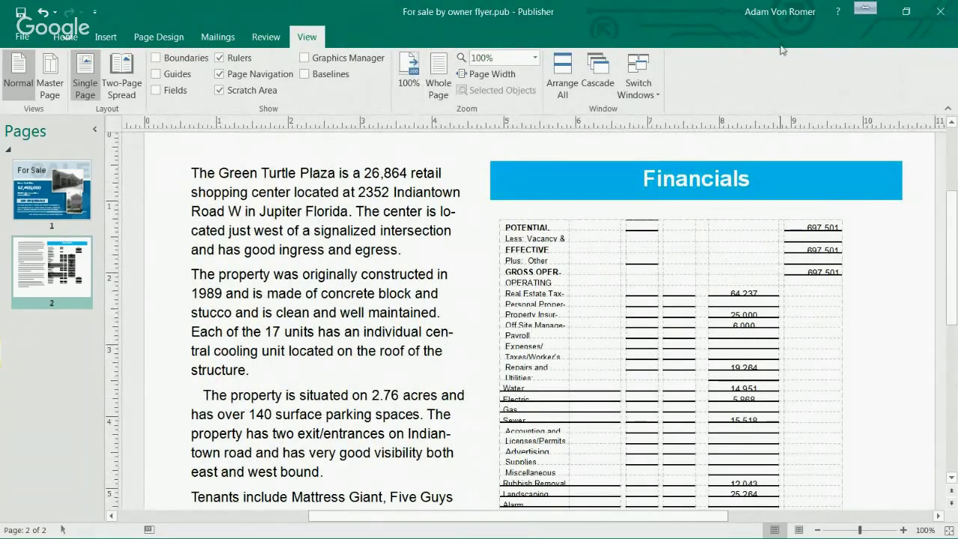
{"action": "left_click", "coordinate": [941, 10]}
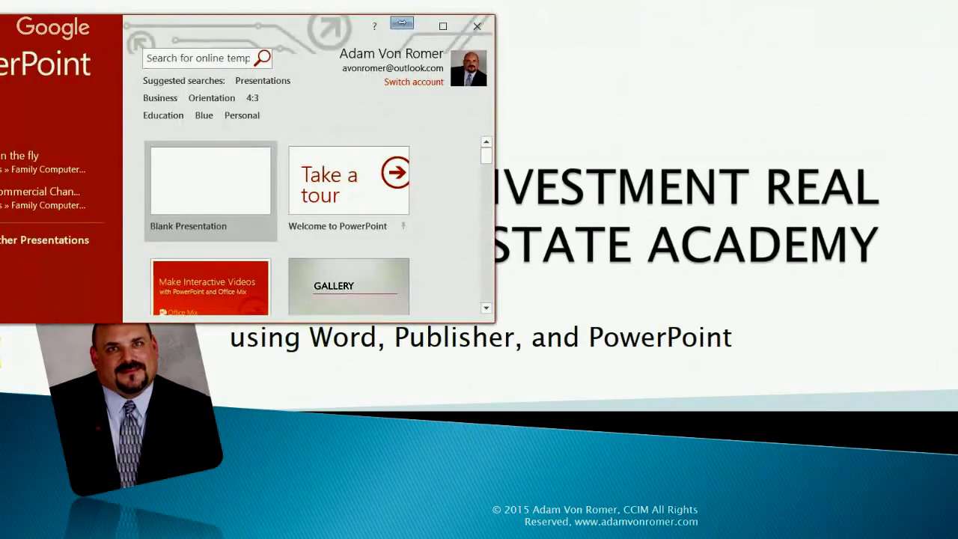
Step: Create a new presentation from the Frame template in its orange variant
{"action": "left_click", "coordinate": [442, 26]}
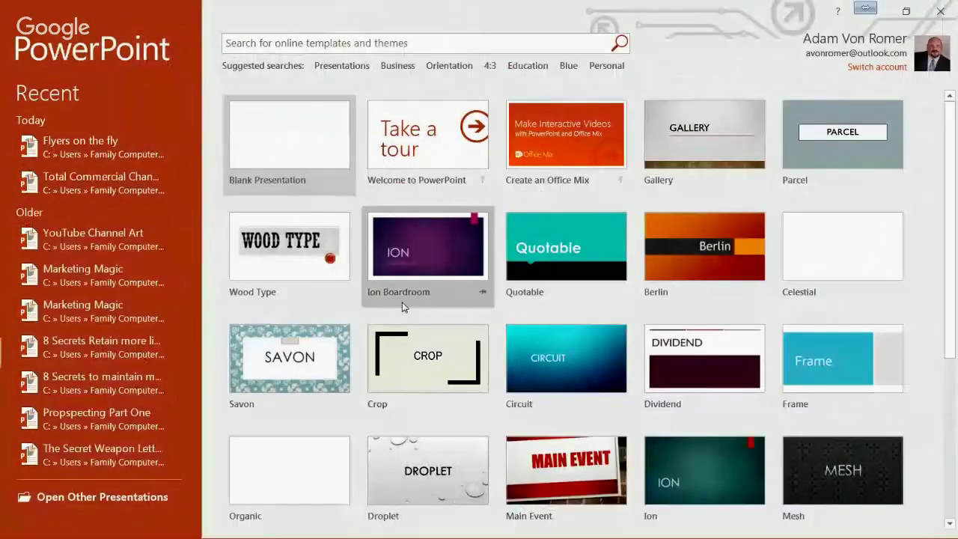
{"action": "scroll", "coordinate": [923, 425], "scroll_direction": "down", "scroll_amount": 2}
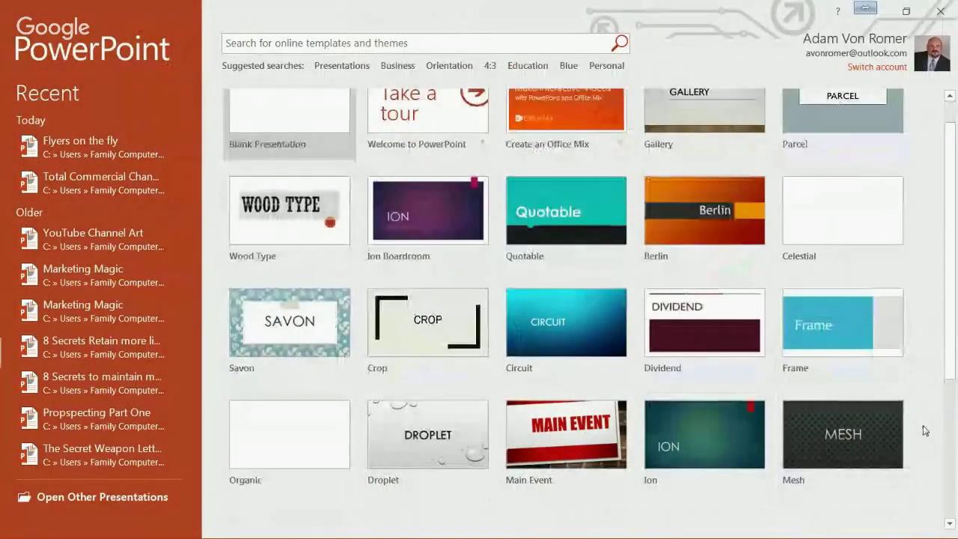
{"action": "scroll", "coordinate": [927, 438], "scroll_direction": "down", "scroll_amount": 2}
{"action": "scroll", "coordinate": [945, 446], "scroll_direction": "down", "scroll_amount": 2}
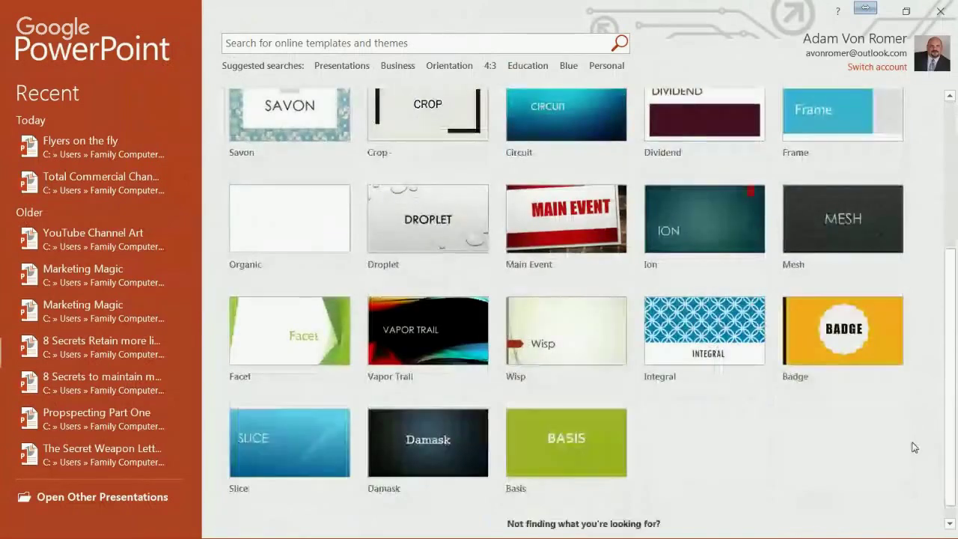
{"action": "scroll", "coordinate": [900, 459], "scroll_direction": "up", "scroll_amount": 6}
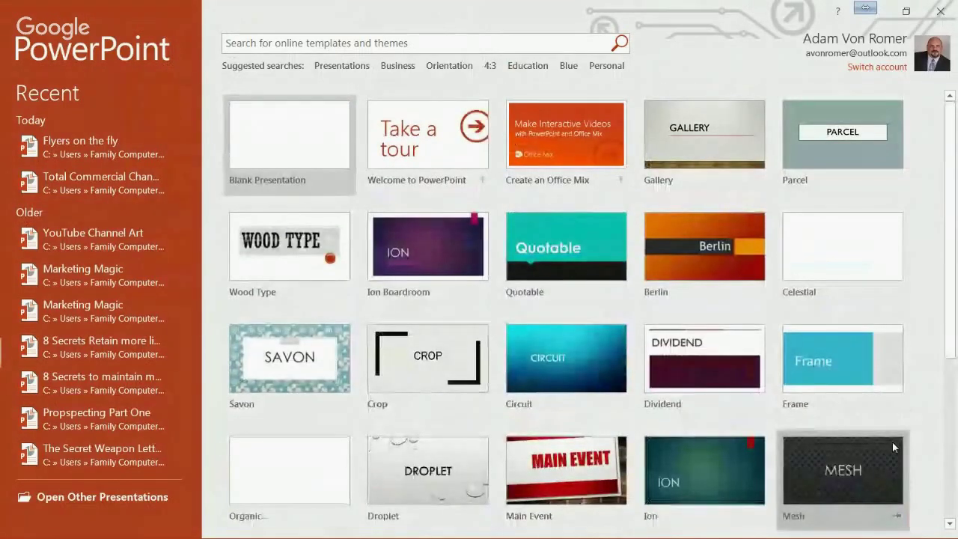
{"action": "left_click", "coordinate": [841, 360]}
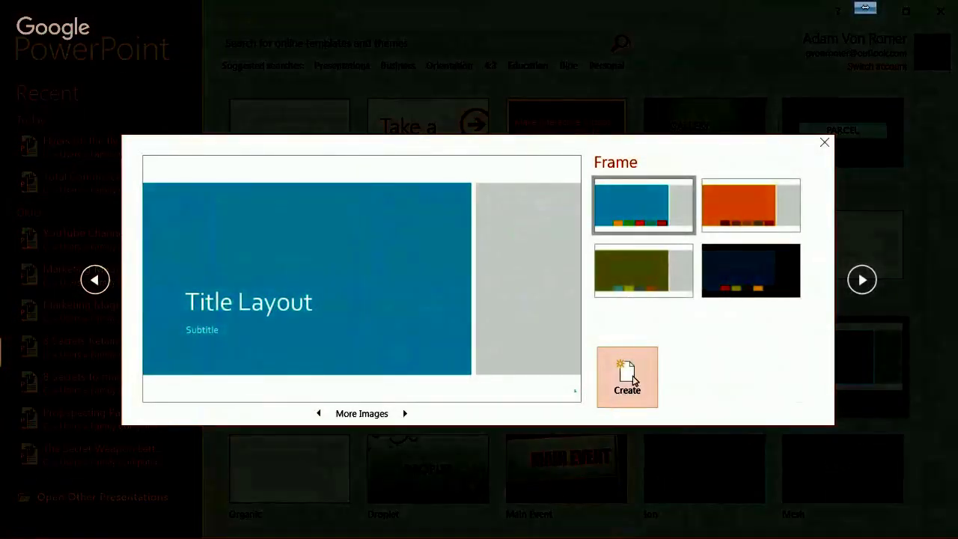
{"action": "left_click", "coordinate": [754, 215]}
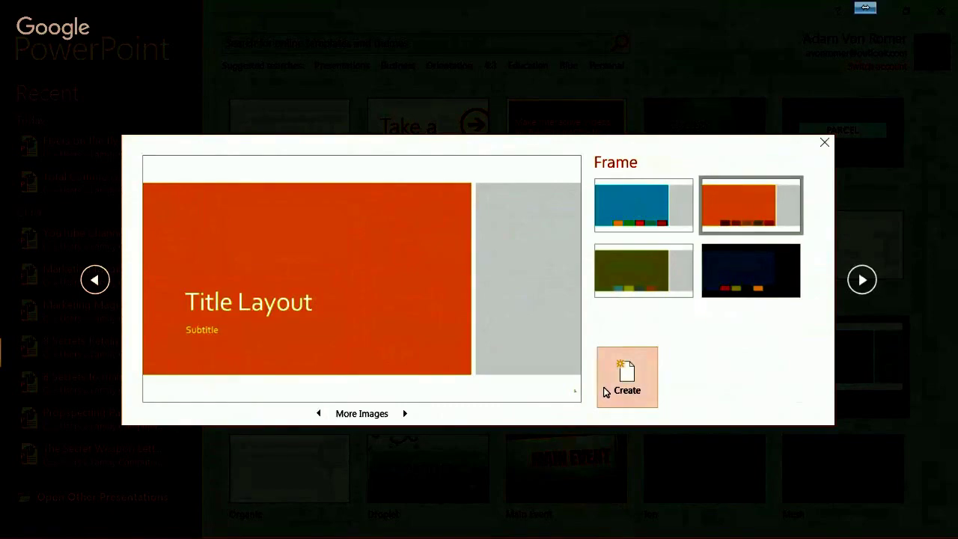
{"action": "left_click", "coordinate": [629, 382]}
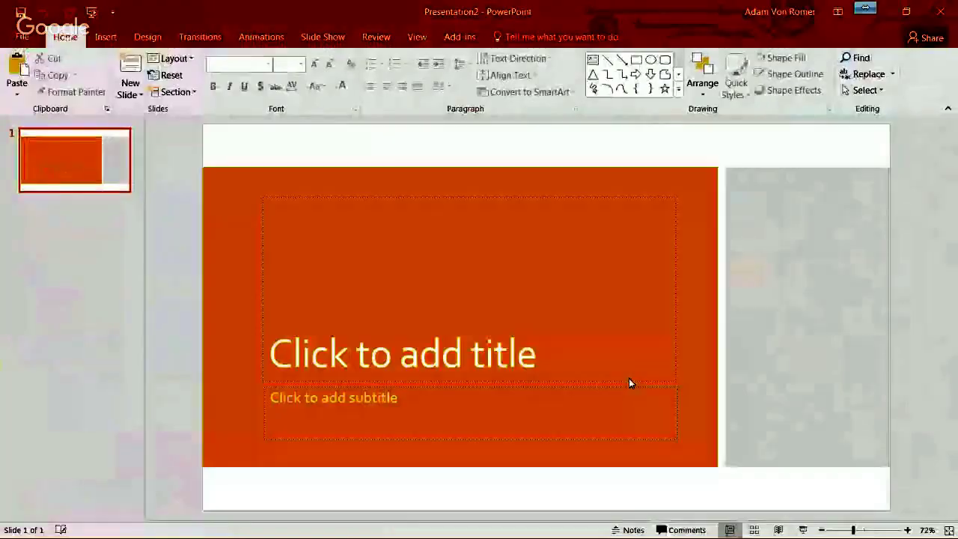
Step: Type 'Green Turtle' into the title slide's heading
{"action": "left_click", "coordinate": [465, 370]}
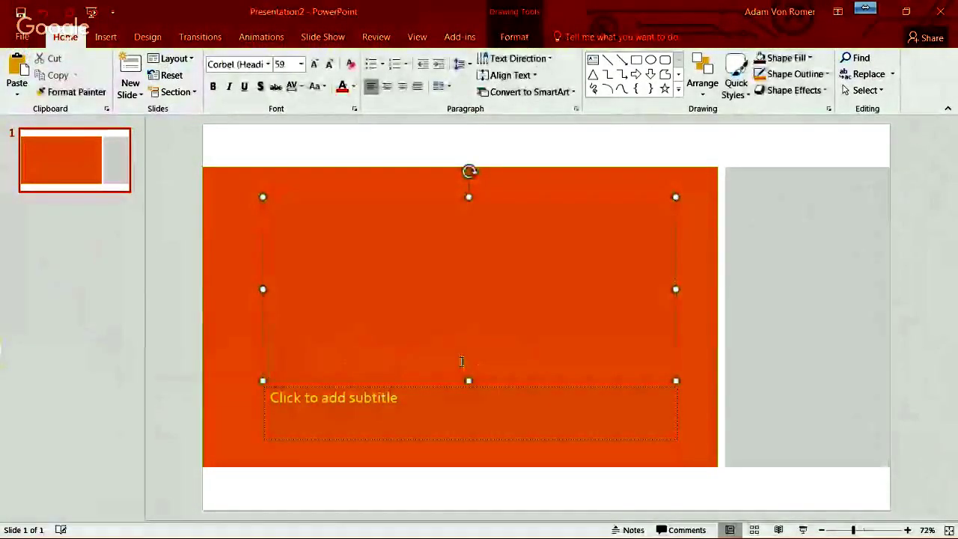
{"action": "type", "text": "HGreen"}
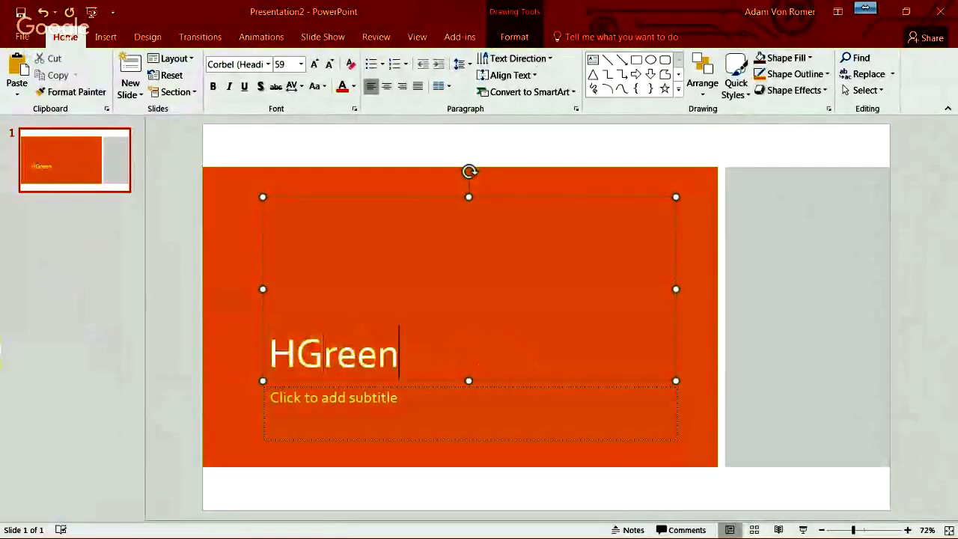
{"action": "key", "text": "BackSpace"}
{"action": "key", "text": "BackSpace"}
{"action": "key", "text": "BackSpace"}
{"action": "key", "text": "BackSpace"}
{"action": "key", "text": "BackSpace"}
{"action": "key", "text": "BackSpace"}
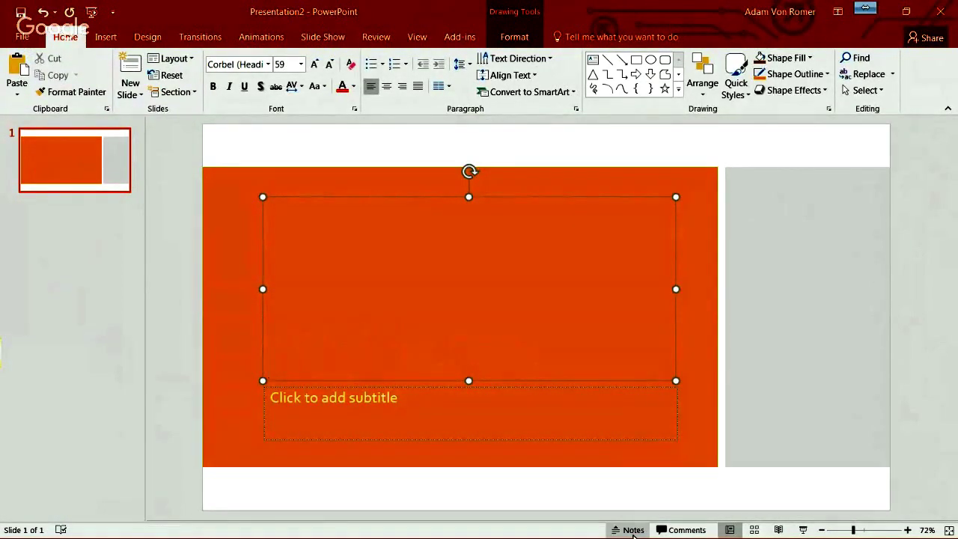
{"action": "type", "text": "Green Turtle"}
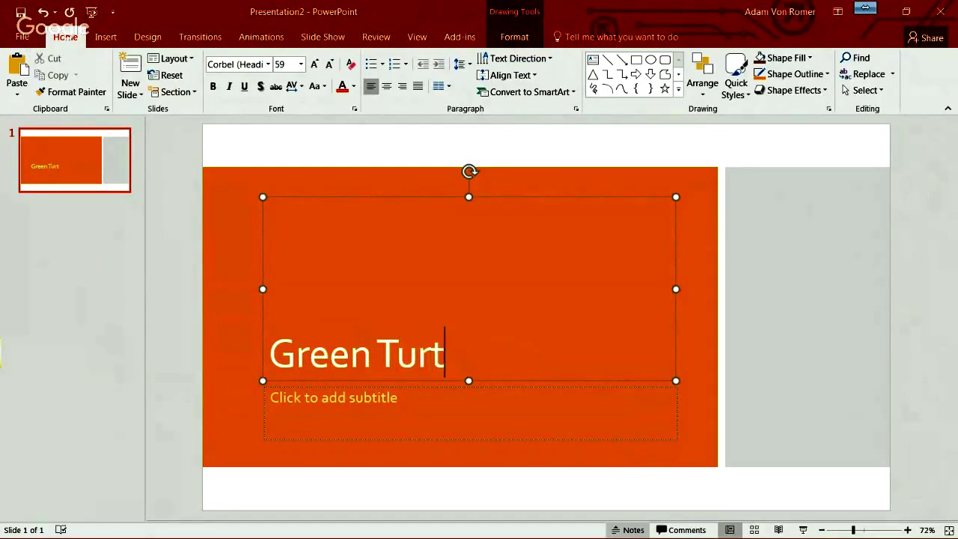